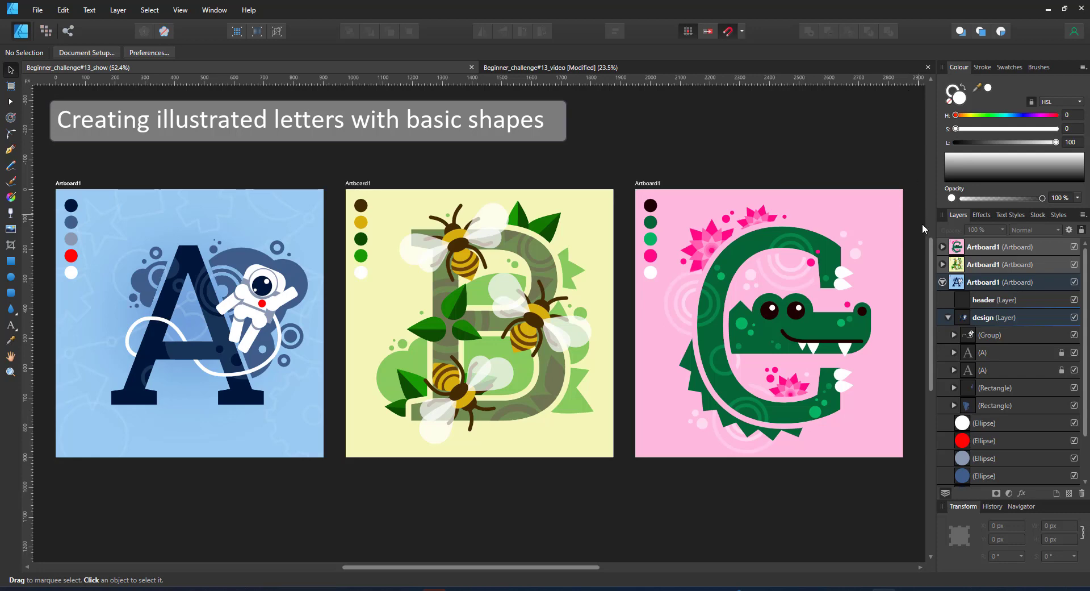
# Examine the layers of the crocodile C artboard, including the ellipses nested inside the letter C
pyautogui.click(943, 248)
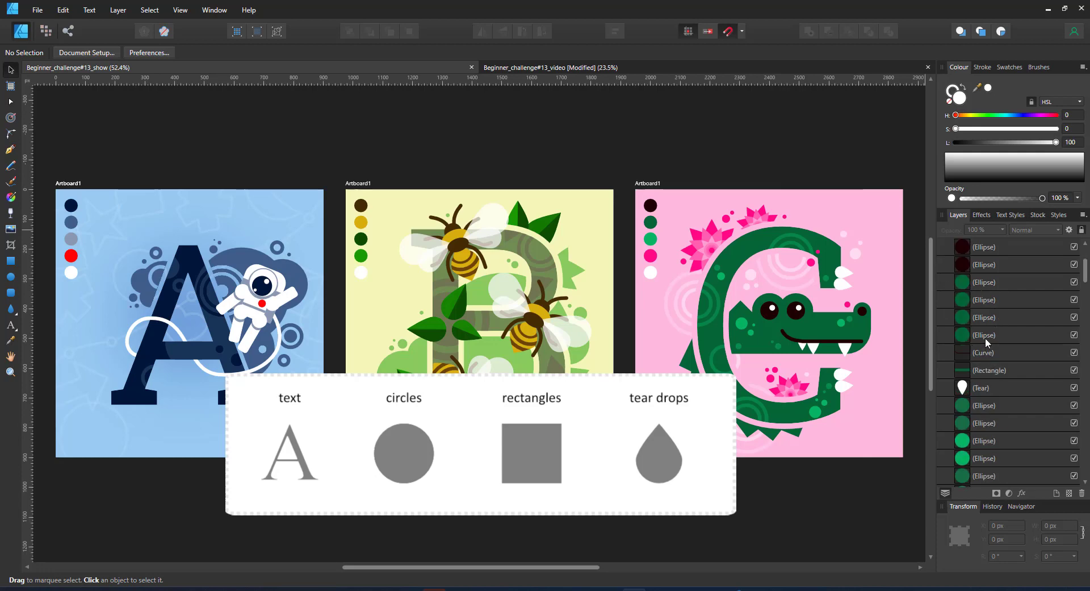
pyautogui.scroll(-4, 988, 352)
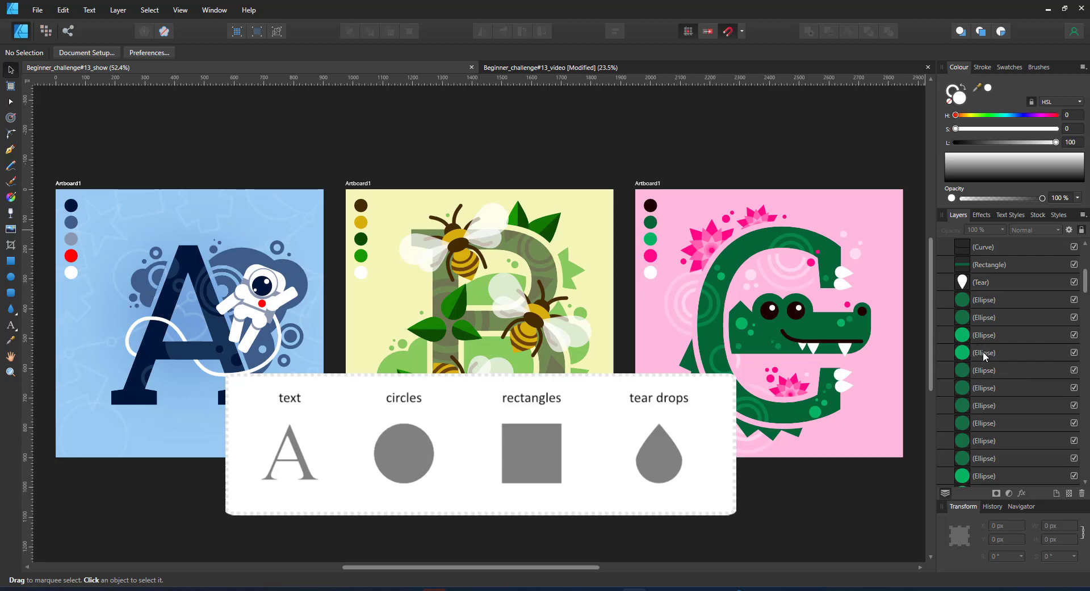
pyautogui.scroll(-2, 984, 335)
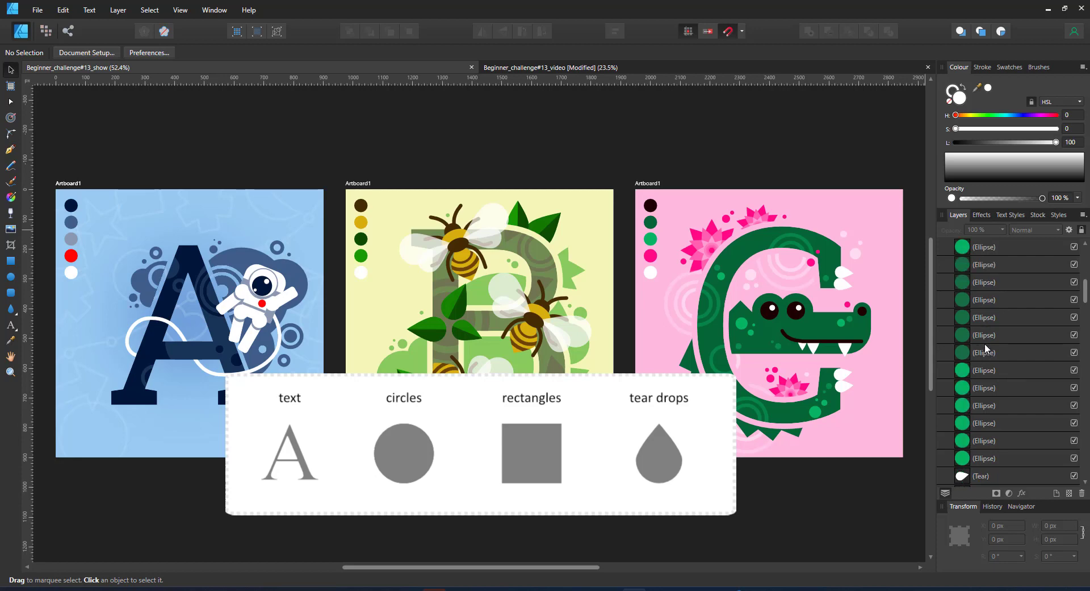
pyautogui.scroll(-2, 985, 340)
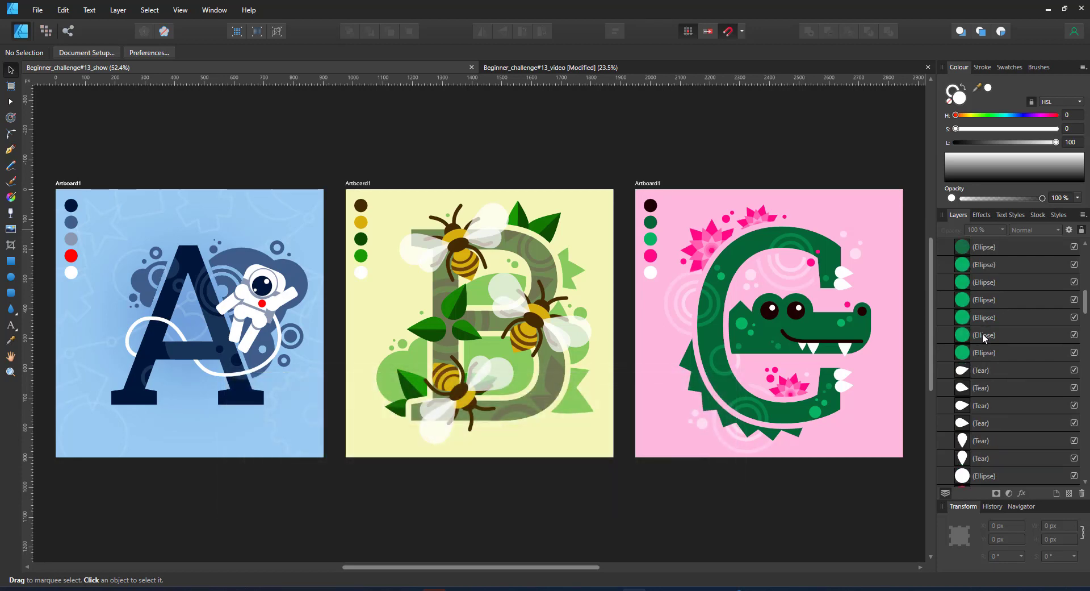
pyautogui.scroll(-6, 985, 352)
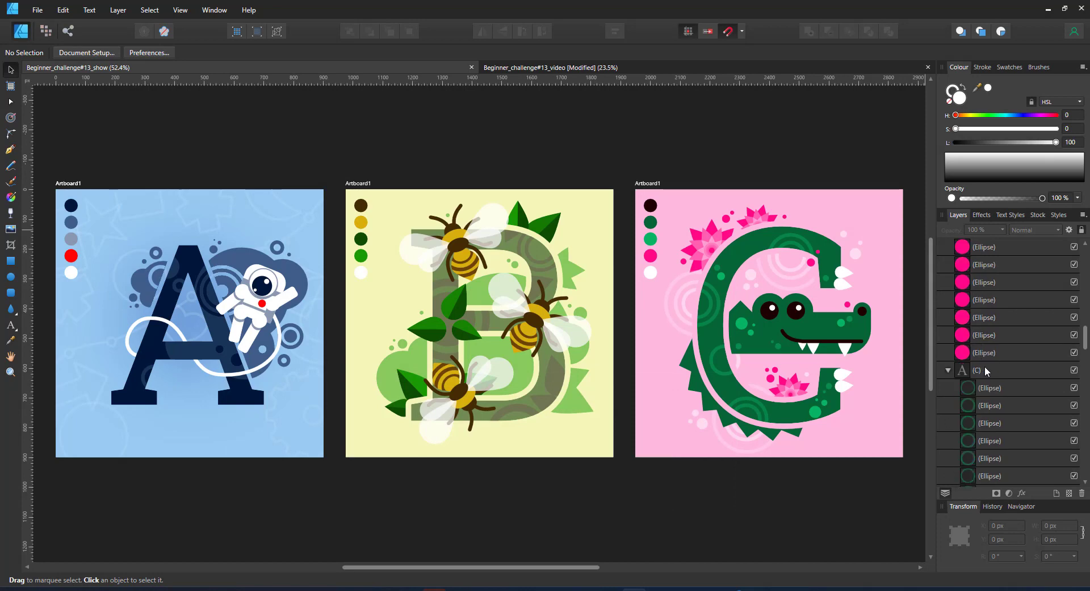
pyautogui.scroll(-2, 987, 371)
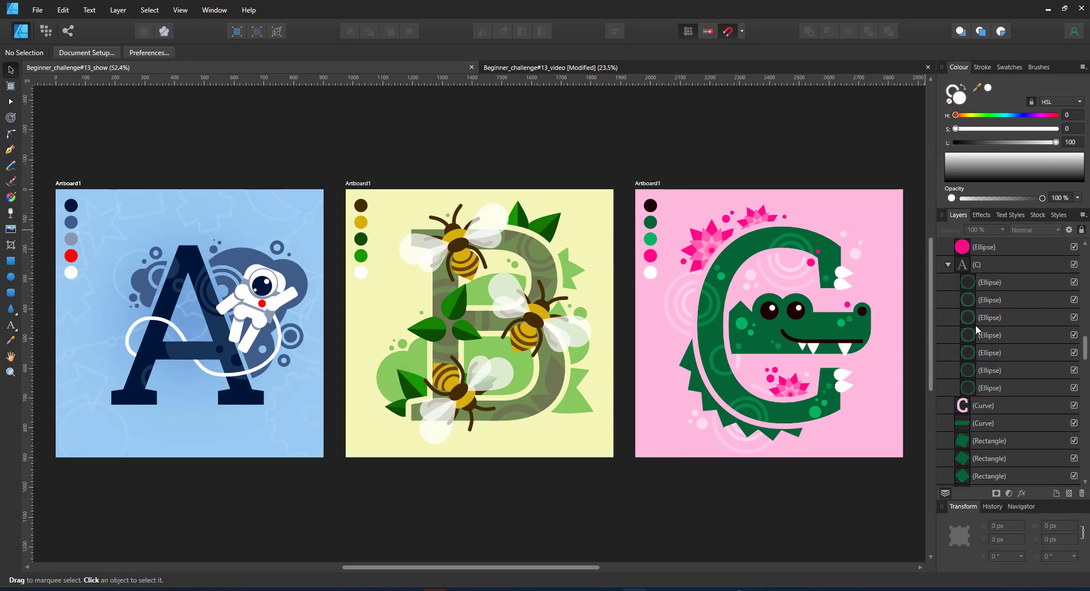
pyautogui.click(993, 281)
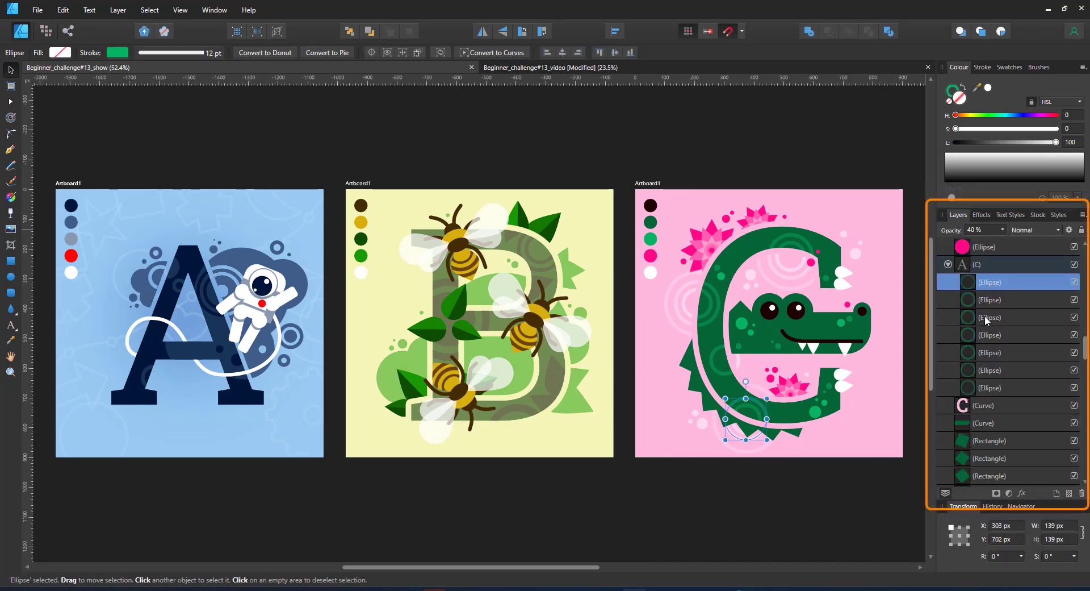
pyautogui.click(949, 265)
pyautogui.scroll(-3, 983, 301)
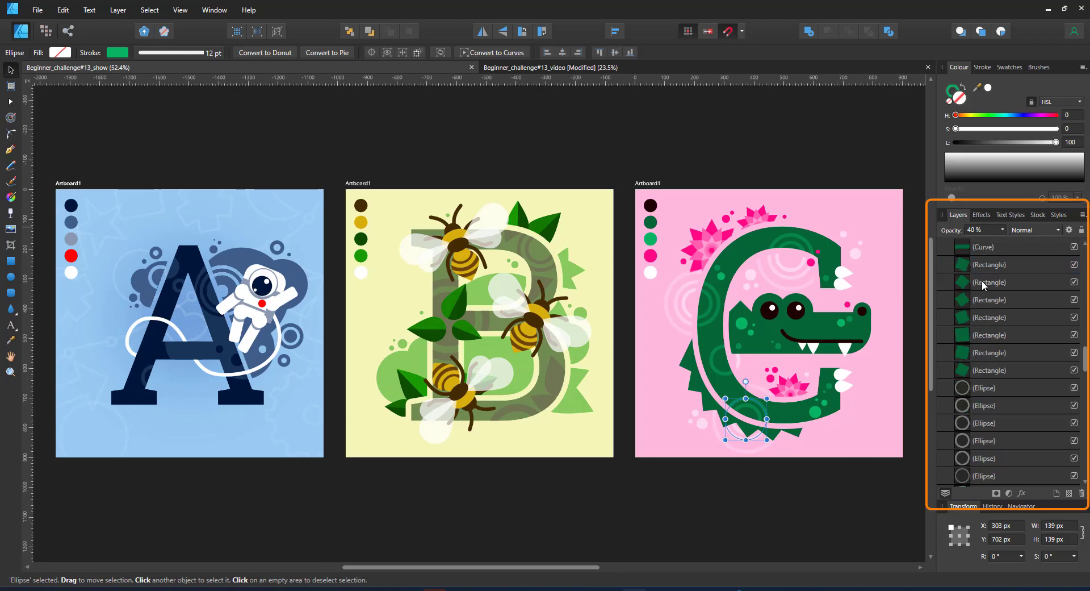
# Examine how the pink flowers on the C artboard are built from groups of tear shapes and ellipses
pyautogui.scroll(-5, 983, 363)
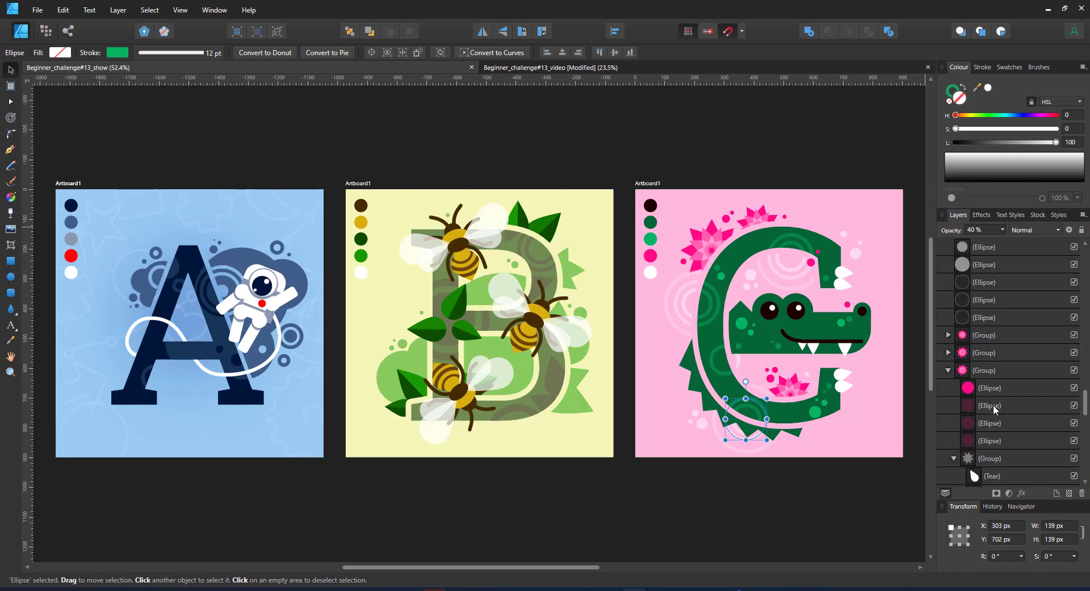
pyautogui.scroll(-1, 990, 335)
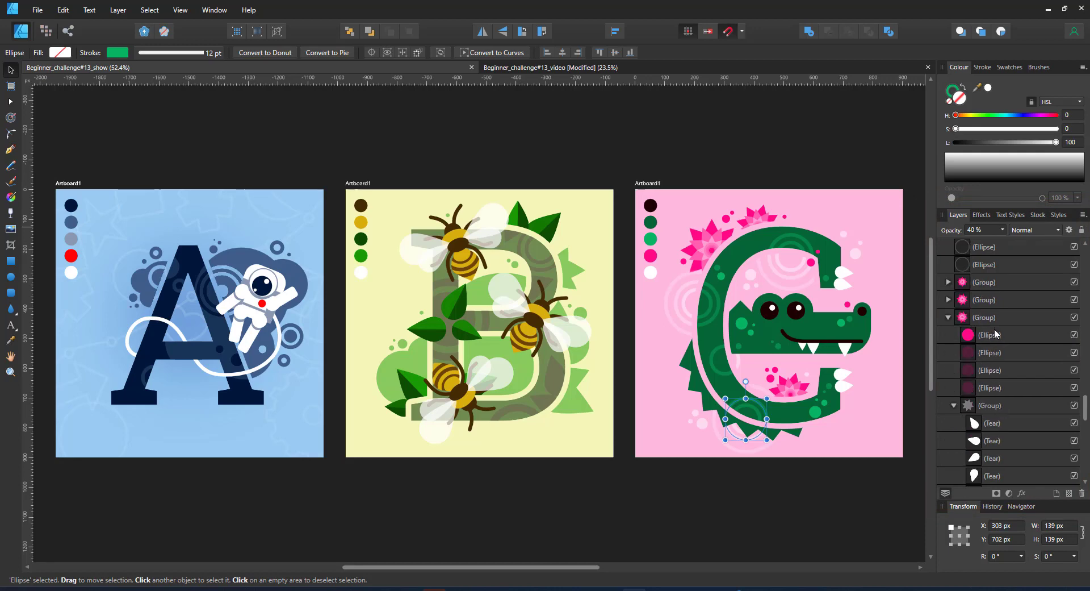
pyautogui.click(990, 428)
pyautogui.scroll(-1, 1010, 427)
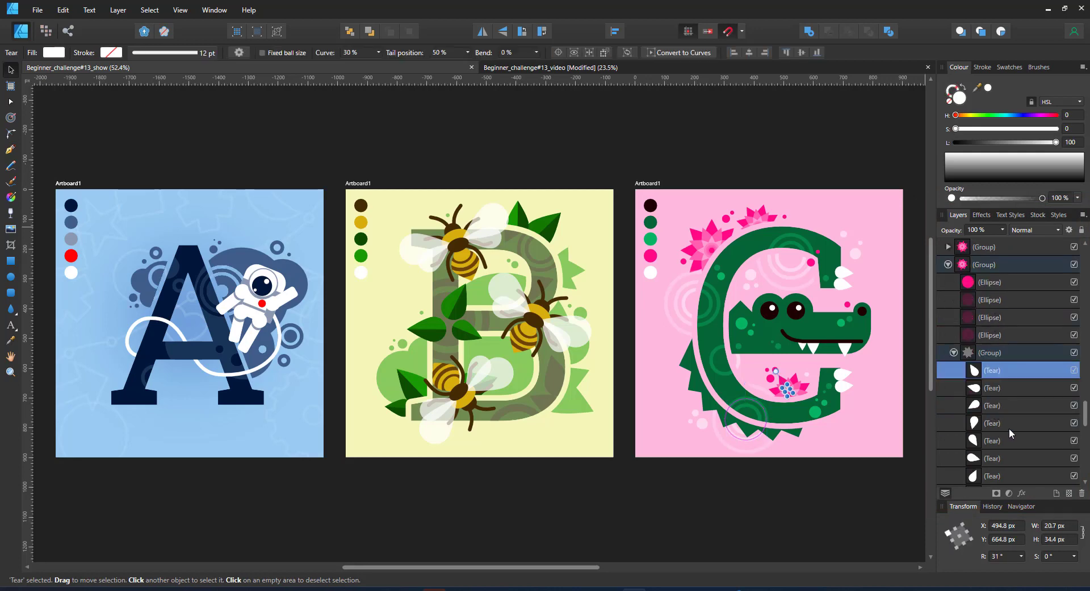
pyautogui.scroll(-2, 1003, 393)
pyautogui.scroll(-1, 999, 369)
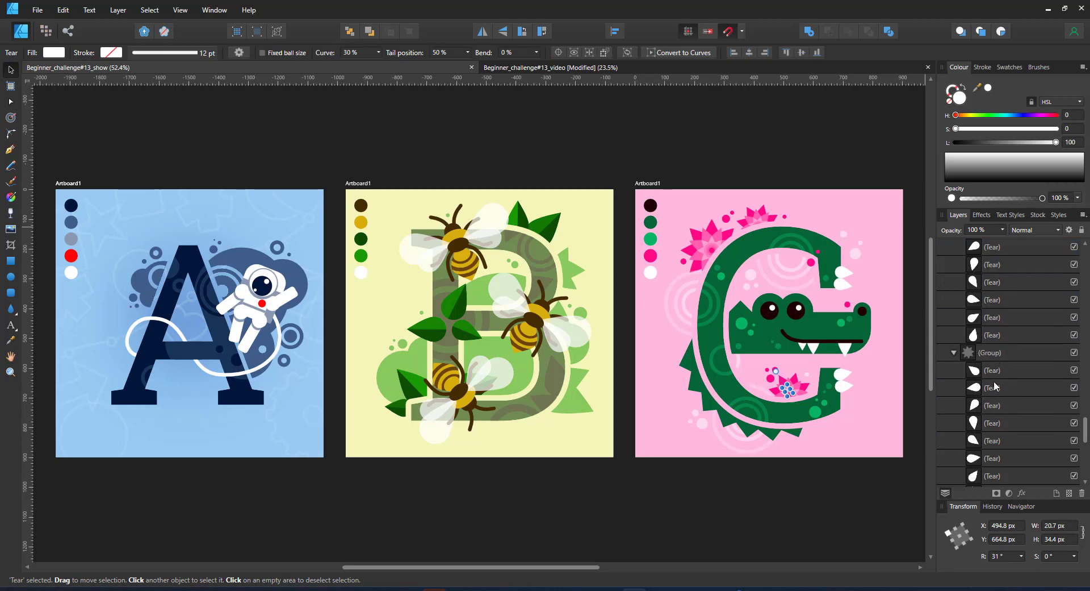
pyautogui.scroll(-1, 985, 419)
pyautogui.scroll(-2, 985, 422)
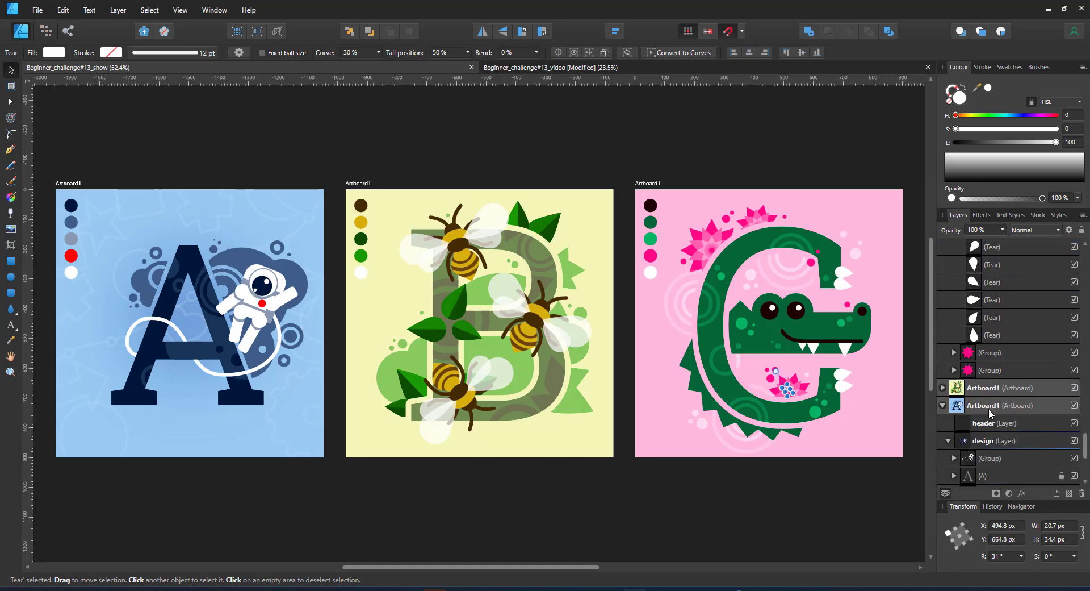
pyautogui.scroll(5, 1000, 389)
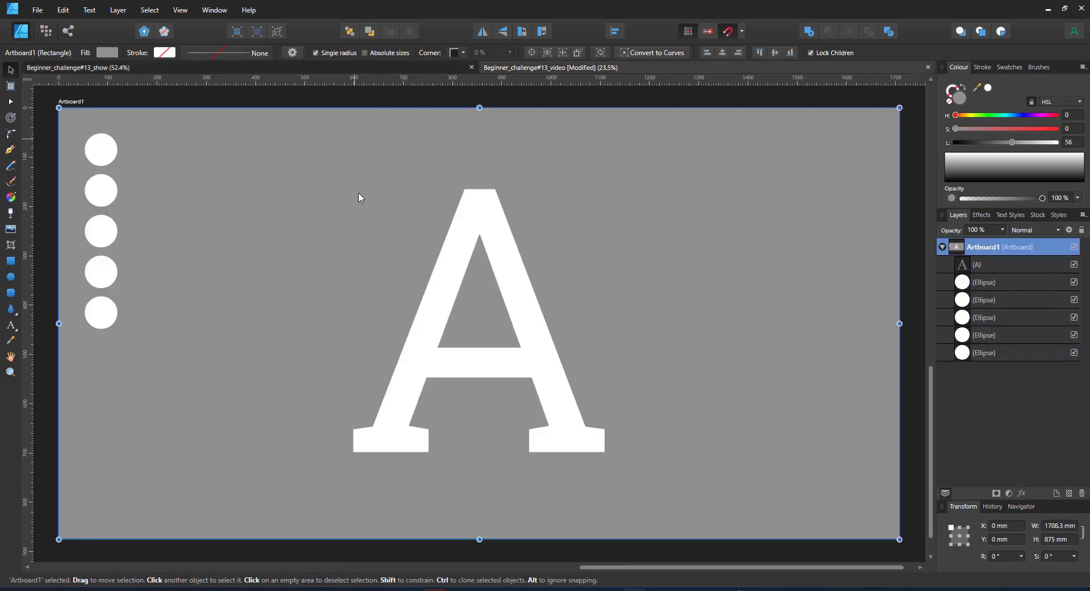
# Select the text of the large letter A and set its font weight to Regular
pyautogui.doubleClick(460, 241)
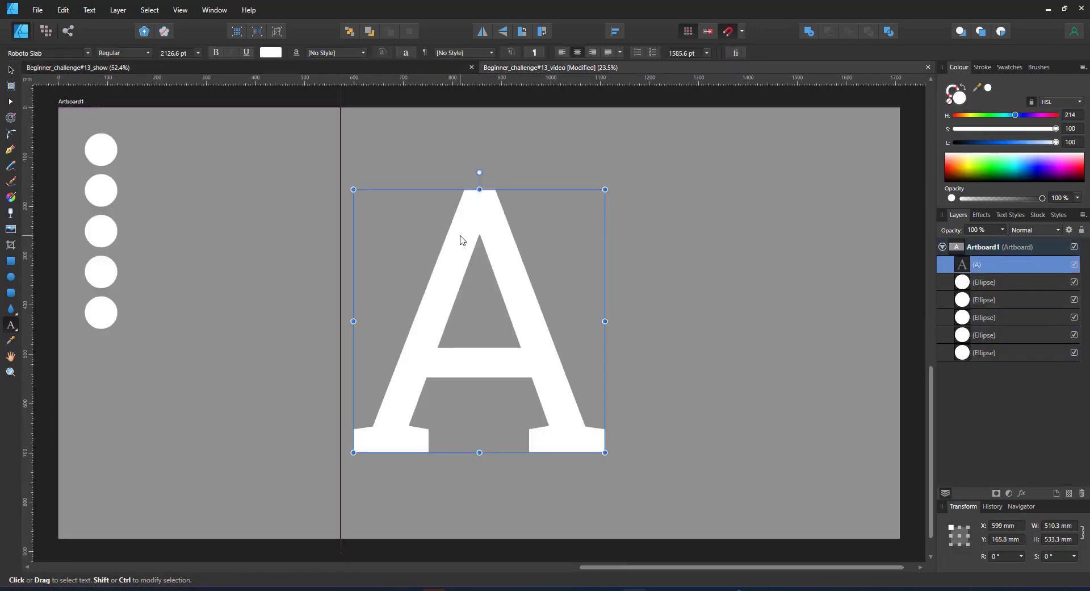
pyautogui.moveTo(431, 254); pyautogui.dragTo(521, 274)
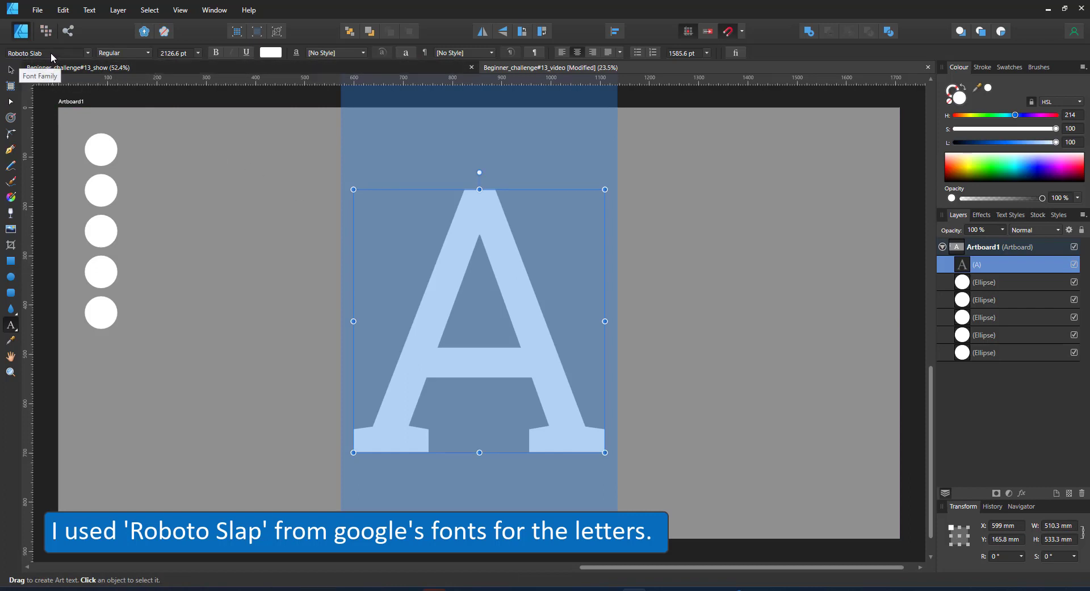
pyautogui.click(148, 53)
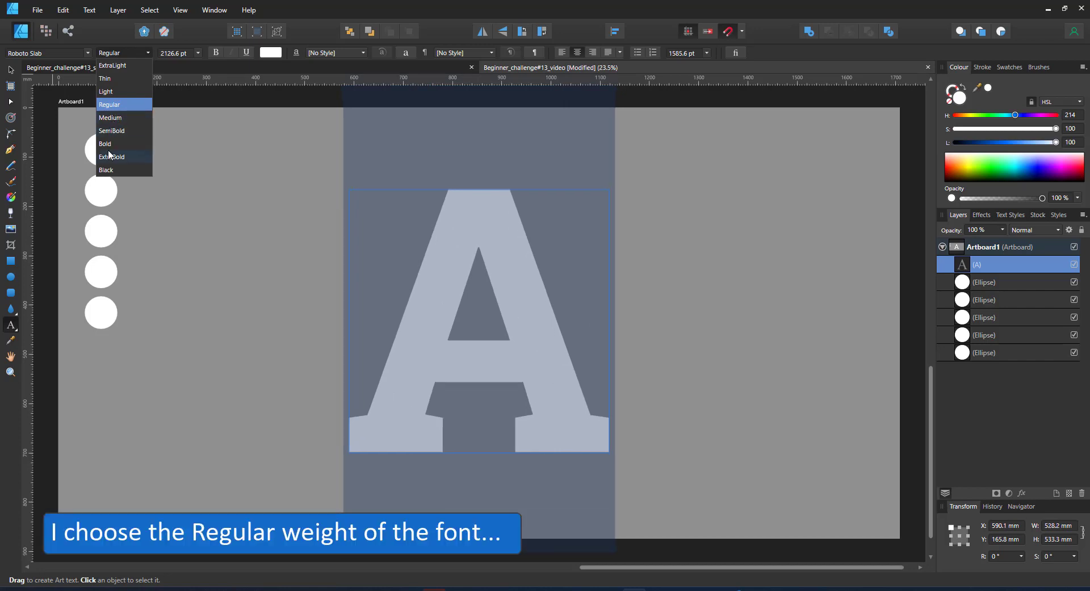
pyautogui.click(110, 104)
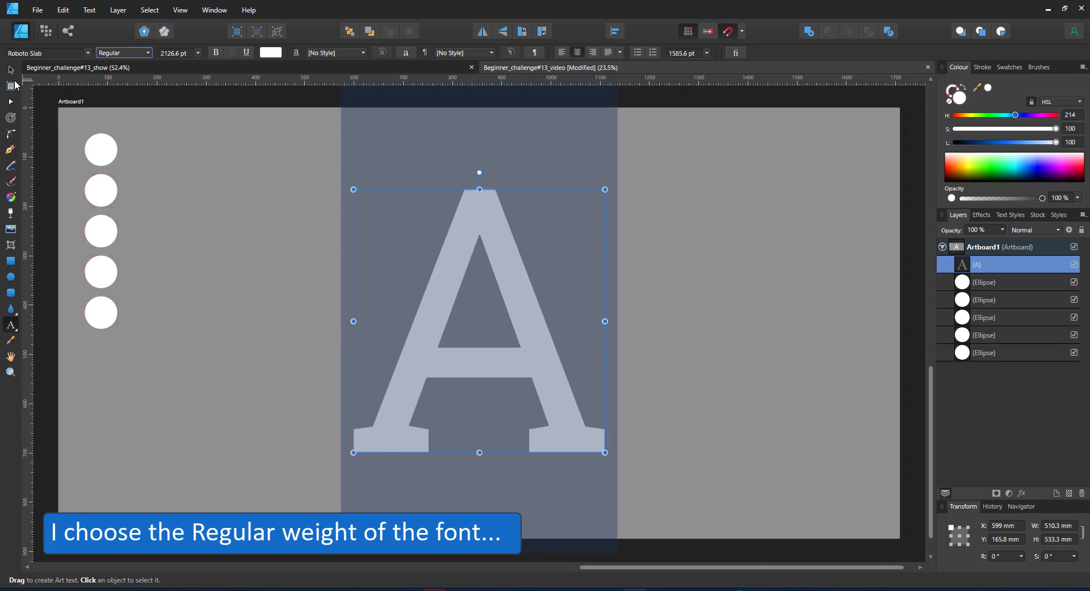
pyautogui.click(10, 71)
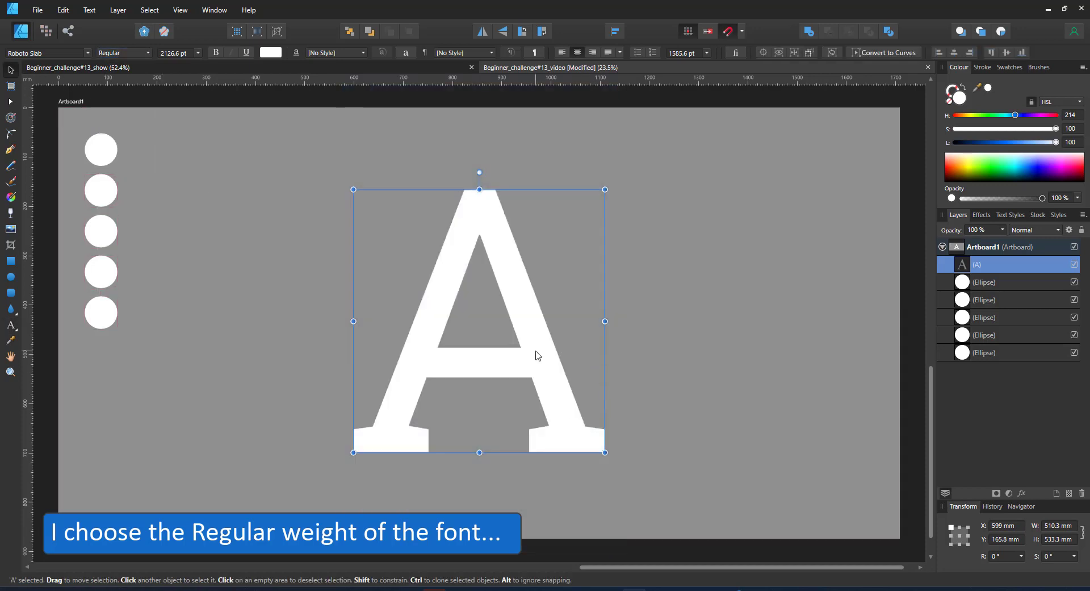
# Replace the letter A with the letter D
pyautogui.press('t')
pyautogui.doubleClick(421, 343)
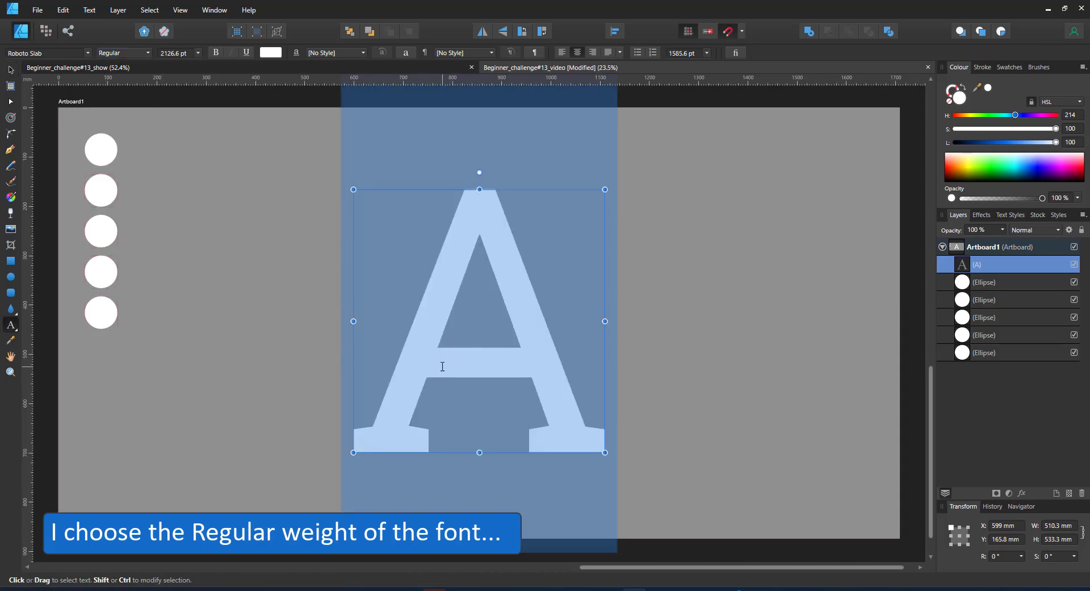
pyautogui.write('D')
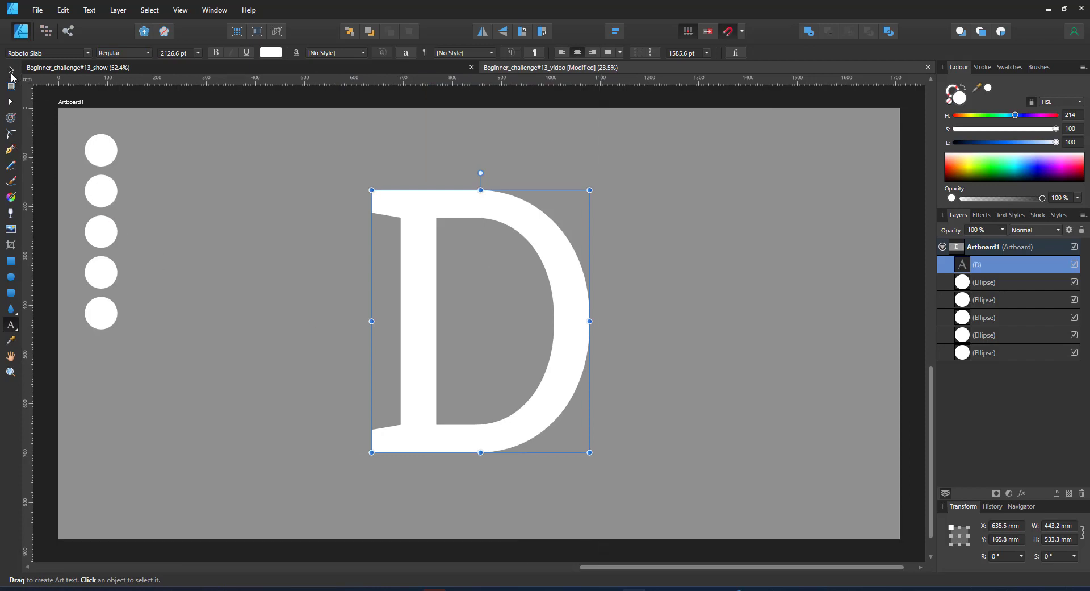
pyautogui.click(11, 71)
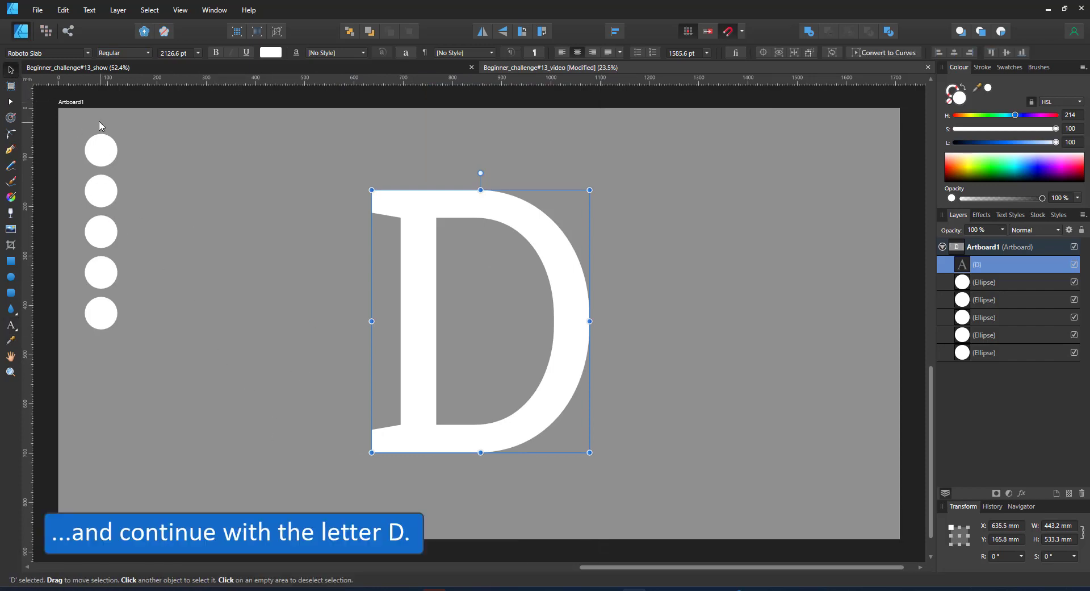
# Fill the artboard background with blue, using HSL 195, 85, 41
pyautogui.click(72, 112)
pyautogui.click(75, 103)
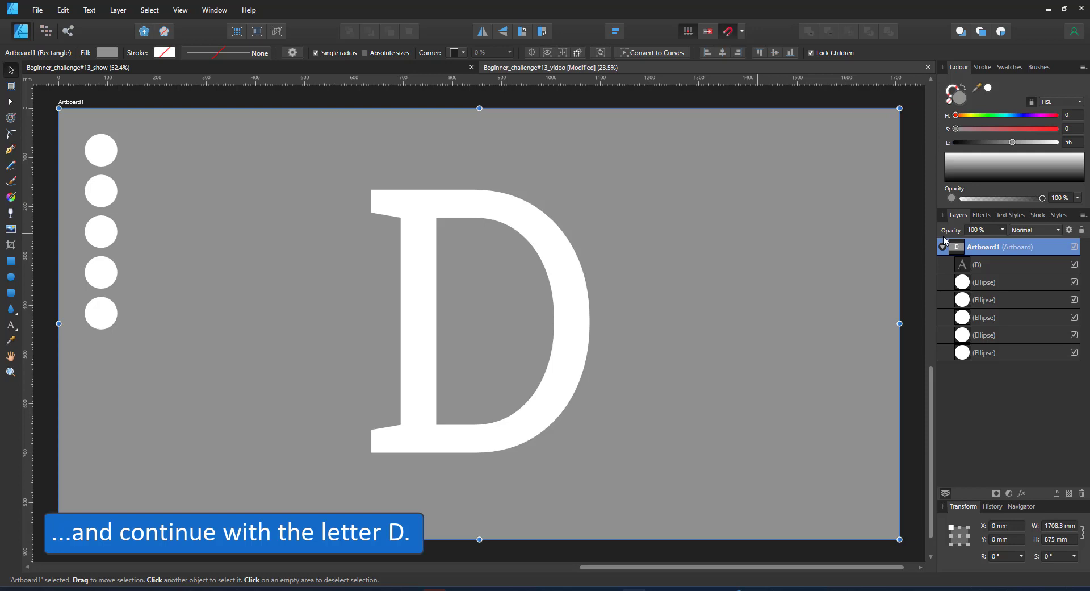
pyautogui.click(1013, 115)
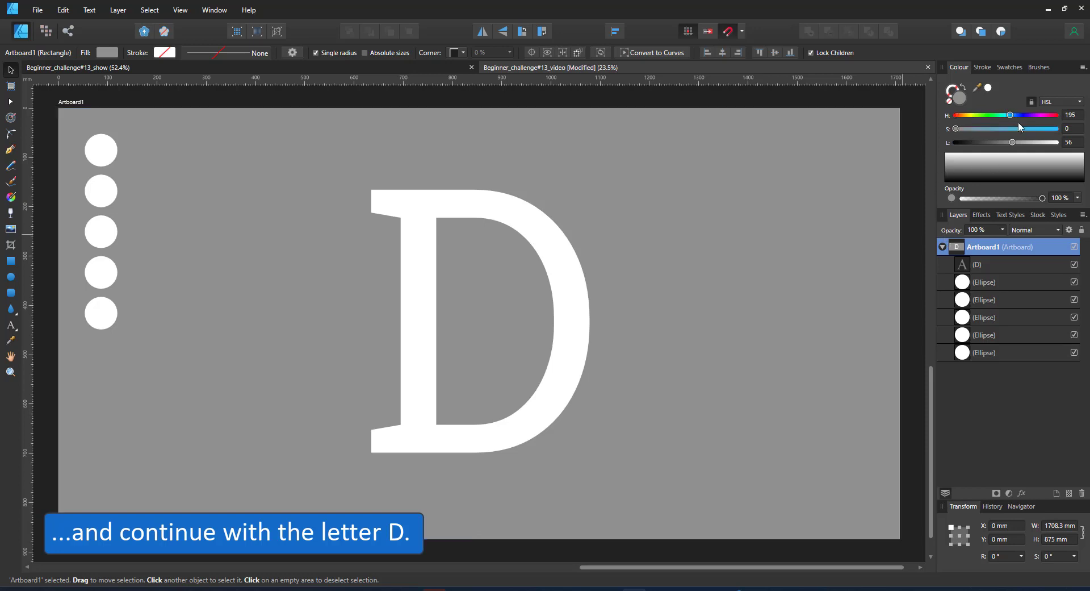
pyautogui.click(1039, 128)
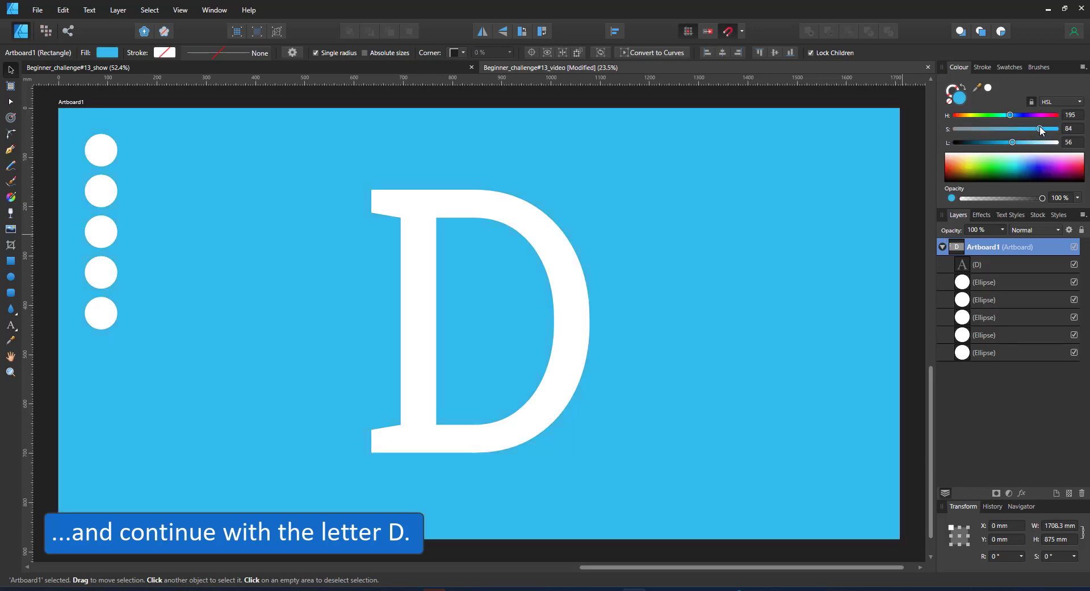
pyautogui.moveTo(1013, 142); pyautogui.dragTo(998, 142)
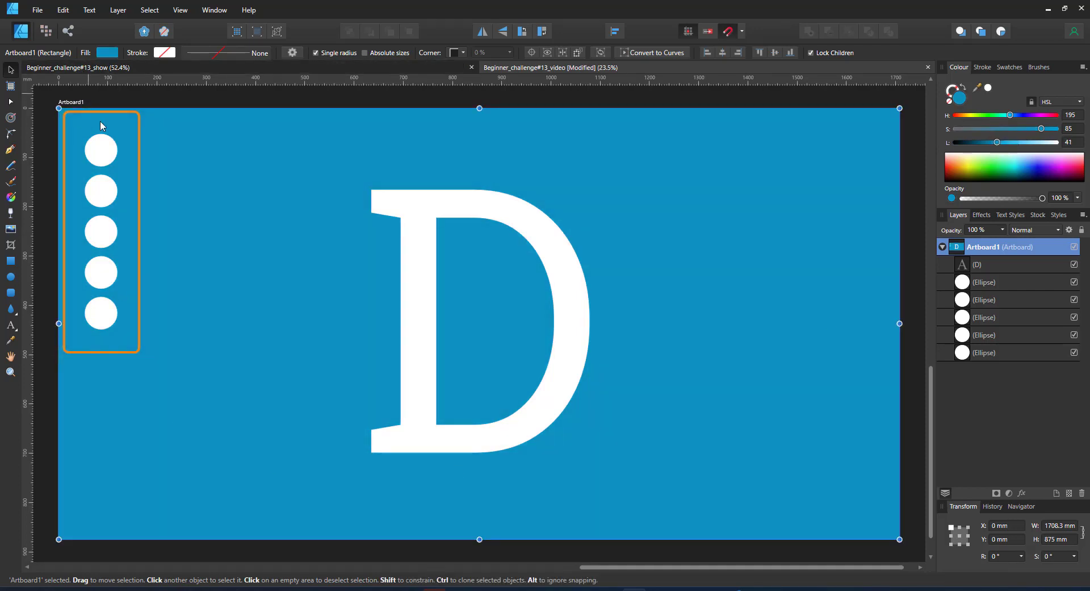
# Fill the top palette circle with green, using HSL 117, 68, 41
pyautogui.click(101, 149)
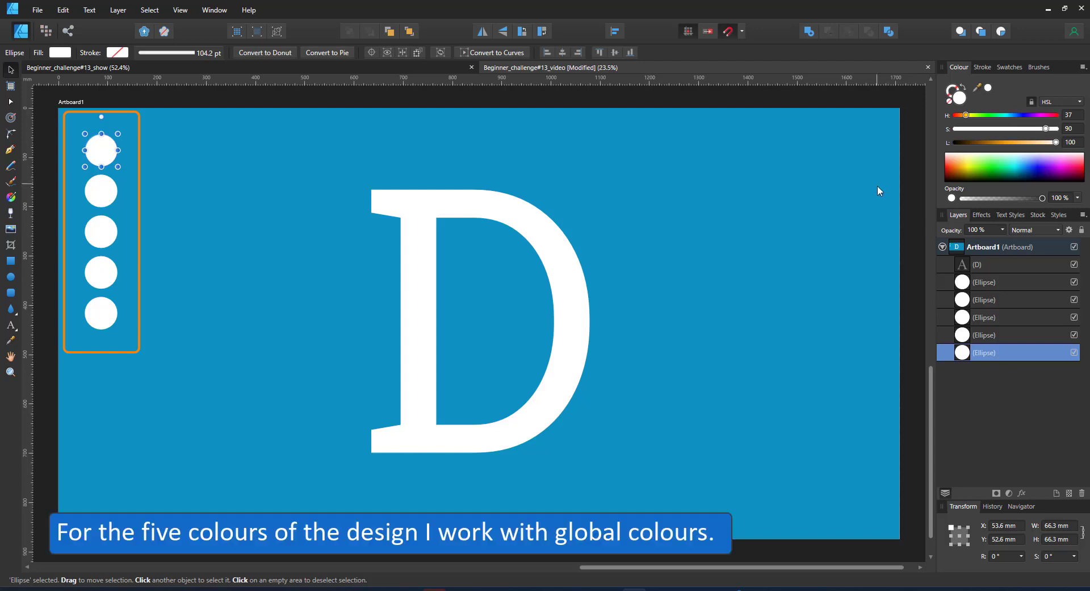
pyautogui.click(990, 168)
pyautogui.moveTo(1011, 134); pyautogui.dragTo(1024, 136)
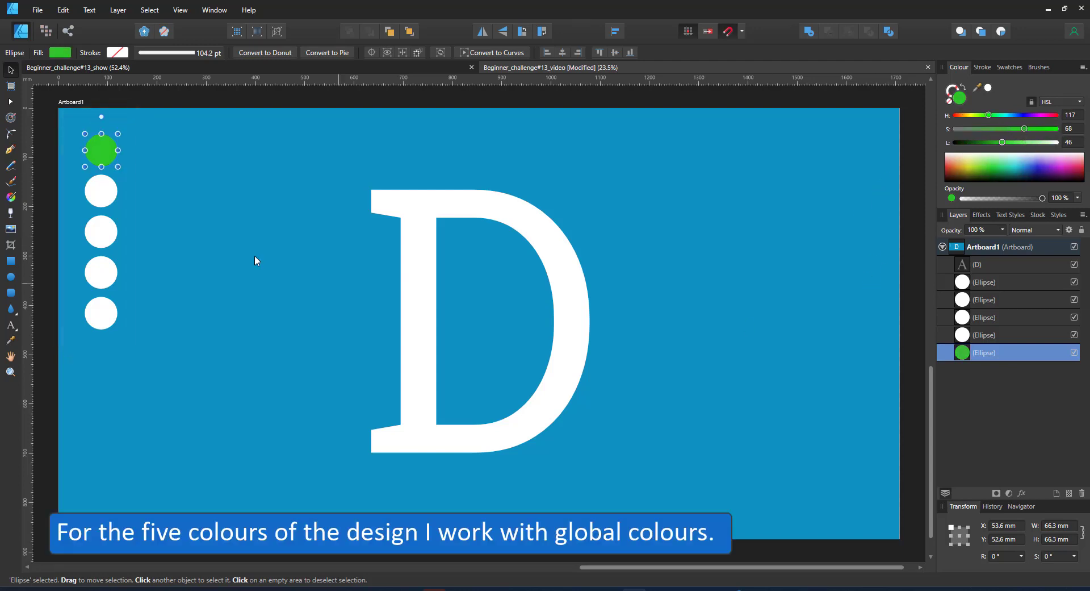
pyautogui.click(997, 142)
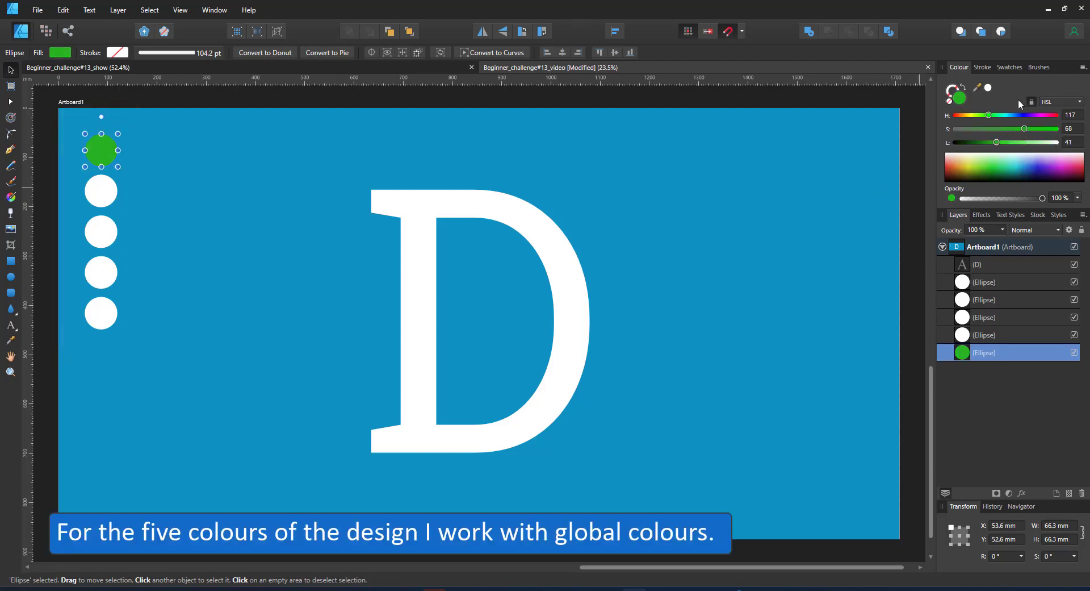
# Add a new global colour to the document's swatch palette
pyautogui.click(1006, 67)
pyautogui.click(1082, 67)
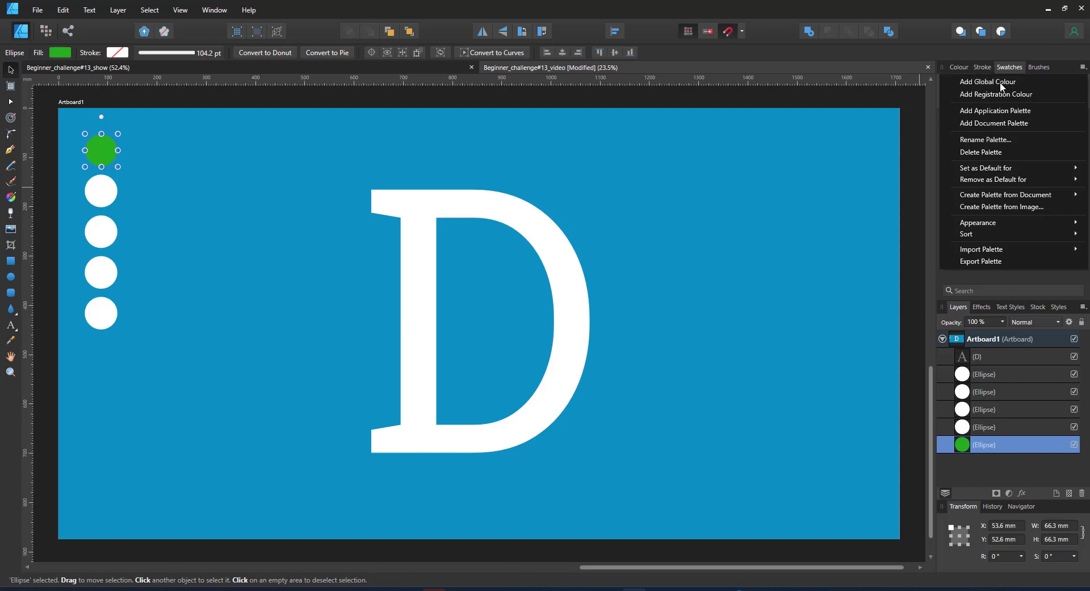
pyautogui.click(1000, 86)
pyautogui.moveTo(615, 222); pyautogui.dragTo(99, 151)
pyautogui.click(547, 382)
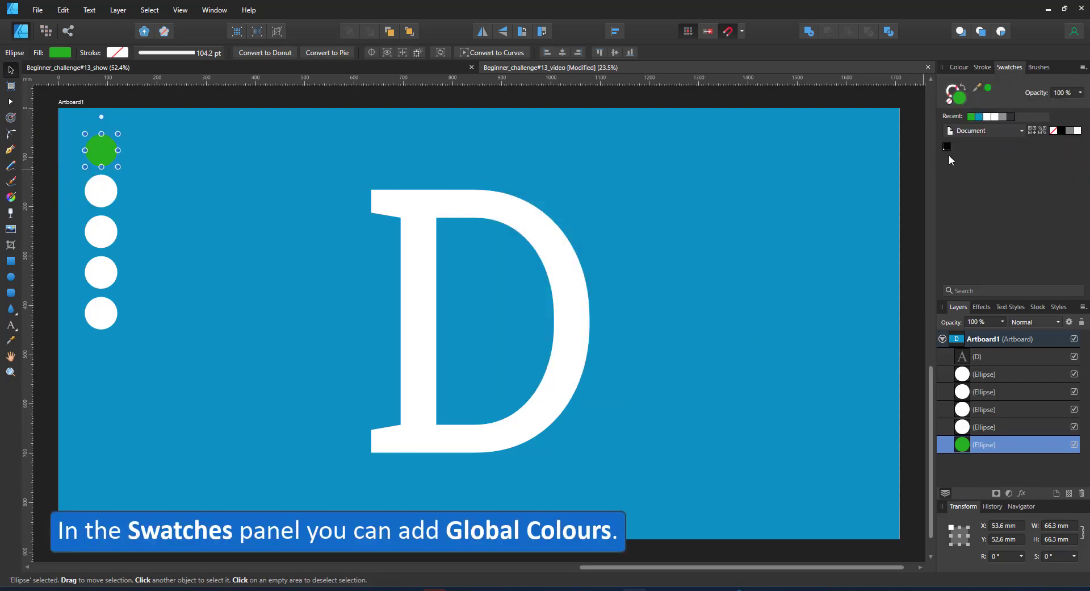
# Apply the global swatch to the top palette circle and edit it to dark green, HSL 122, 94, 20
pyautogui.doubleClick(947, 147)
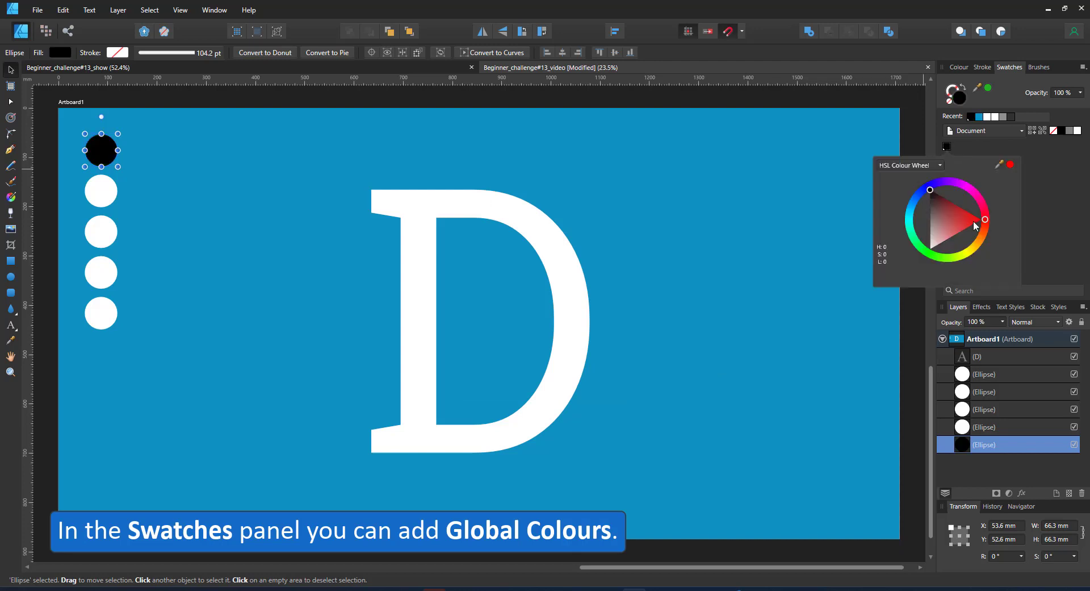
pyautogui.moveTo(999, 164); pyautogui.dragTo(208, 191)
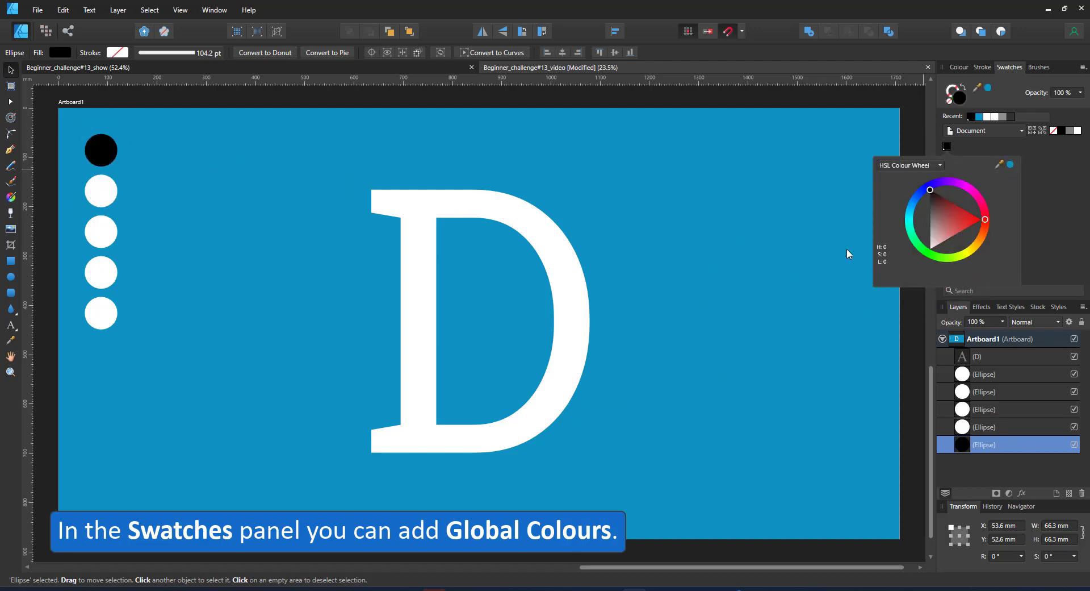
pyautogui.click(1010, 164)
pyautogui.moveTo(911, 242)
pyautogui.mouseDown()
pyautogui.moveTo(926, 252)
pyautogui.moveTo(949, 221)
pyautogui.moveTo(960, 230)
pyautogui.mouseUp()
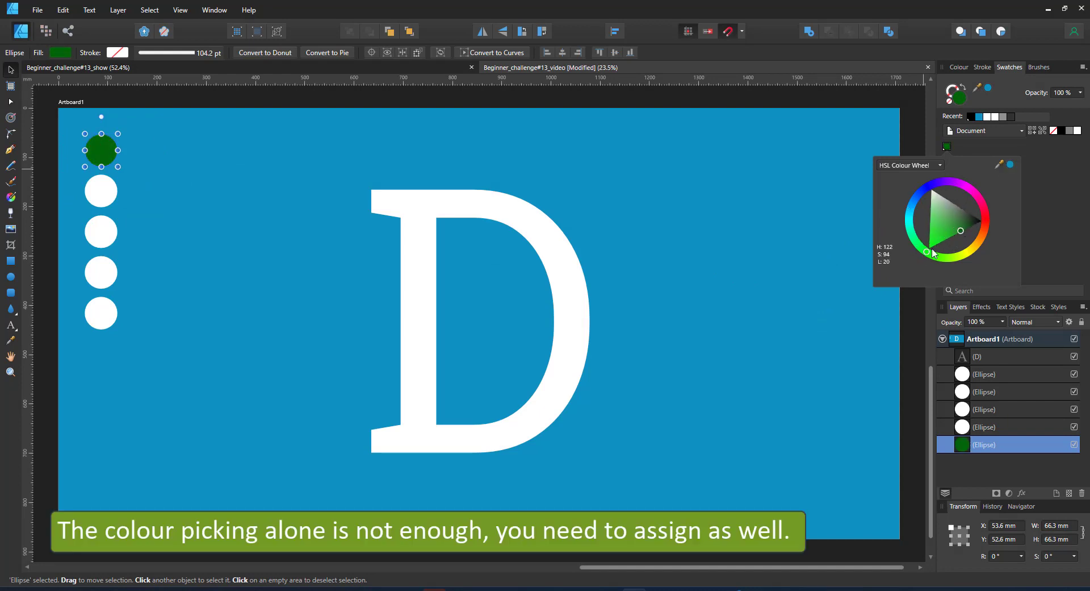
# Add a black global colour, HSL 0, 0, 0, to the document palette and apply it to the second palette circle
pyautogui.click(113, 190)
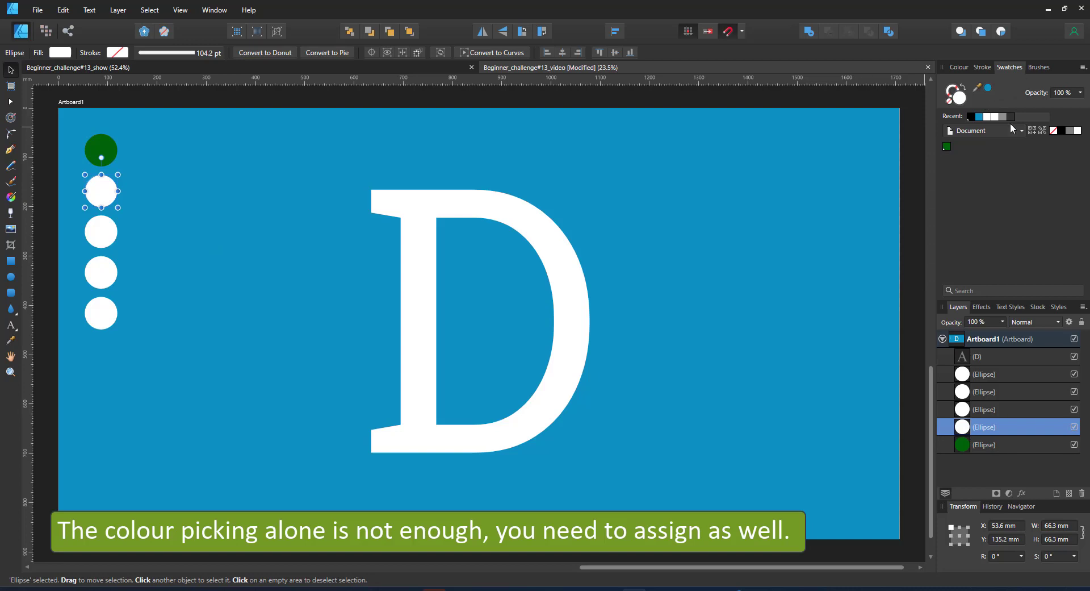
pyautogui.click(1083, 67)
pyautogui.click(996, 135)
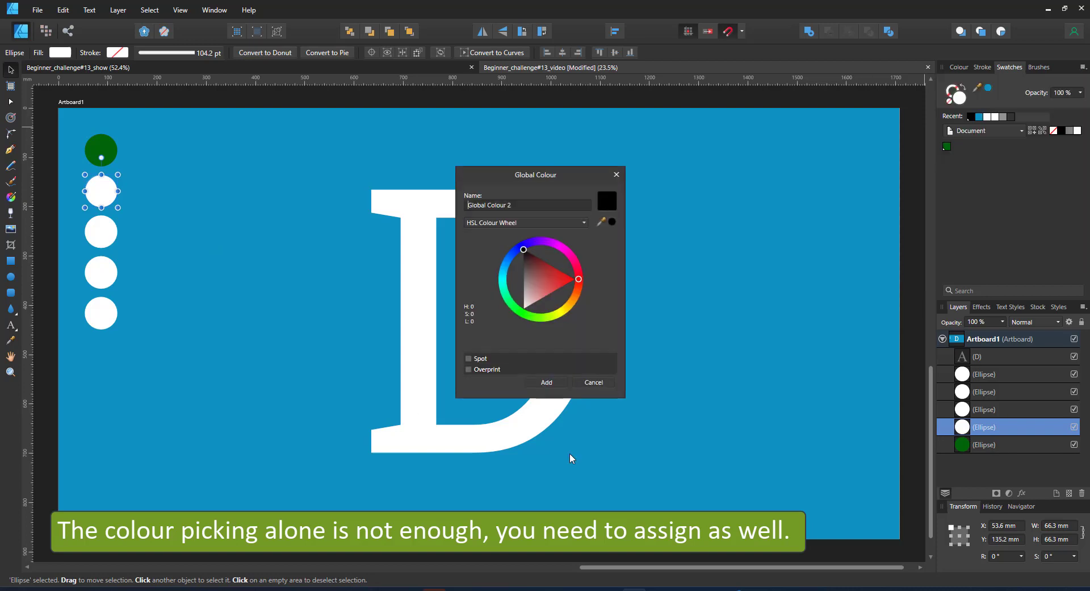
pyautogui.click(546, 382)
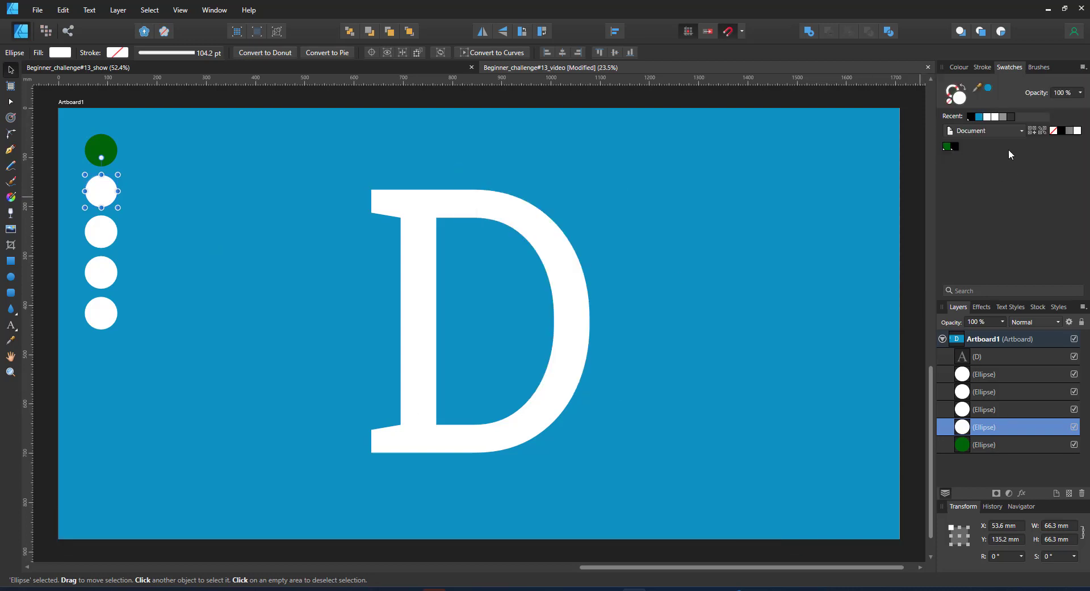
pyautogui.click(954, 147)
# Flip the top two palette circles vertically so that black and green swap places
pyautogui.click(101, 149)
pyautogui.keyDown('shift'); pyautogui.click(101, 191); pyautogui.keyUp('shift')
pyautogui.click(502, 32)
# Add an orange global colour to the document palette and fill the third palette circle with it
pyautogui.click(114, 232)
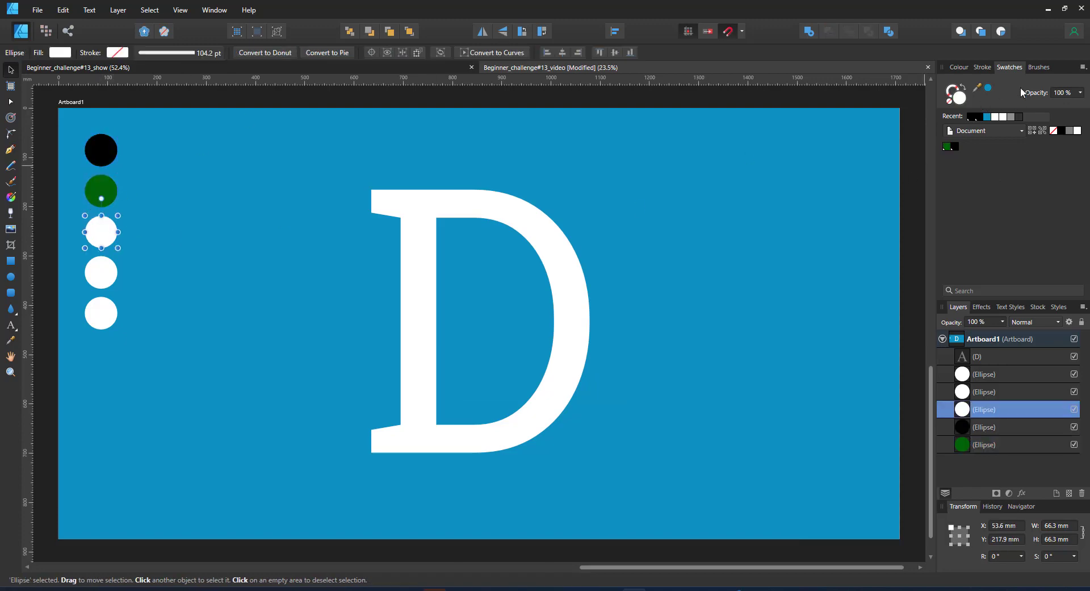
pyautogui.click(1083, 67)
pyautogui.click(1000, 78)
pyautogui.moveTo(576, 301); pyautogui.dragTo(579, 332)
pyautogui.click(547, 382)
pyautogui.click(962, 146)
# Add a yellow global colour to the document palette and fill the fourth palette circle with it
pyautogui.click(101, 272)
pyautogui.click(1083, 67)
pyautogui.click(988, 80)
pyautogui.click(546, 382)
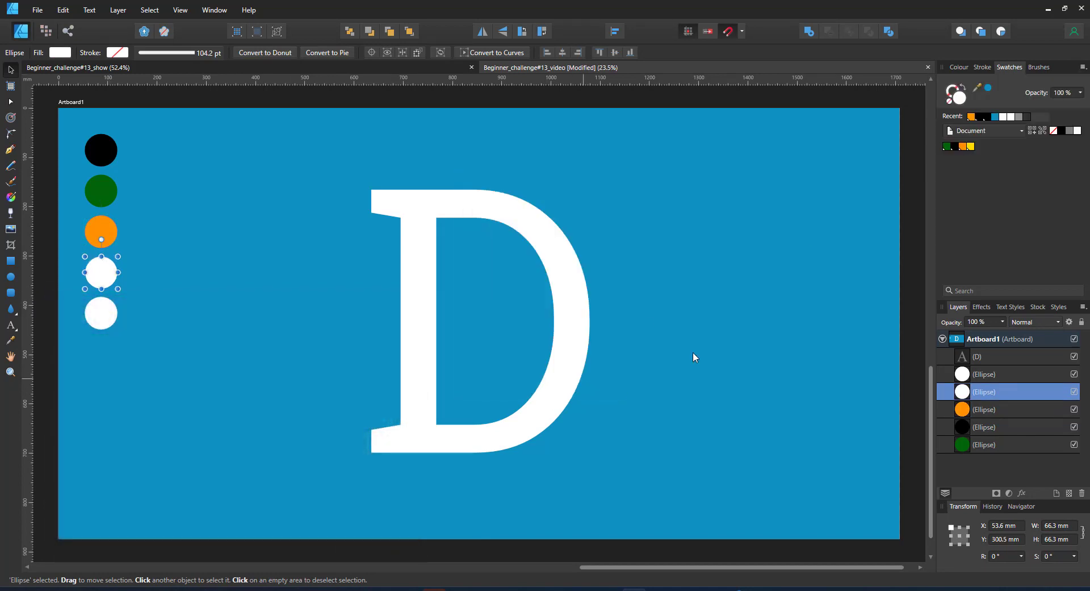
pyautogui.click(971, 147)
# Add a white global colour to the document palette and apply it to the bottom palette circle
pyautogui.click(1083, 67)
pyautogui.click(988, 80)
pyautogui.click(507, 332)
pyautogui.click(547, 382)
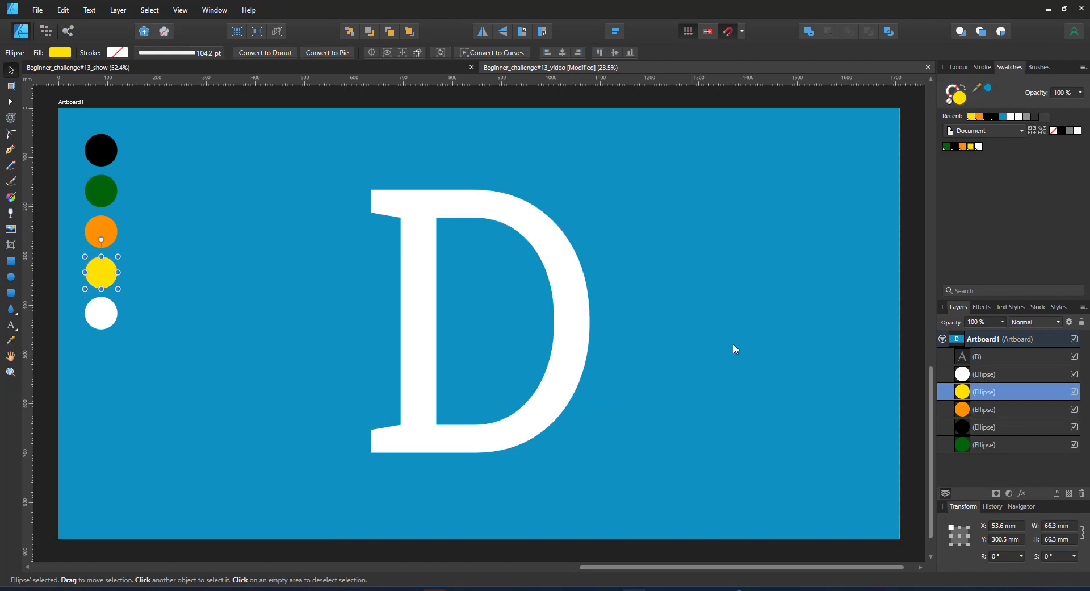
pyautogui.click(107, 318)
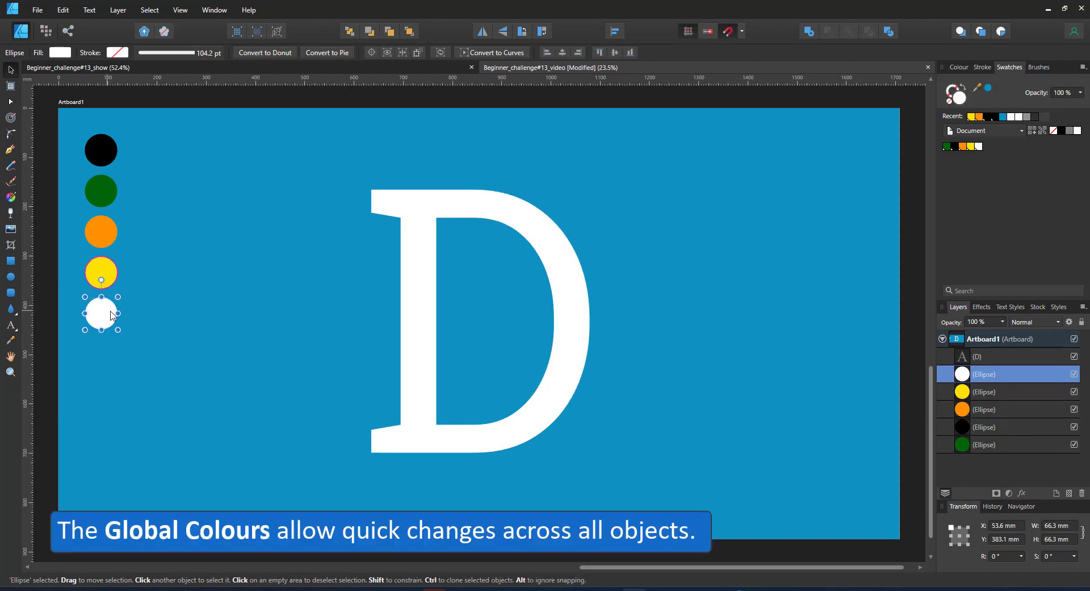
pyautogui.click(980, 146)
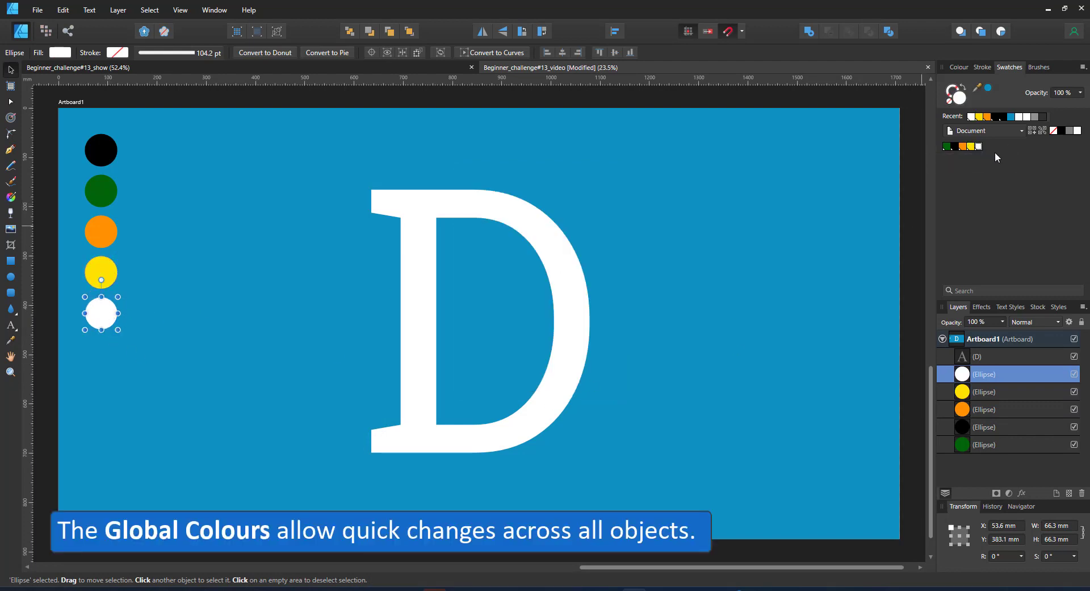
# Copy the yellow palette circle beside the letter D and repeat the duplication into a diagonal row of six circles
pyautogui.click(110, 273)
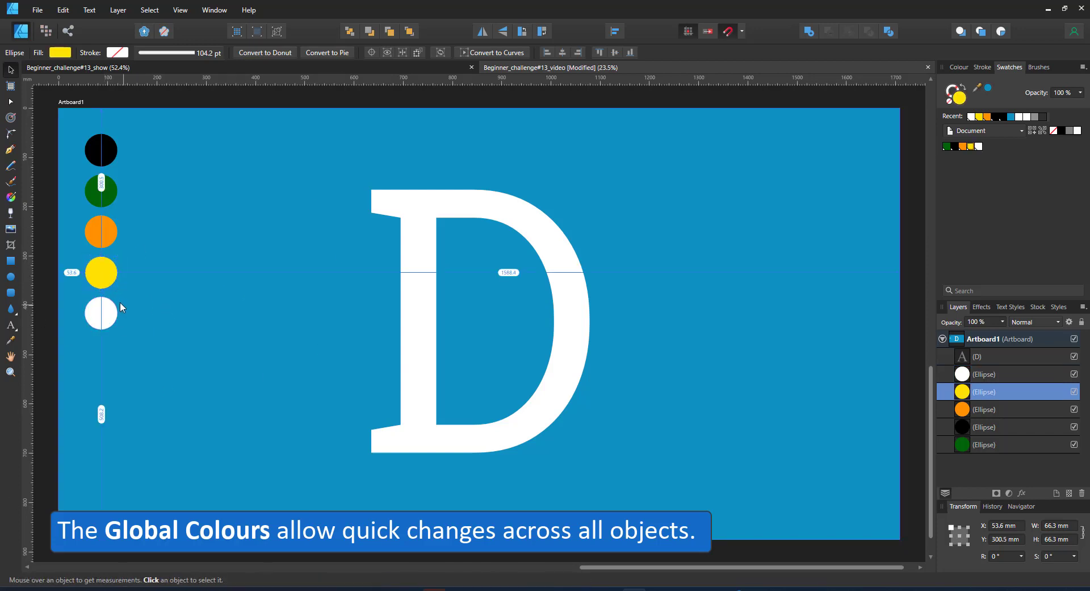
pyautogui.moveTo(121, 298)
pyautogui.keyDown('ctrl'); pyautogui.mouseDown()
pyautogui.moveTo(125, 284)
pyautogui.moveTo(326, 318)
pyautogui.moveTo(529, 319)
pyautogui.moveTo(671, 170)
pyautogui.moveTo(607, 215)
pyautogui.mouseUp(); pyautogui.keyUp('ctrl')
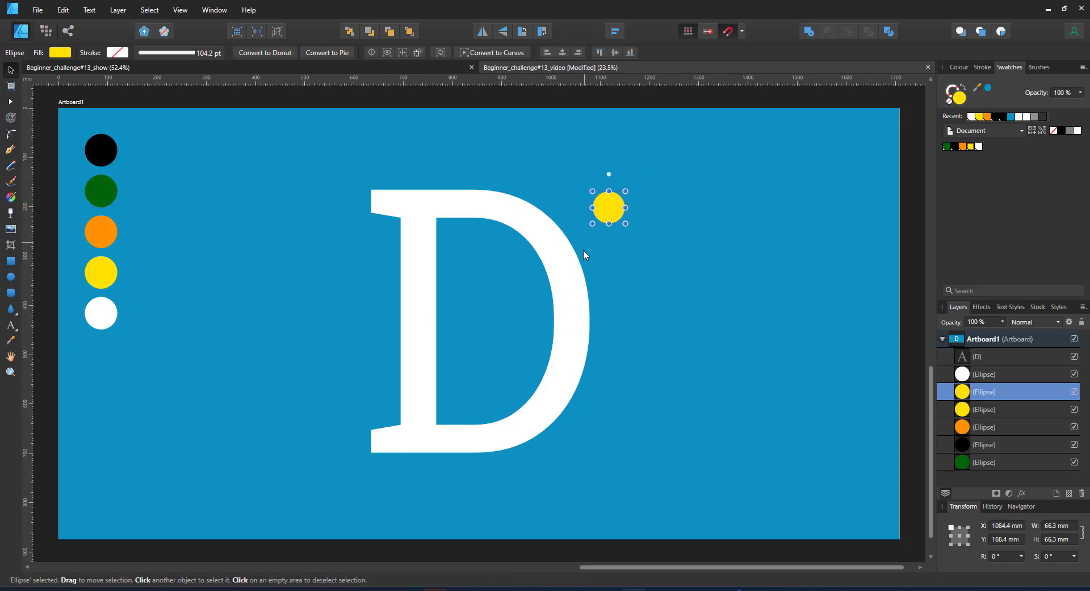
pyautogui.click(602, 217)
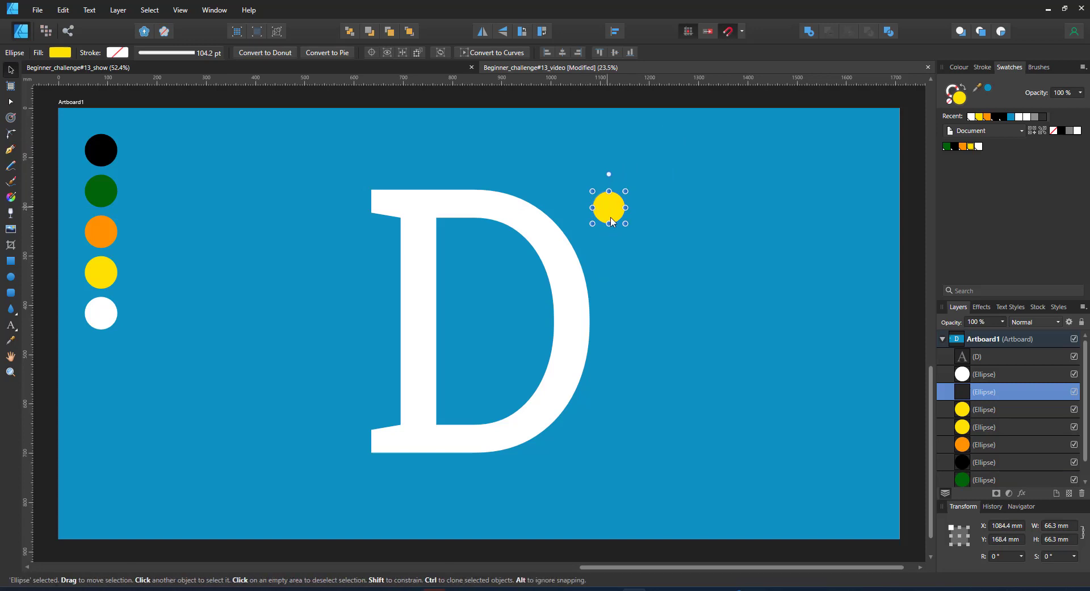
pyautogui.keyDown('ctrl'); pyautogui.moveTo(606, 211); pyautogui.dragTo(623, 252); pyautogui.keyUp('ctrl')
pyautogui.hotkey('ctrl', 'j')
pyautogui.hotkey('ctrl', 'j')
pyautogui.hotkey('ctrl', 'j')
pyautogui.hotkey('ctrl', 'j')
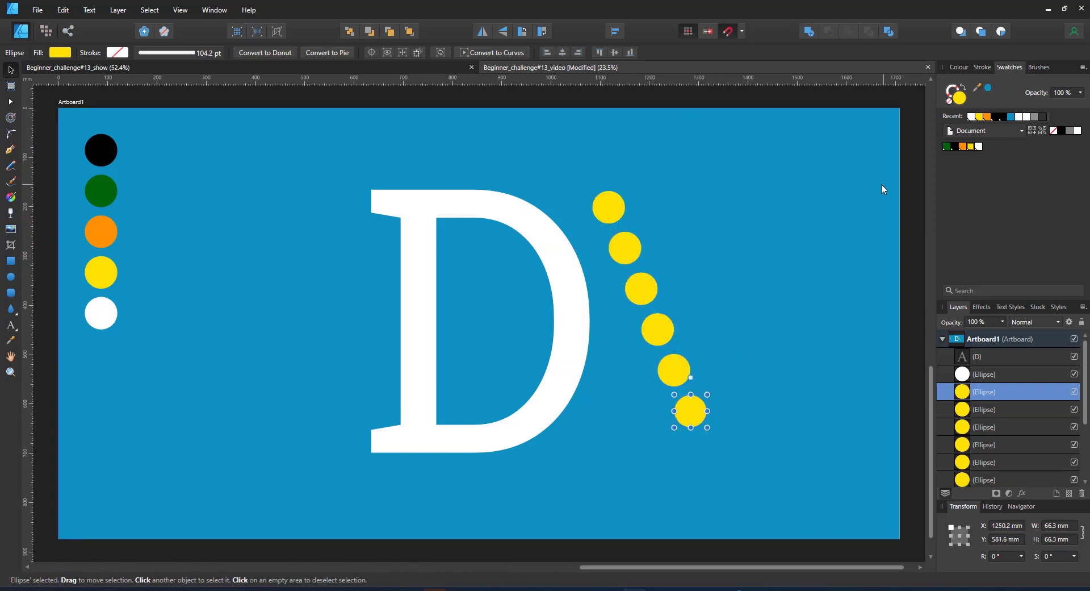
# Edit the yellow global colour to HSL 54, 100, 50 with nothing selected
pyautogui.click(920, 162)
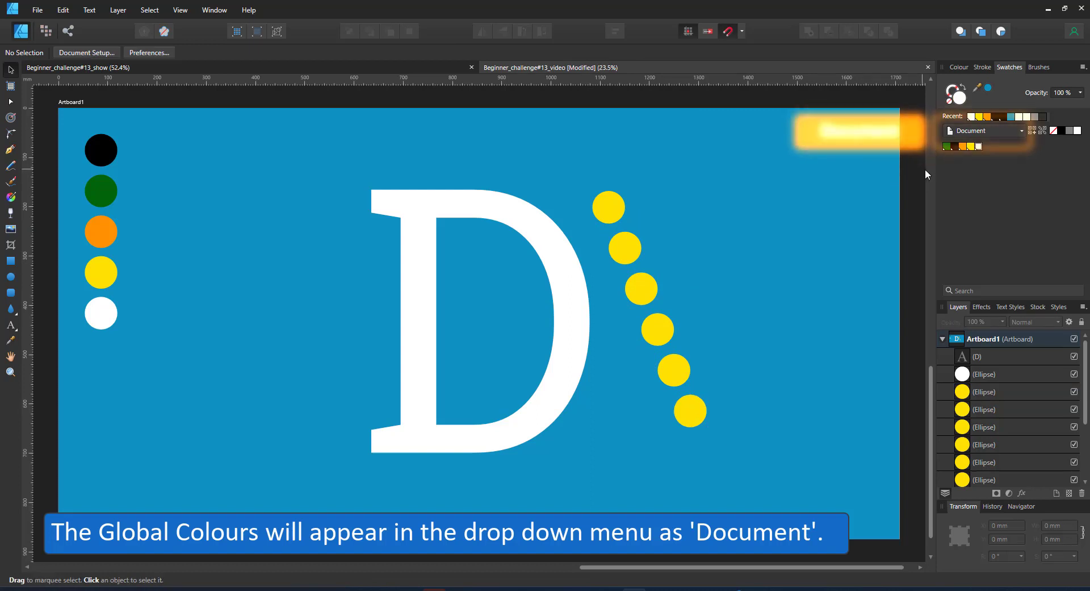
pyautogui.doubleClick(969, 146)
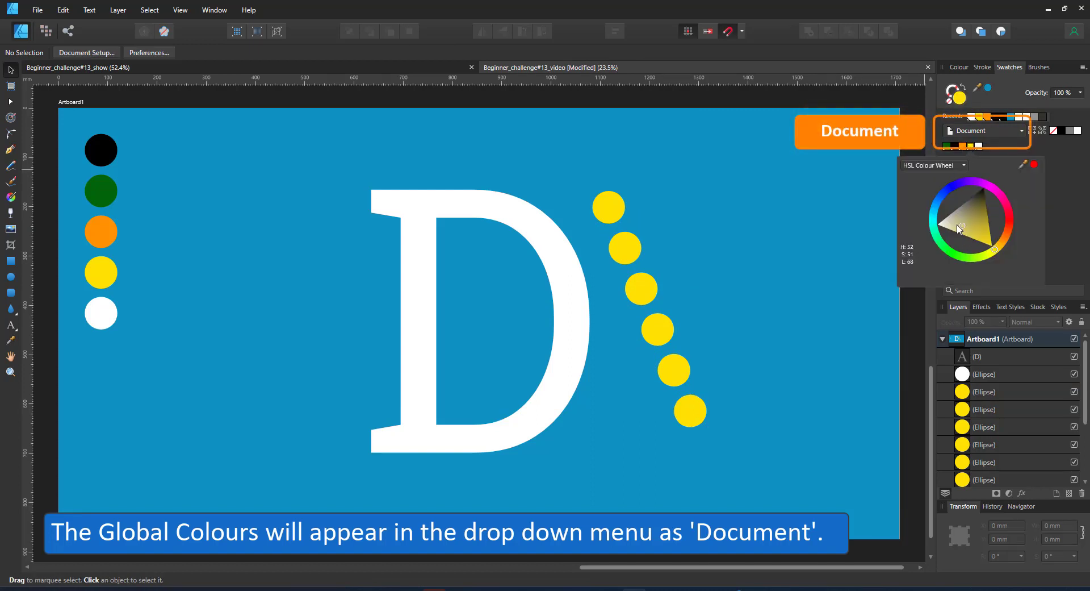
pyautogui.click(944, 230)
pyautogui.moveTo(944, 233)
pyautogui.mouseDown()
pyautogui.moveTo(968, 215)
pyautogui.moveTo(973, 236)
pyautogui.moveTo(973, 215)
pyautogui.moveTo(975, 249)
pyautogui.mouseUp()
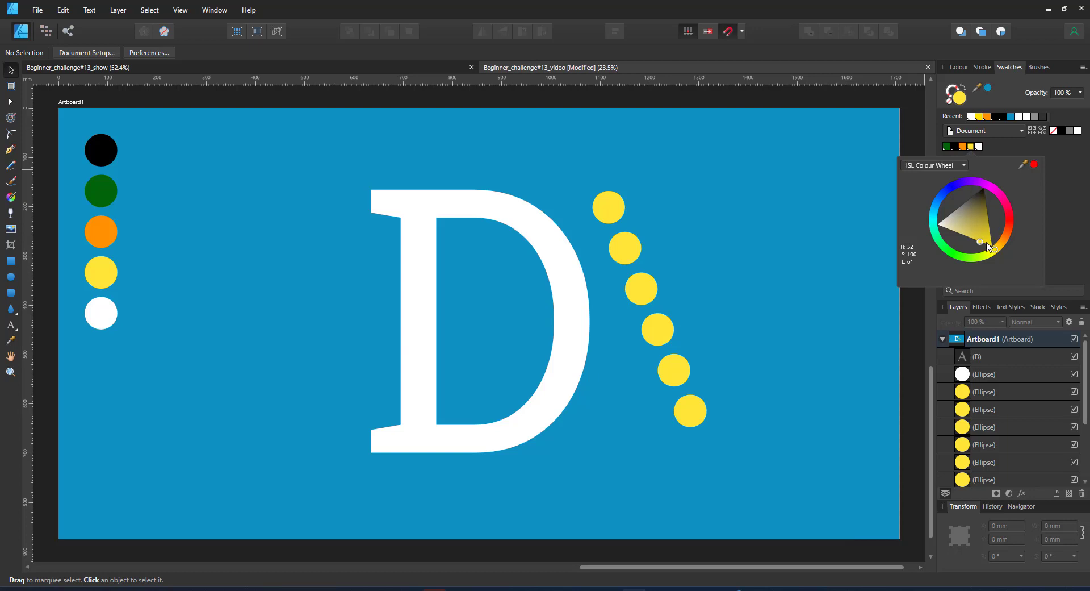
pyautogui.moveTo(988, 246); pyautogui.dragTo(996, 254)
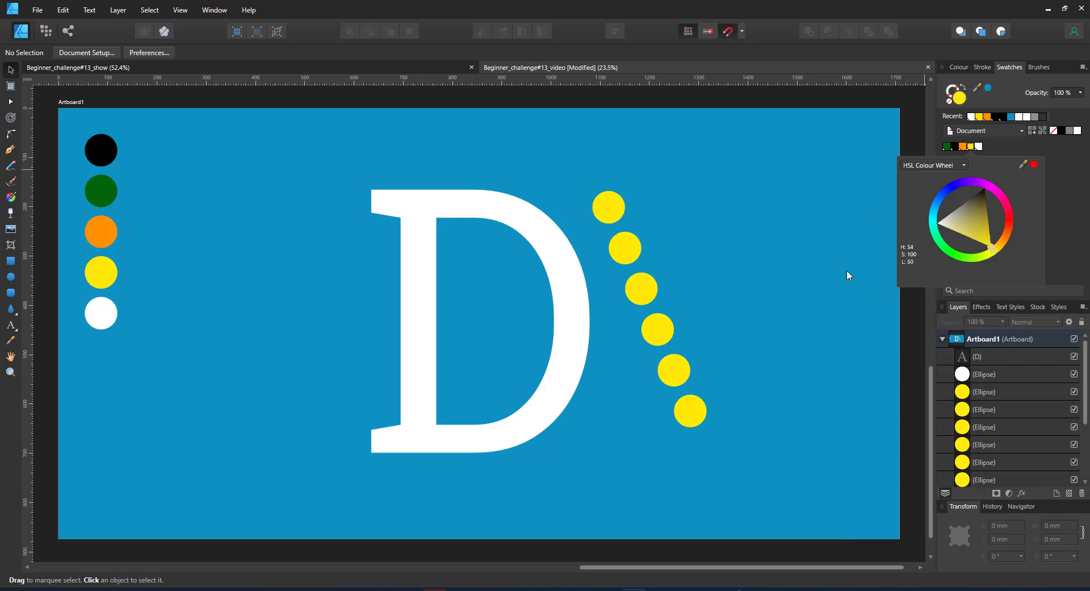
# Delete the upper four yellow circles of the diagonal row
pyautogui.click(608, 205)
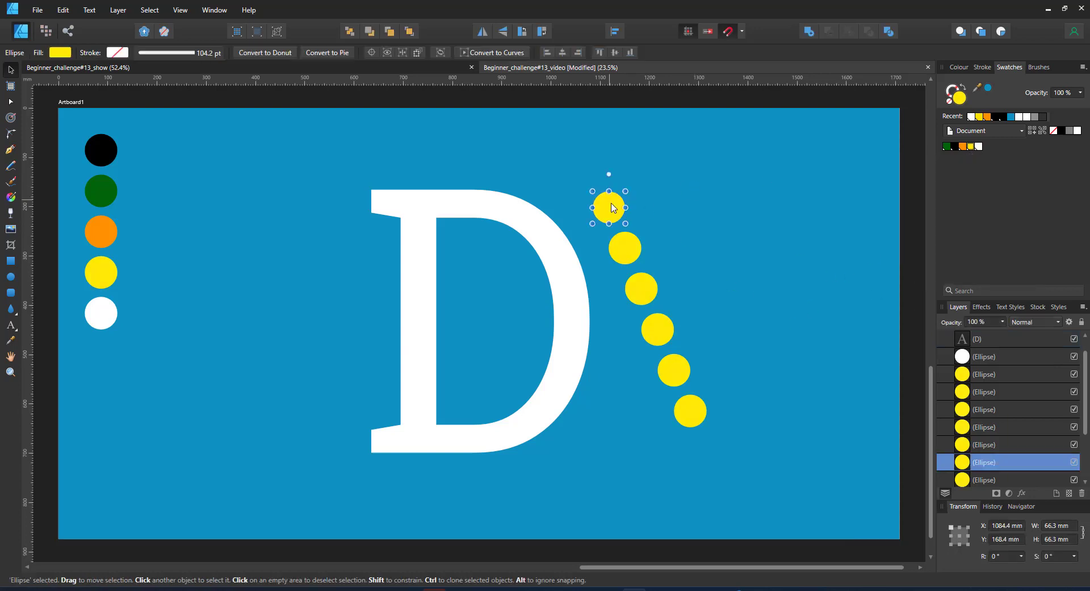
pyautogui.press('Delete')
pyautogui.press('Delete')
pyautogui.click(646, 287)
pyautogui.press('Delete')
pyautogui.press('Delete')
# Enlarge the upper remaining yellow circle and place it just beside the D's curve as the duck's head
pyautogui.moveTo(676, 369); pyautogui.dragTo(720, 155)
pyautogui.doubleClick(657, 228)
pyautogui.moveTo(658, 211); pyautogui.dragTo(650, 235)
pyautogui.moveTo(737, 187); pyautogui.dragTo(691, 229)
# Enlarge the other yellow circle to about 165.5 mm and place it below the head as the duck's body
pyautogui.click(690, 410)
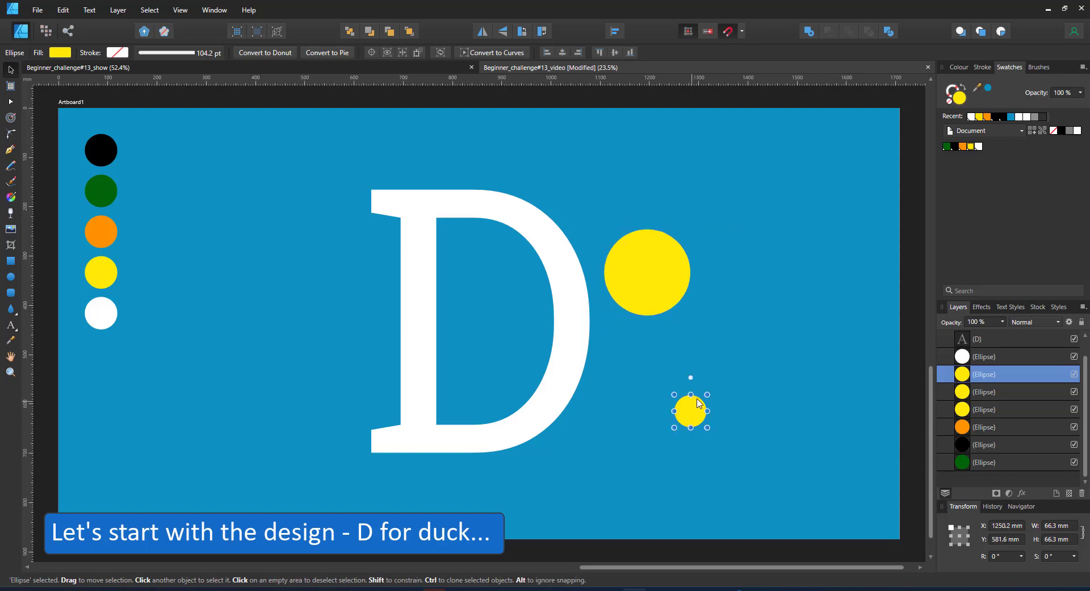
pyautogui.moveTo(708, 392); pyautogui.dragTo(719, 351)
pyautogui.moveTo(717, 410); pyautogui.dragTo(707, 347)
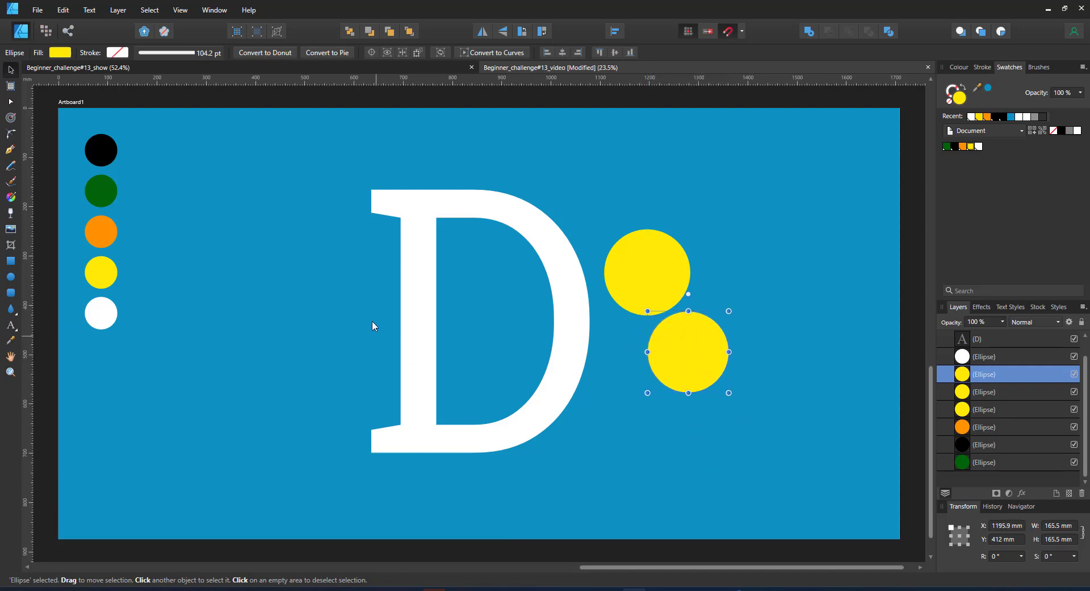
# Draw a yellow teardrop about 113 by 166 mm, rotate it about -39°, and place it on the body as a tail feather
pyautogui.click(11, 307)
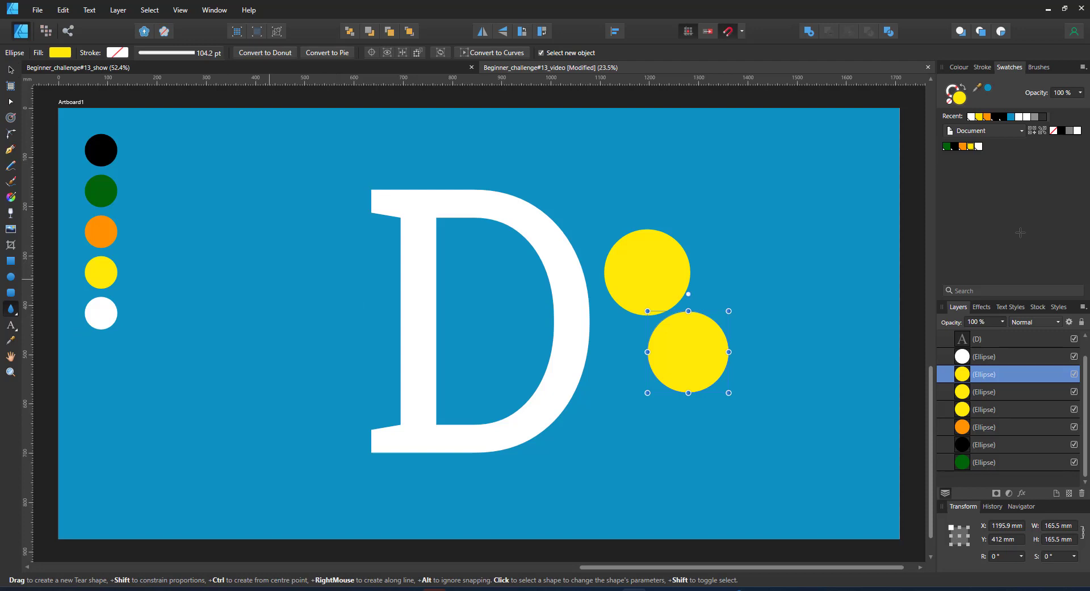
pyautogui.moveTo(730, 230); pyautogui.dragTo(785, 311)
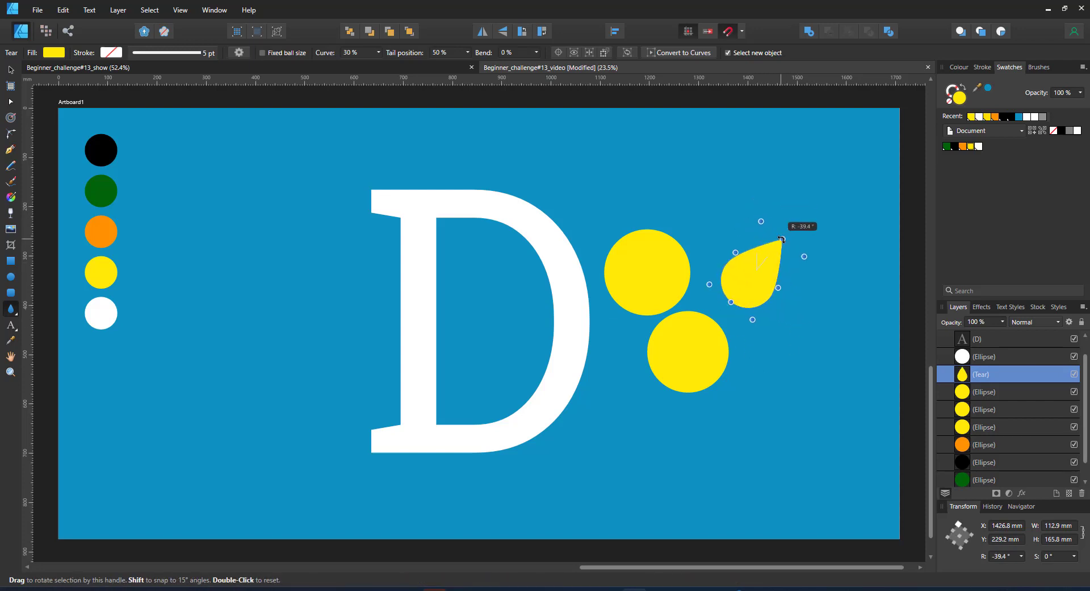
pyautogui.press('v')
pyautogui.moveTo(763, 265)
pyautogui.mouseDown()
pyautogui.moveTo(741, 320)
pyautogui.moveTo(768, 301)
pyautogui.moveTo(764, 313)
pyautogui.moveTo(784, 318)
pyautogui.moveTo(733, 348)
pyautogui.mouseUp()
# Duplicate the tail teardrop twice, fanning the copies over the body, and fill the last one with orange as a wing
pyautogui.hotkey('ctrl', 'j')
pyautogui.hotkey('ctrl', 'j')
pyautogui.click(963, 146)
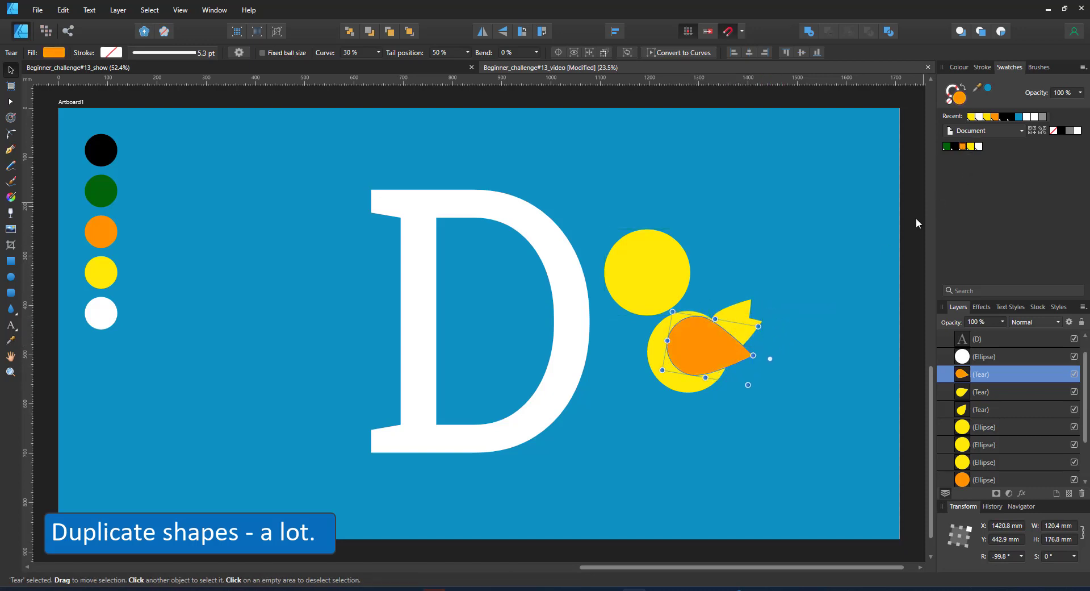
# Duplicate the orange teardrop, rotate it to about 103°, and shrink it on the head as a beak pointing at the D
pyautogui.hotkey('ctrl', 'j')
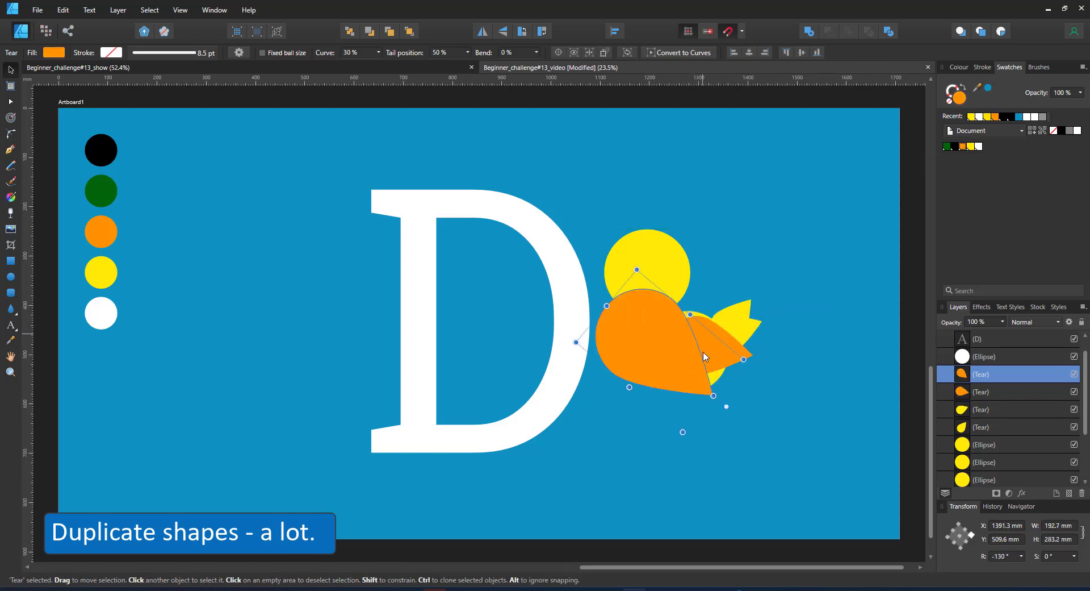
pyautogui.moveTo(753, 361); pyautogui.dragTo(657, 317)
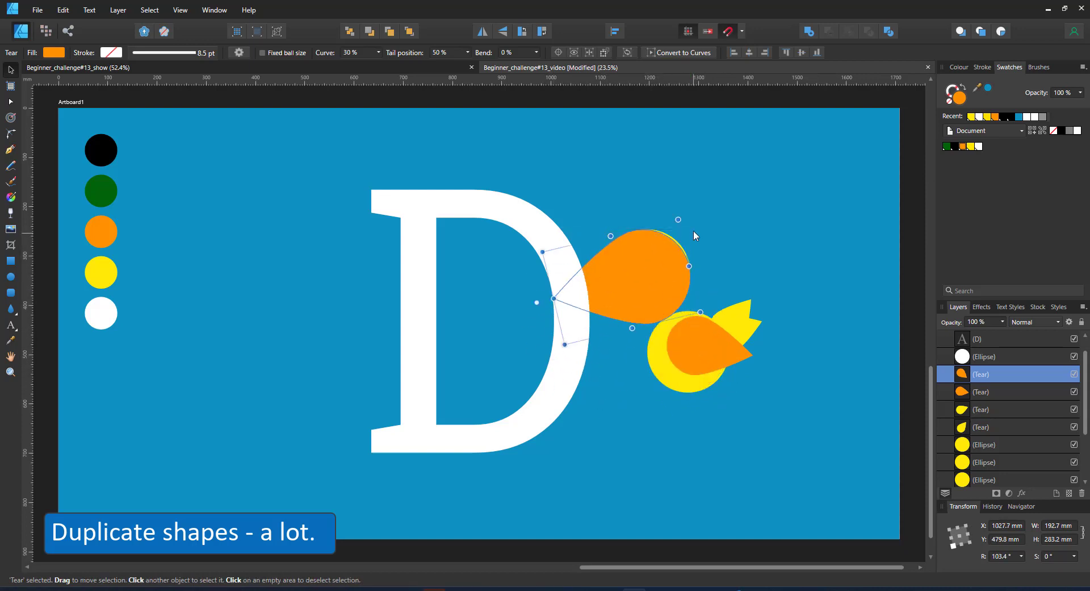
pyautogui.moveTo(680, 222); pyautogui.dragTo(634, 291)
# Duplicate the orange wing, fill the copy with yellow, and shrink it so an orange edge shows beneath
pyautogui.click(705, 346)
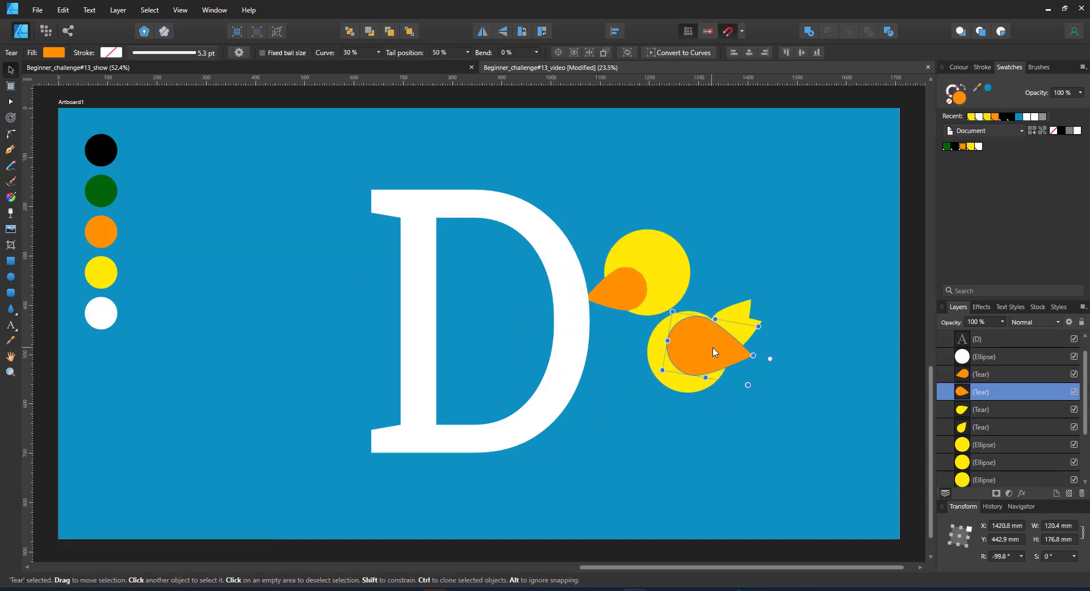
pyautogui.click(971, 146)
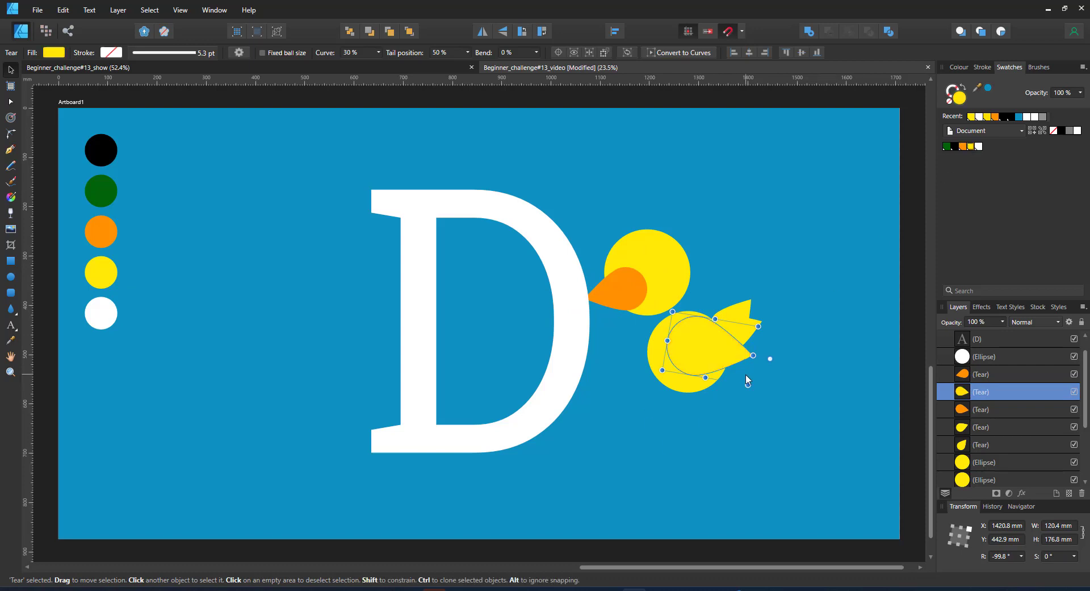
pyautogui.moveTo(748, 384); pyautogui.dragTo(739, 375)
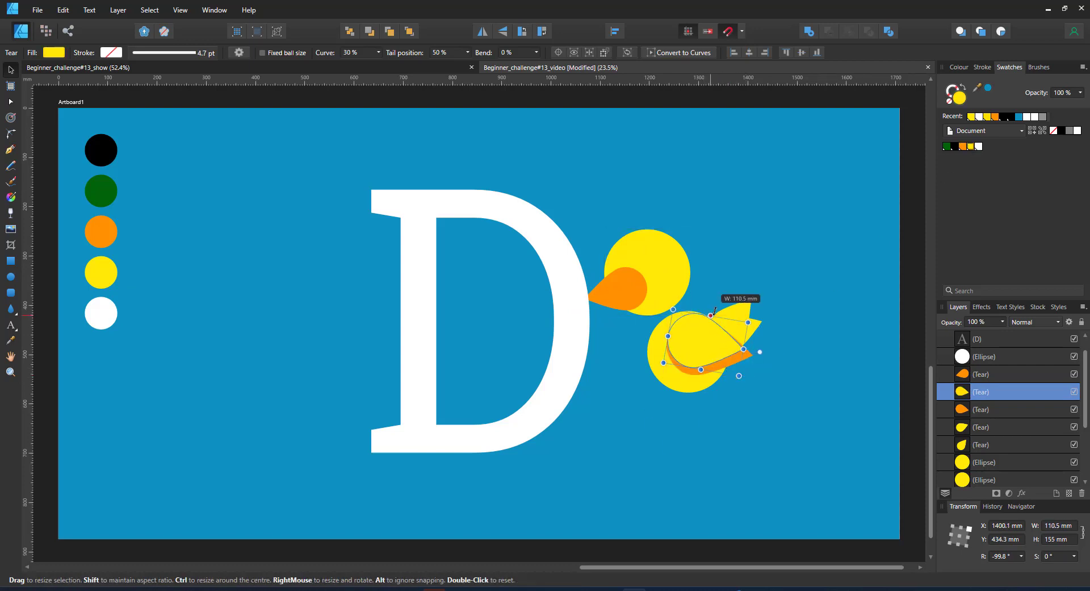
pyautogui.moveTo(715, 310); pyautogui.dragTo(715, 308)
# Duplicate the body circle and enlarge the rear circle to 180 mm in orange as the body's shadow
pyautogui.click(687, 390)
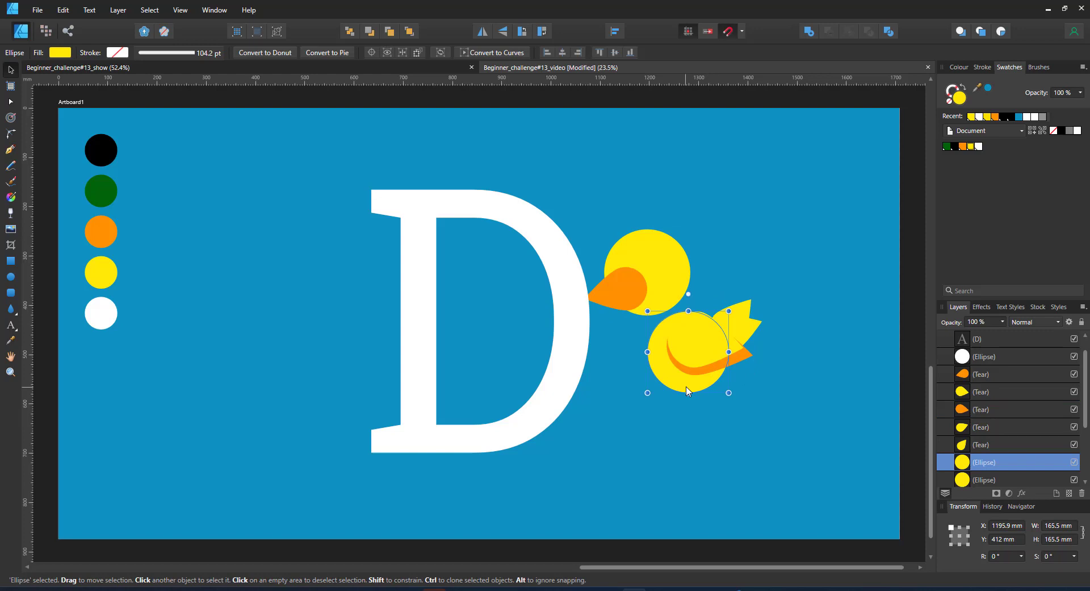
pyautogui.hotkey('ctrl', 'j')
pyautogui.moveTo(729, 393)
pyautogui.mouseDown()
pyautogui.moveTo(717, 379)
pyautogui.moveTo(736, 399)
pyautogui.mouseUp()
pyautogui.click(713, 384)
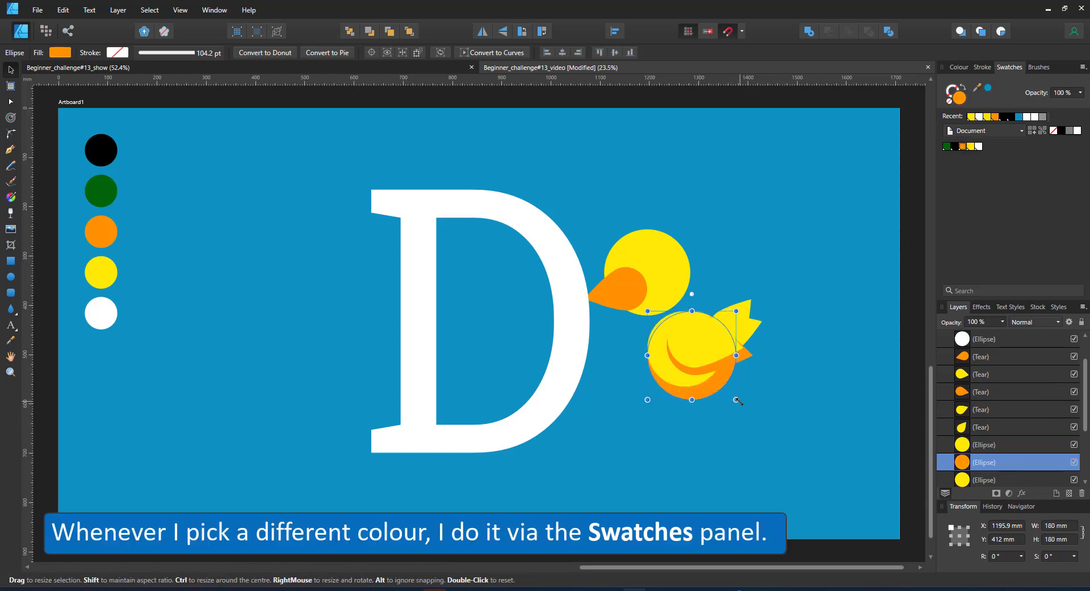
# Move and enlarge the head circle to about 220 mm, and reposition the beak on its lower part
pyautogui.moveTo(668, 259); pyautogui.dragTo(717, 202)
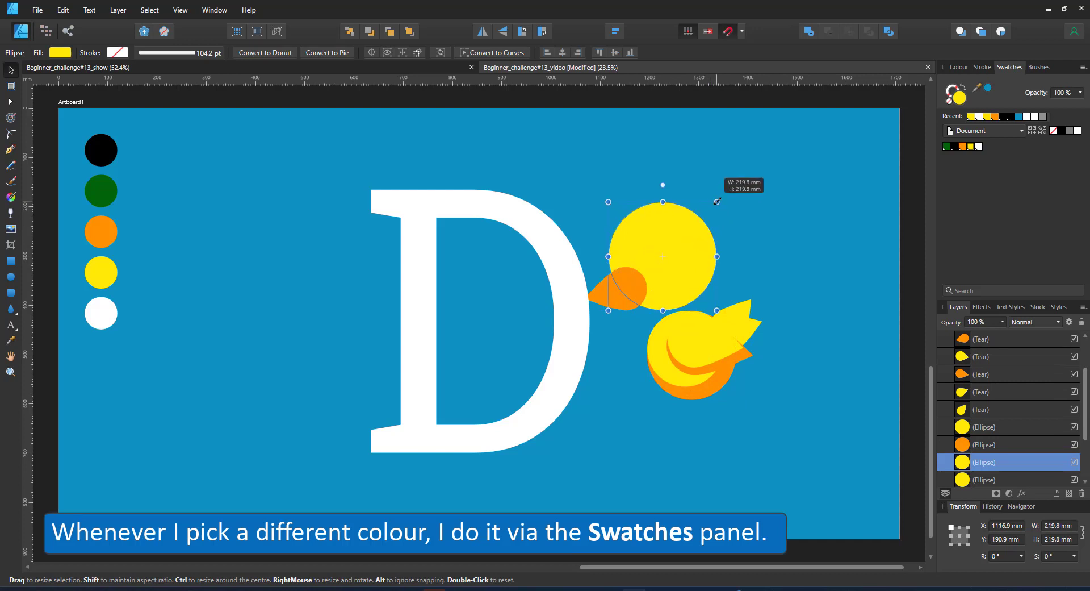
pyautogui.click(641, 282)
pyautogui.moveTo(642, 281)
pyautogui.mouseDown()
pyautogui.moveTo(644, 268)
pyautogui.moveTo(660, 275)
pyautogui.mouseUp()
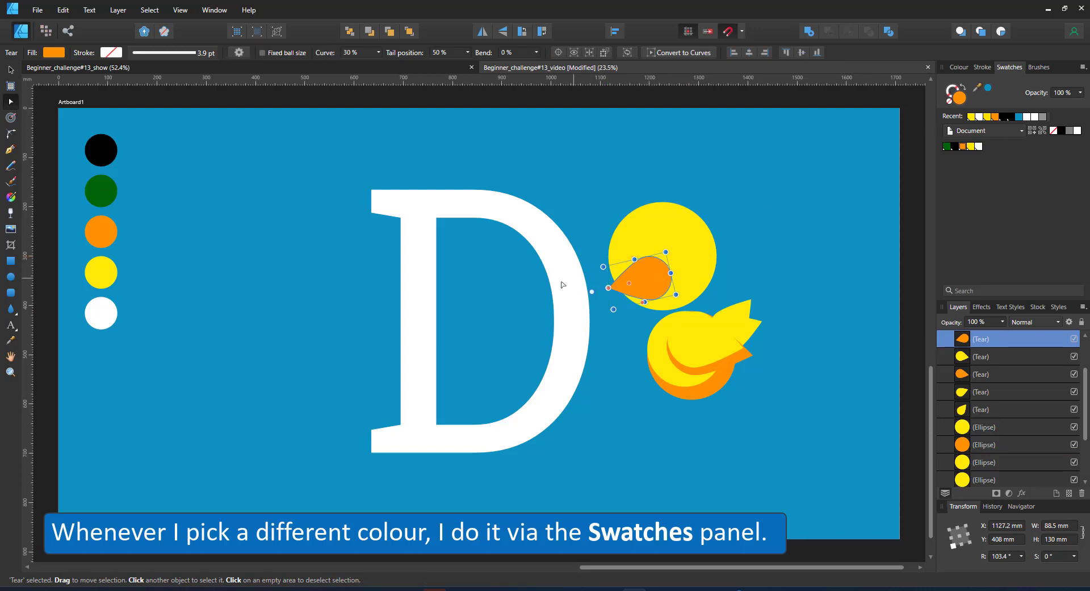
# Duplicate the head circle, shrink the copy above the beak, and fill it with black as an eye
pyautogui.click(676, 251)
pyautogui.hotkey('ctrl', 'j')
pyautogui.moveTo(717, 201); pyautogui.dragTo(634, 254)
pyautogui.click(956, 146)
# Add a small circle about 18 mm wide in the upper part of the eye and fill it with white as a highlight
pyautogui.moveTo(647, 240); pyautogui.dragTo(640, 249)
pyautogui.hotkey('ctrl', 'z')
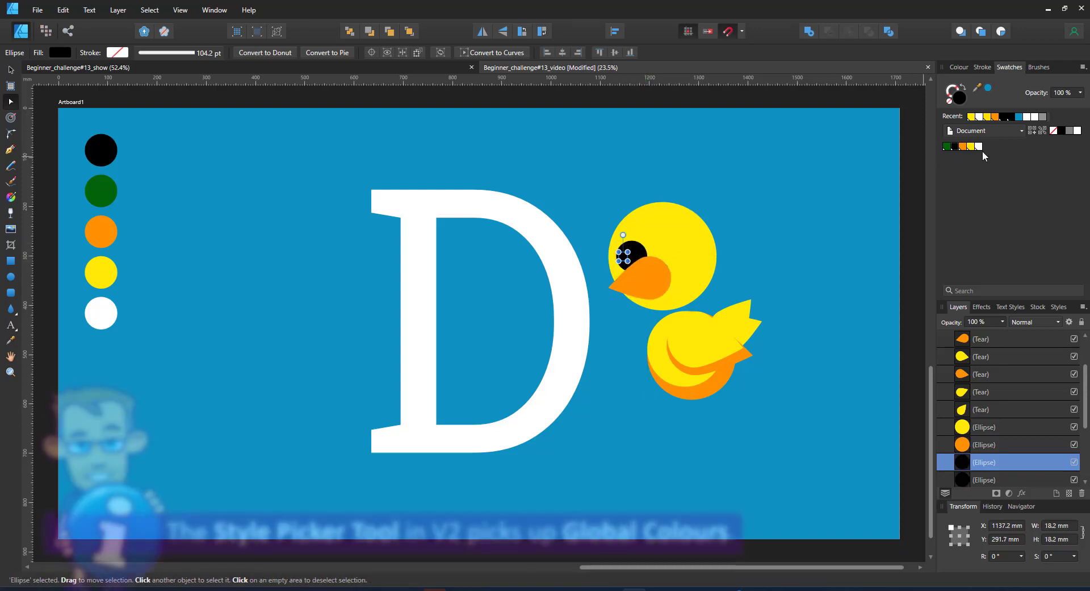
pyautogui.click(979, 147)
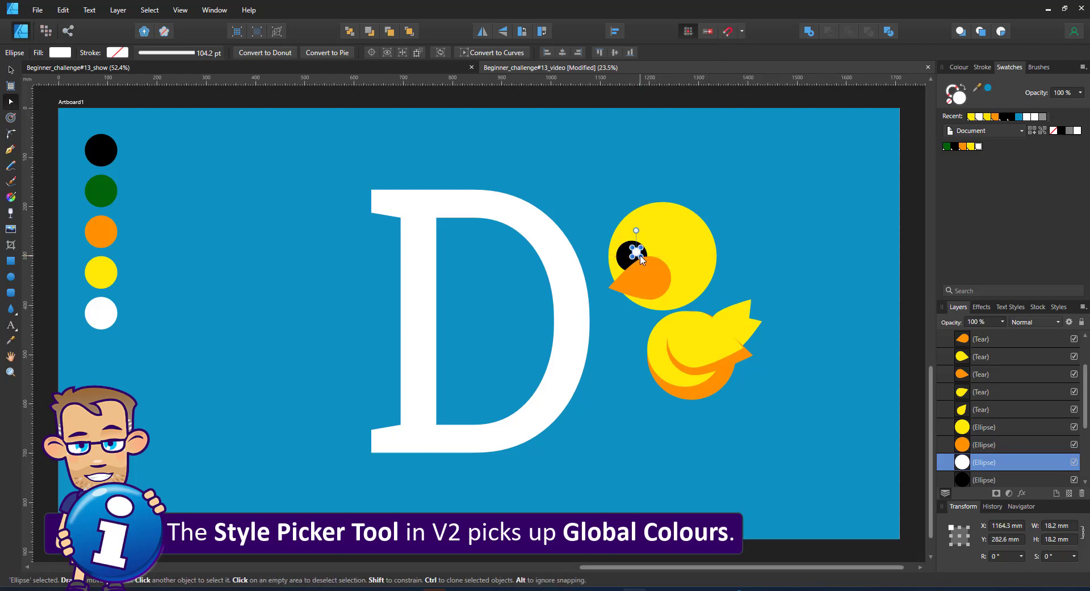
# Scale the eye with its highlight to about 59.7 mm and copy both horizontally to the other side of the beak
pyautogui.keyDown('shift'); pyautogui.click(626, 259); pyautogui.keyUp('shift')
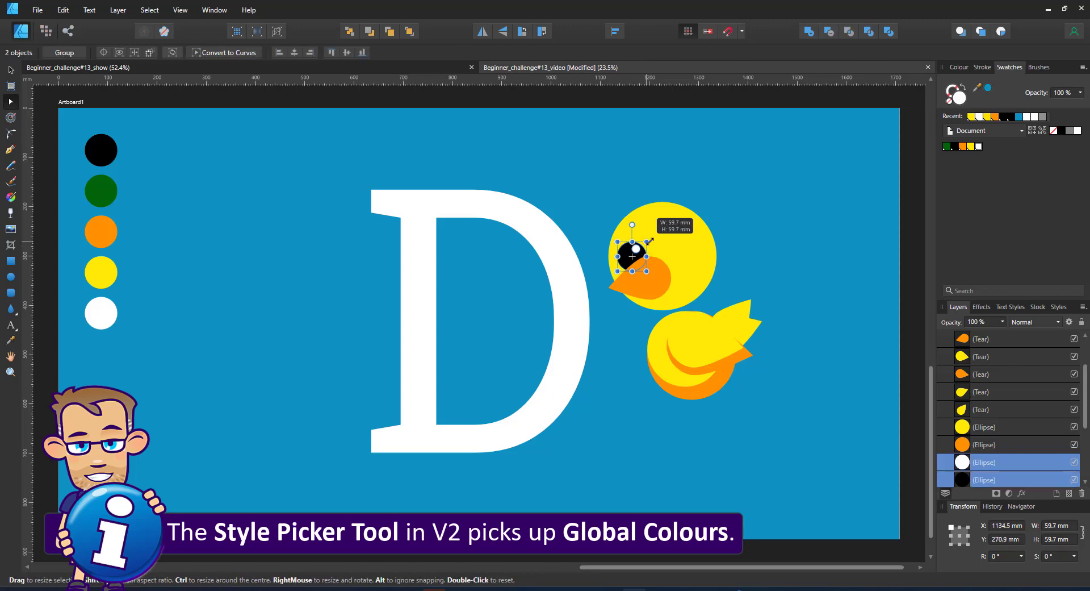
pyautogui.keyDown('ctrl'); pyautogui.moveTo(630, 253); pyautogui.dragTo(678, 253); pyautogui.keyUp('ctrl')
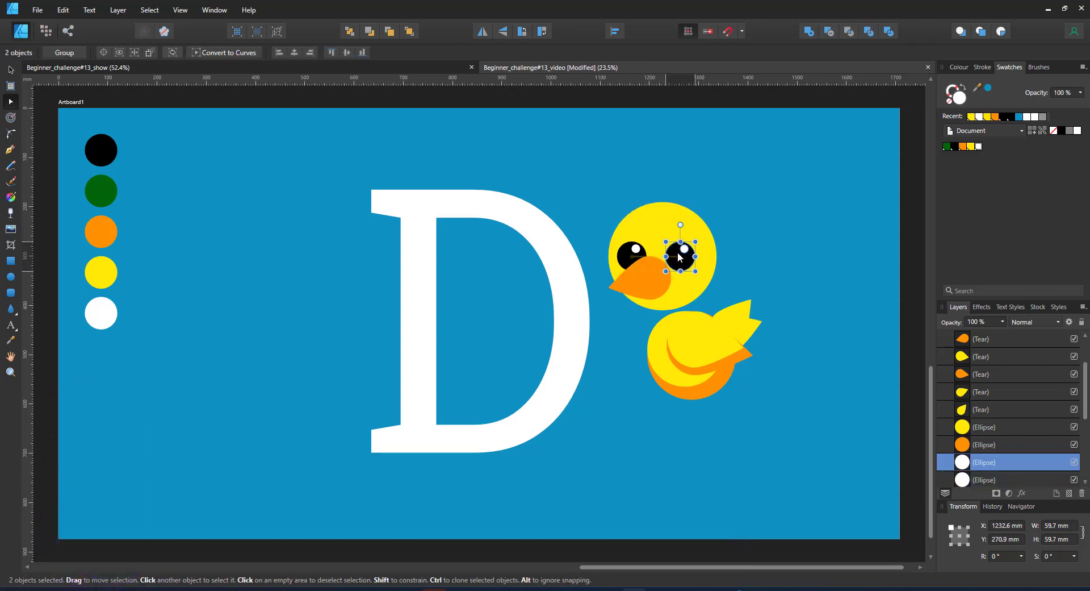
# Make two rotated copies of a tail feather and place them on top of the head as a tuft
pyautogui.click(754, 319)
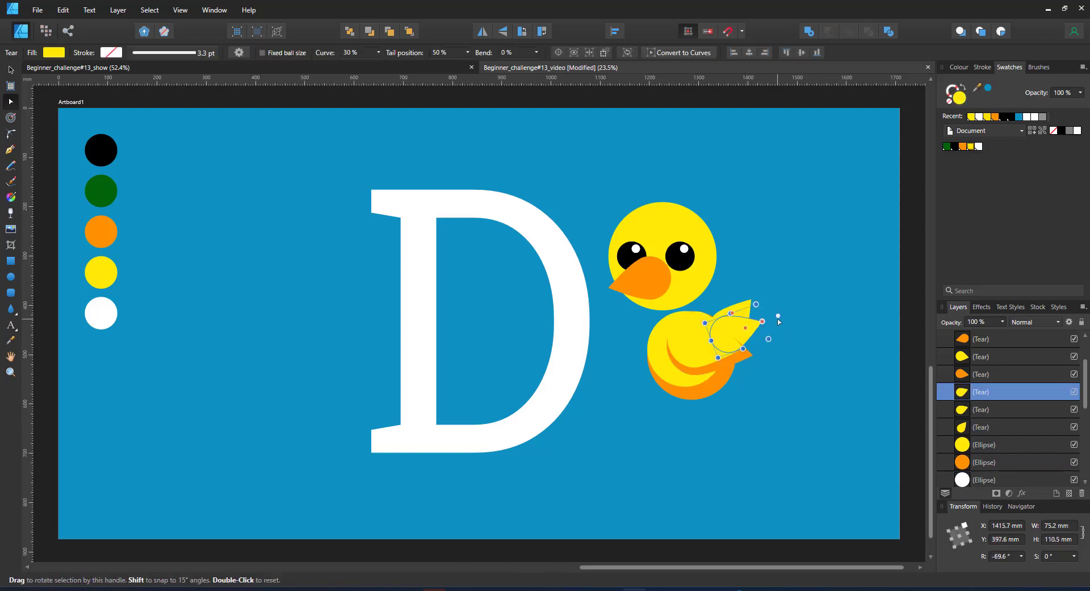
pyautogui.moveTo(778, 317); pyautogui.dragTo(744, 268)
pyautogui.moveTo(727, 315); pyautogui.dragTo(661, 188)
pyautogui.hotkey('ctrl', 'j')
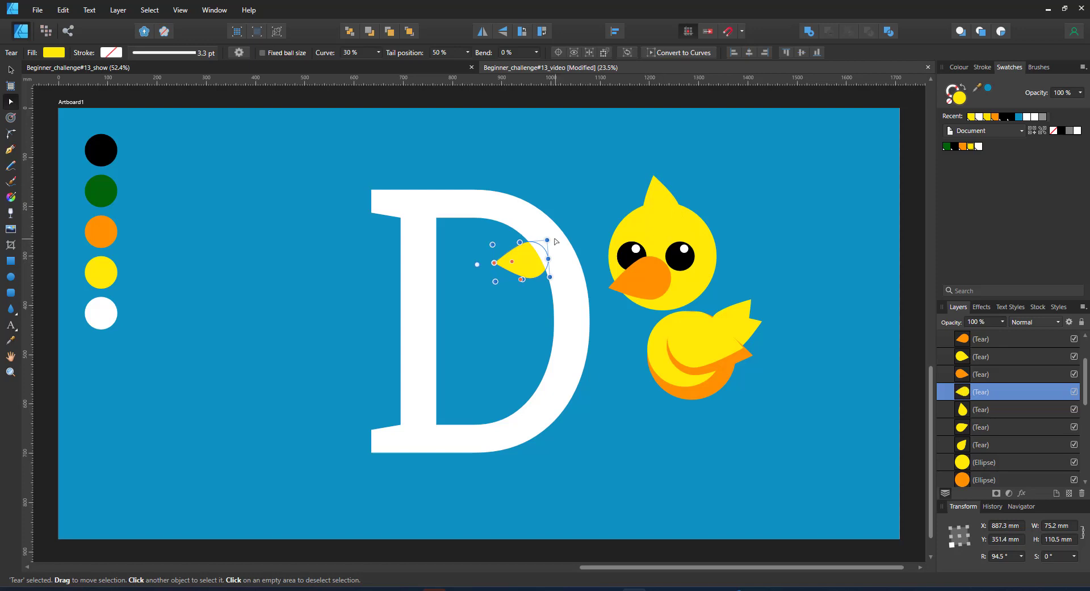
pyautogui.moveTo(555, 242); pyautogui.dragTo(557, 265)
pyautogui.moveTo(530, 267); pyautogui.dragTo(653, 215)
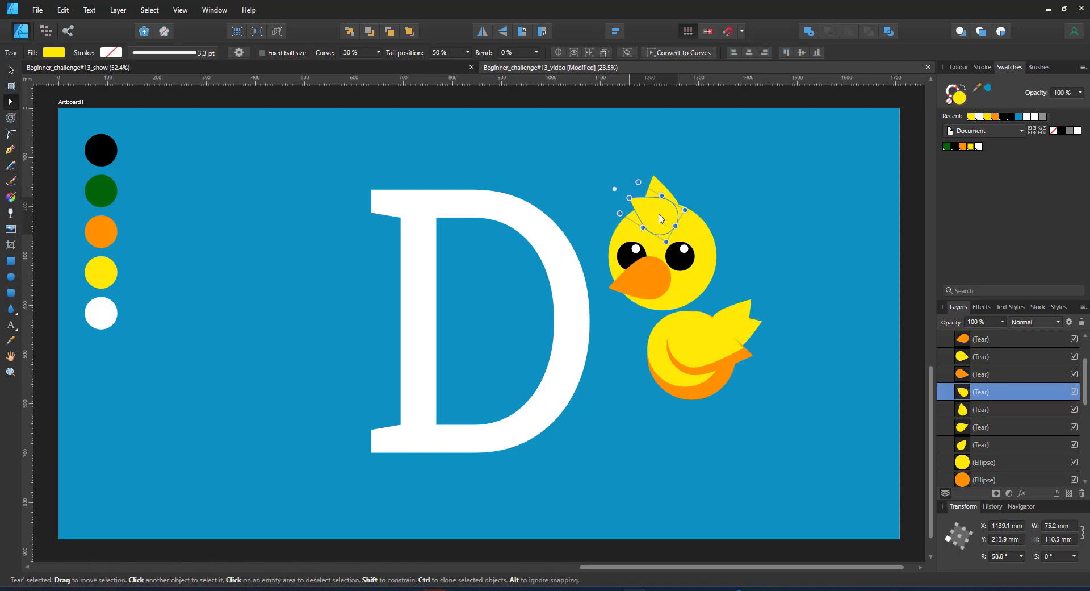
# Duplicate a tuft feather twice, rotating and placing the copies at the head's lower right edge as cheek feathers
pyautogui.click(707, 256)
pyautogui.click(743, 353)
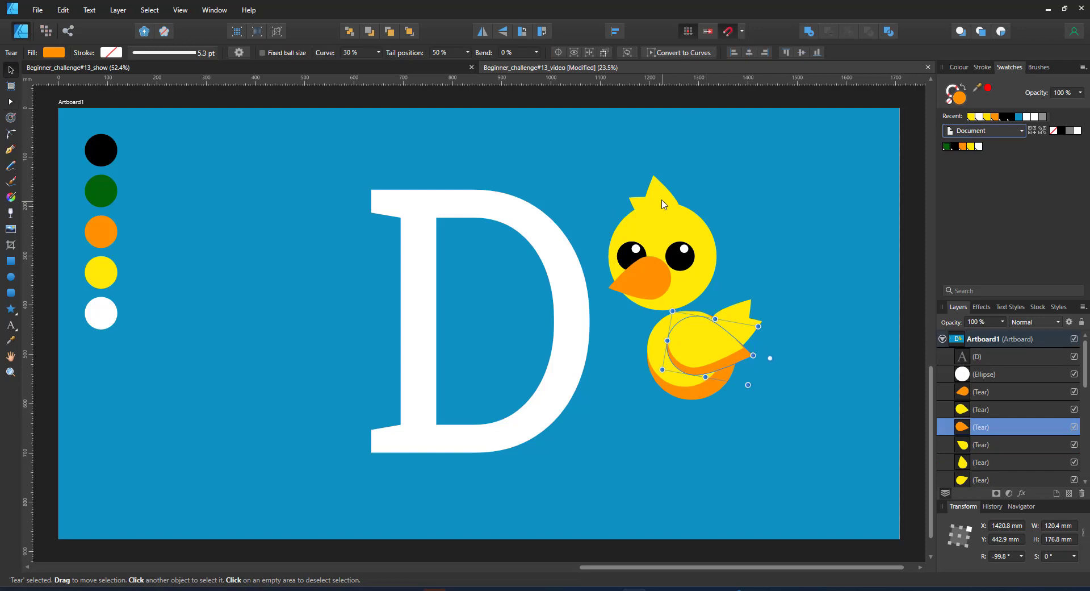
pyautogui.click(664, 203)
pyautogui.hotkey('ctrl', 'j')
pyautogui.moveTo(651, 160); pyautogui.dragTo(705, 221)
pyautogui.moveTo(667, 204); pyautogui.dragTo(746, 264)
pyautogui.hotkey('ctrl', 'j')
pyautogui.moveTo(724, 274); pyautogui.dragTo(697, 223)
pyautogui.moveTo(714, 247); pyautogui.dragTo(744, 205)
# Place a yellow teardrop between head and body as a neck, and send the two cheek feathers to the back
pyautogui.moveTo(705, 269); pyautogui.dragTo(663, 340)
pyautogui.click(704, 283)
pyautogui.keyDown('shift'); pyautogui.click(708, 297); pyautogui.keyUp('shift')
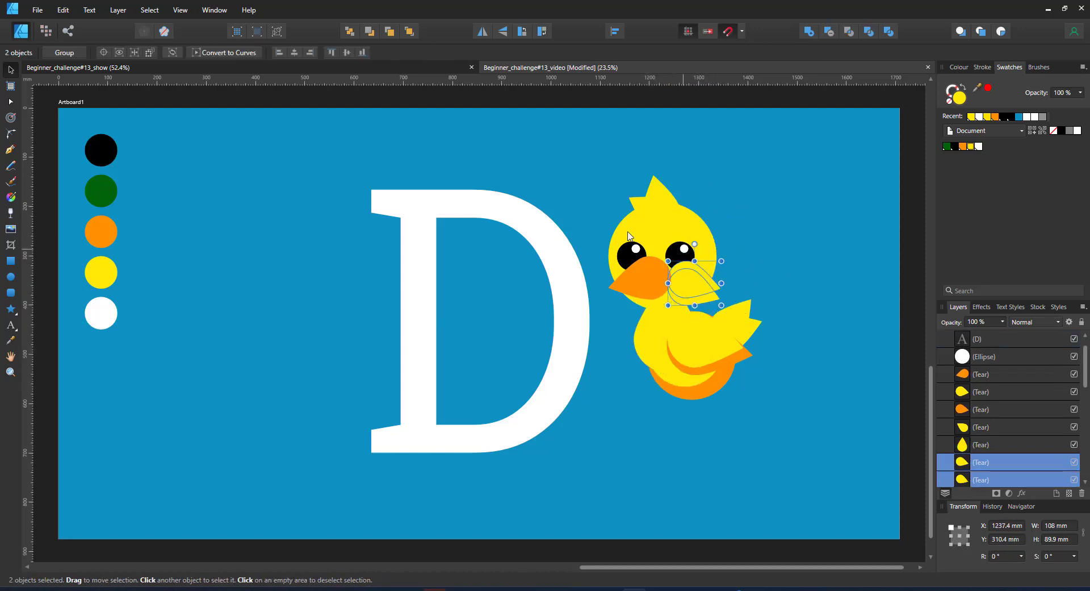
pyautogui.hotkey('ctrl', 'shift', '[')
# Enlarge the neck teardrop to about 155.4 × 228.3 mm, lower it onto the body, and send it to the back
pyautogui.click(536, 558)
pyautogui.click(652, 341)
pyautogui.moveTo(701, 276); pyautogui.dragTo(707, 268)
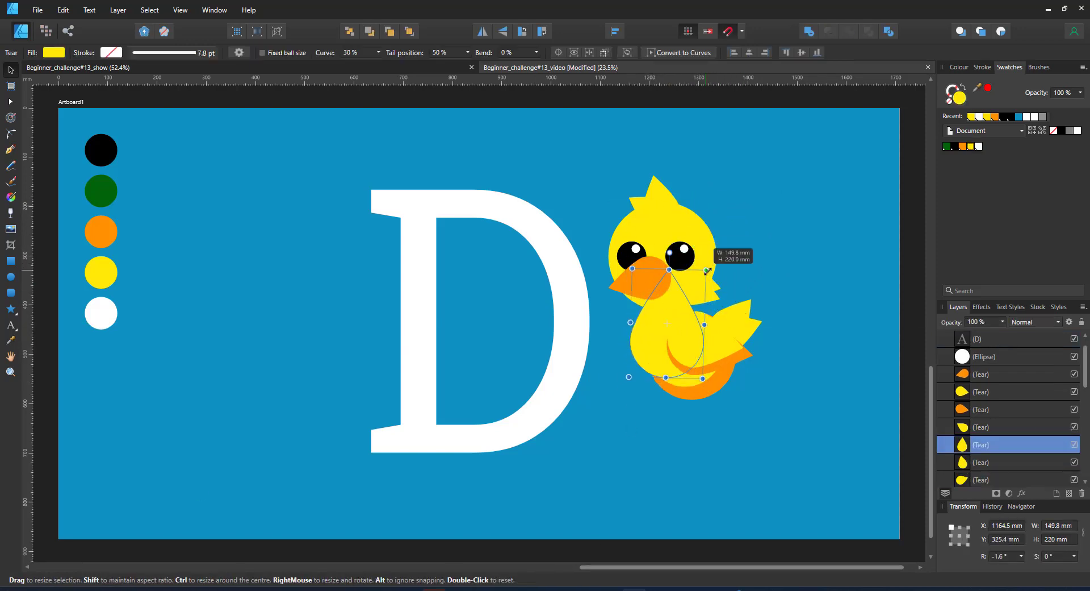
pyautogui.hotkey('ctrl', 'shift', '[')
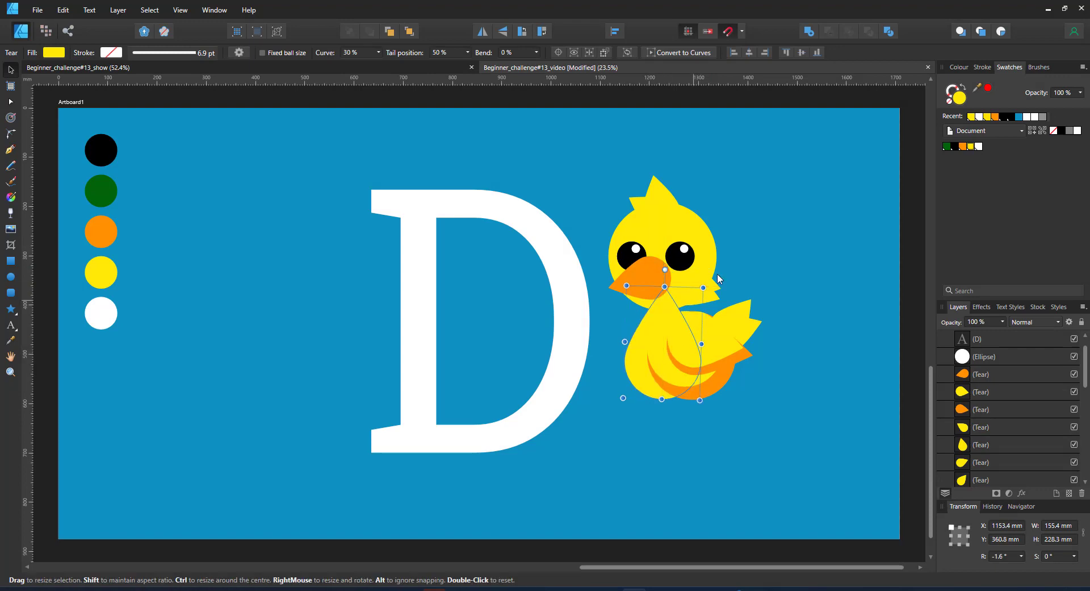
# Widen the two body ellipses together to about 238.7 mm and shift the wing and tail outward
pyautogui.moveTo(764, 296); pyautogui.dragTo(673, 379)
pyautogui.moveTo(738, 355); pyautogui.dragTo(765, 355)
pyautogui.click(710, 392)
pyautogui.keyDown('shift'); pyautogui.click(685, 386); pyautogui.keyUp('shift')
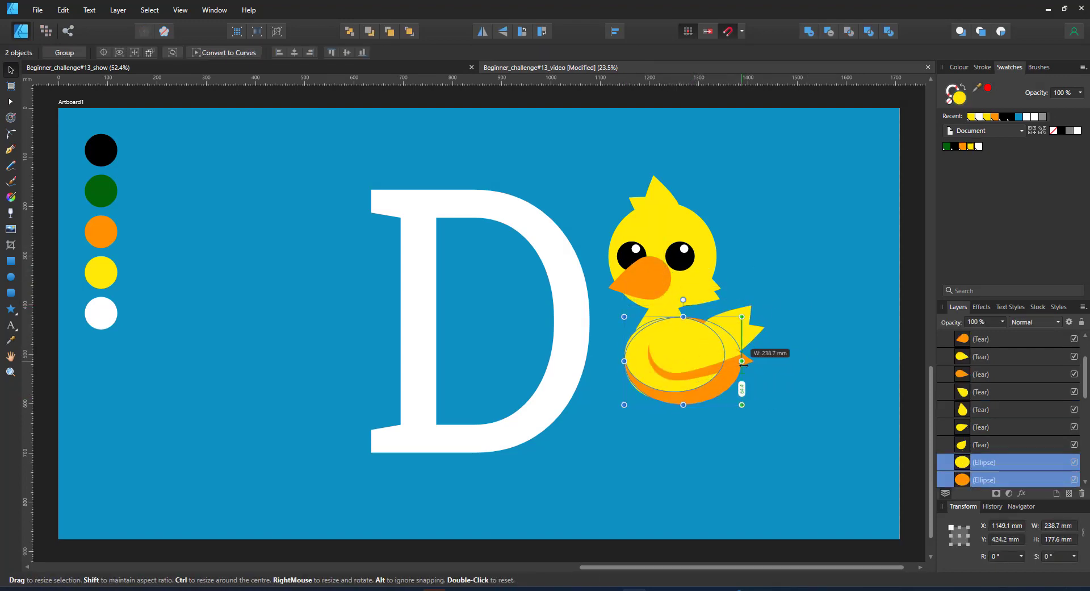
pyautogui.moveTo(764, 284); pyautogui.dragTo(628, 373)
# Widen the yellow body ellipse a little more and raise the neck teardrop slightly
pyautogui.click(645, 399)
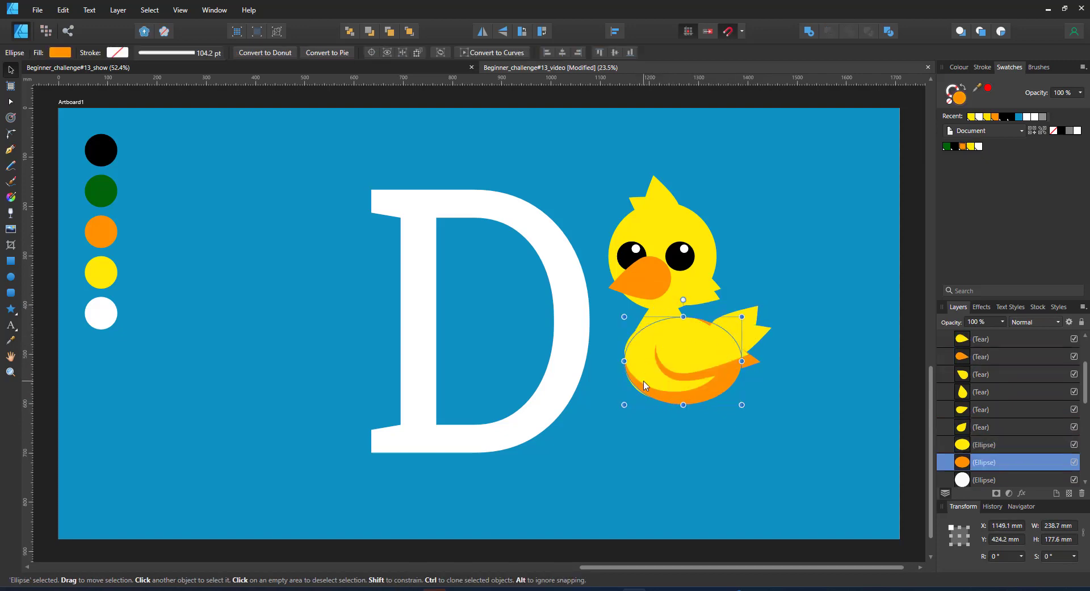
pyautogui.click(690, 385)
pyautogui.moveTo(729, 355); pyautogui.dragTo(741, 356)
pyautogui.click(653, 319)
pyautogui.moveTo(653, 319); pyautogui.dragTo(653, 313)
# Delete the orange teardrop beak, then shrink both eyes with their highlights and set them slightly lower
pyautogui.click(625, 289)
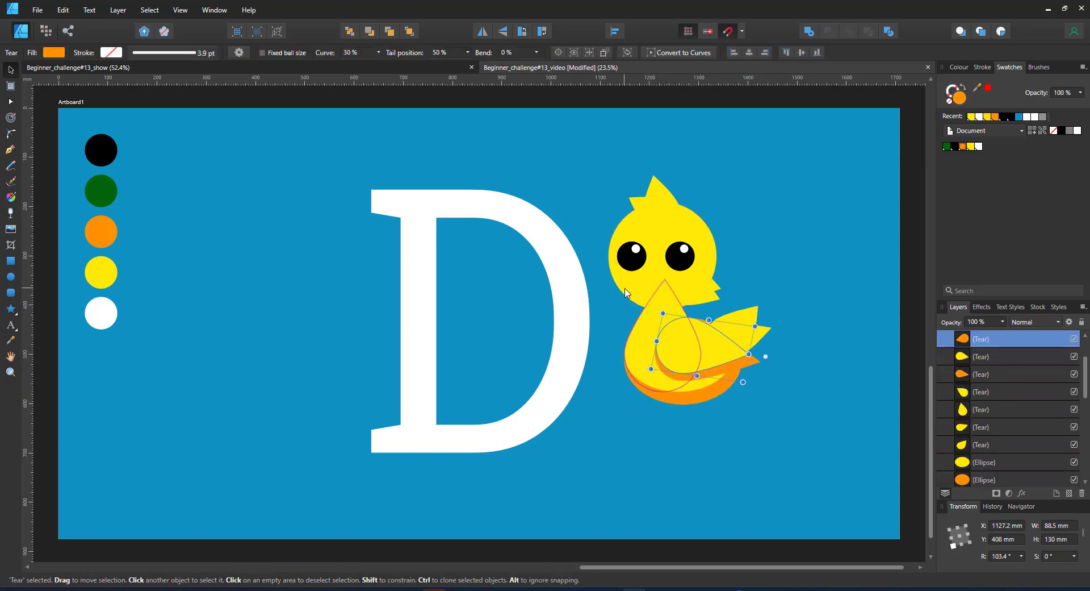
pyautogui.moveTo(726, 223); pyautogui.dragTo(597, 296)
pyautogui.click(659, 266)
pyautogui.keyDown('shift'); pyautogui.click(666, 258); pyautogui.keyUp('shift')
# Draw a rectangle across the lower face as a beak, with rounded corners, orange fill and a size of about 153.5 × 40.8 mm
pyautogui.press('m')
pyautogui.click(425, 52)
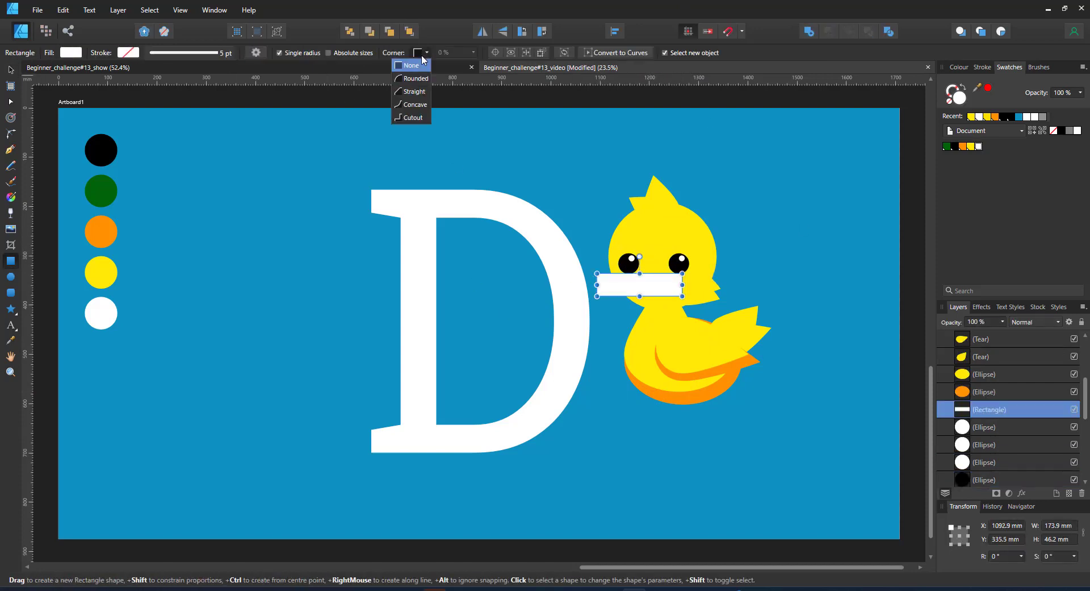
pyautogui.click(415, 78)
pyautogui.click(962, 147)
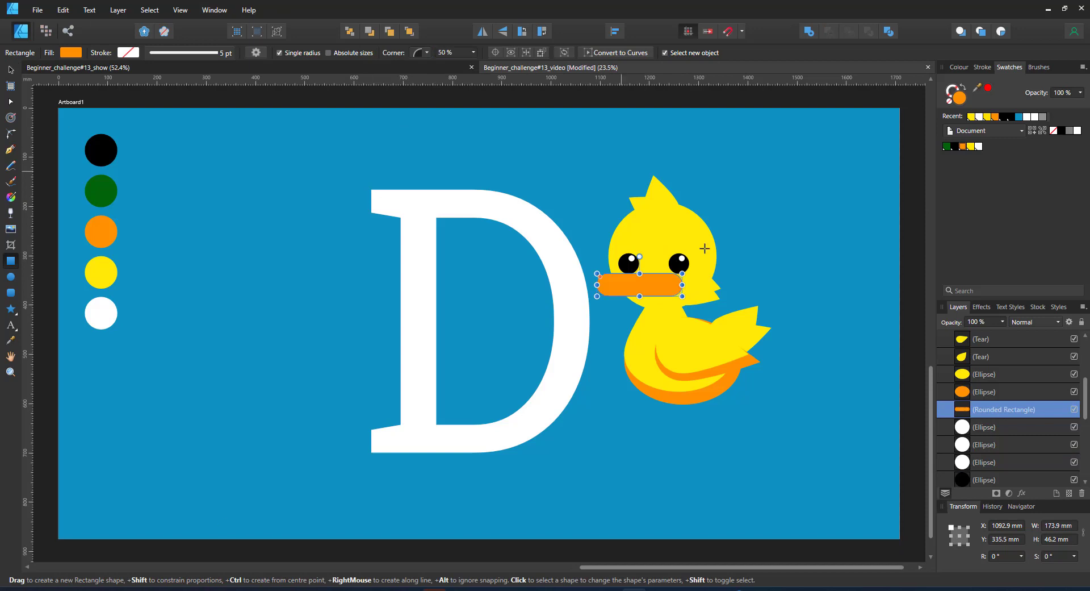
pyautogui.moveTo(682, 273); pyautogui.dragTo(673, 276)
pyautogui.press('v')
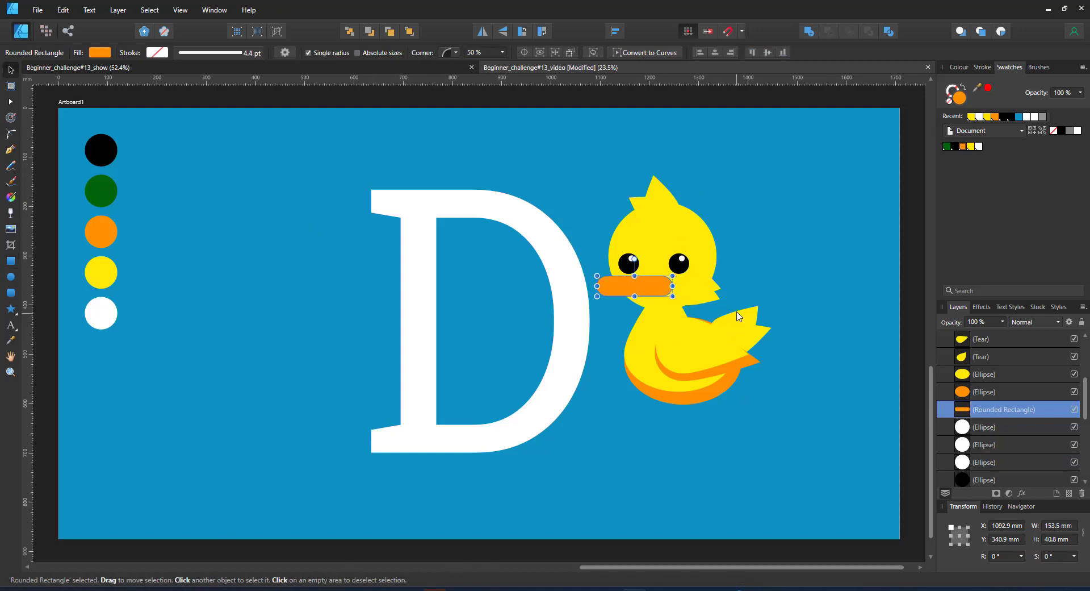
# Move the two tail feathers slightly inward and place them behind the yellow body ellipse
pyautogui.click(739, 316)
pyautogui.keyDown('shift'); pyautogui.click(750, 333); pyautogui.keyUp('shift')
pyautogui.moveTo(751, 332); pyautogui.dragTo(744, 337)
pyautogui.hotkey('ctrl', 'shift', '[')
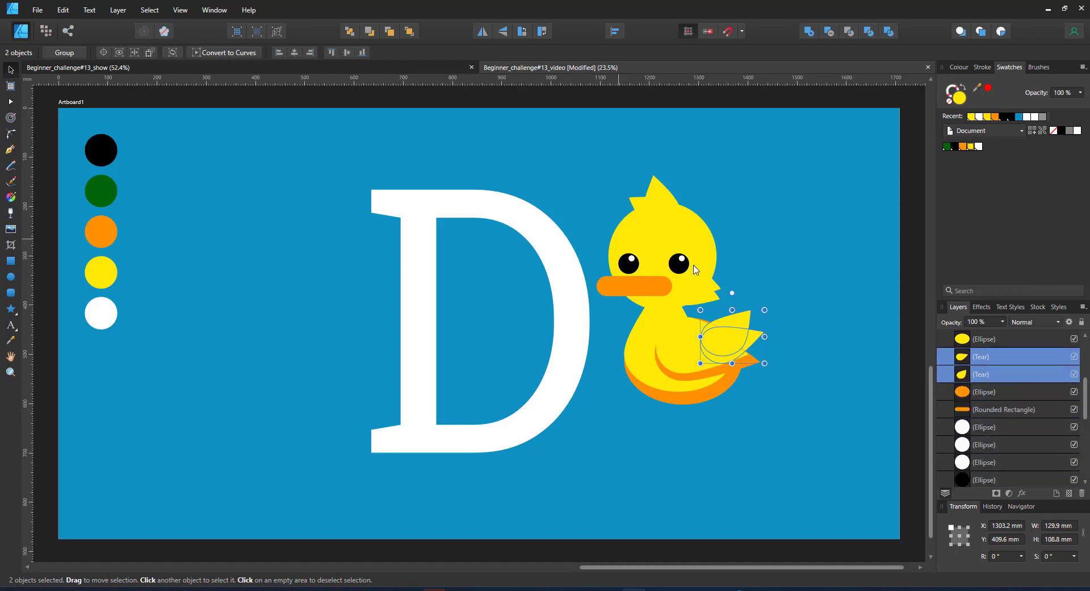
# Duplicate the two cheek feathers, flip the copies horizontally, and place them on the opposite side of the head behind the beak
pyautogui.click(733, 297)
pyautogui.click(713, 298)
pyautogui.keyDown('shift'); pyautogui.click(713, 287); pyautogui.keyUp('shift')
pyautogui.hotkey('ctrl', 'j')
pyautogui.click(482, 31)
pyautogui.moveTo(697, 291); pyautogui.dragTo(598, 299)
pyautogui.click(611, 318)
pyautogui.click(616, 289)
pyautogui.click(627, 332)
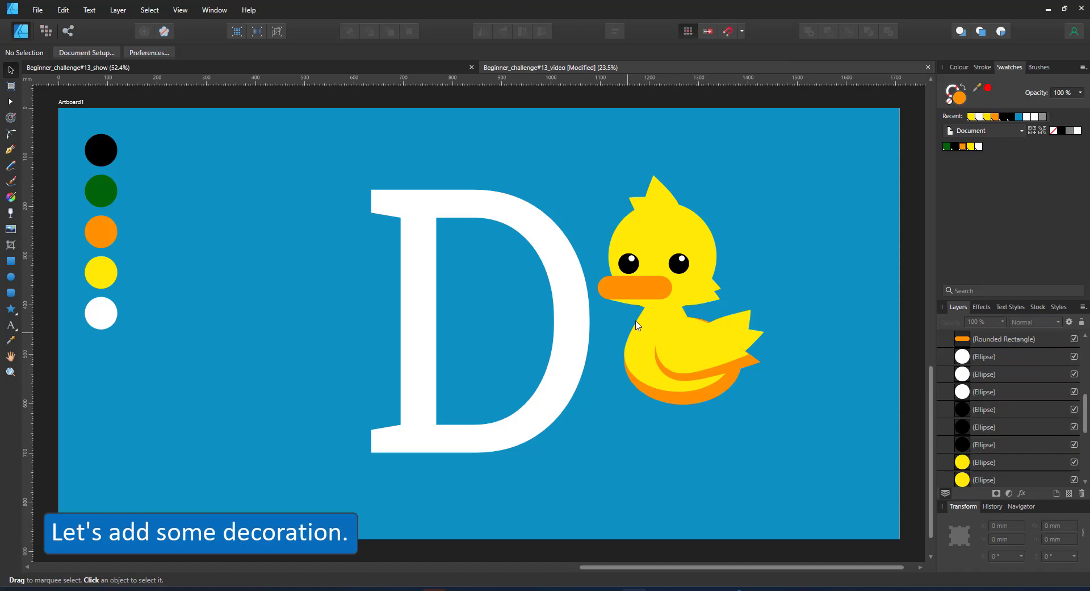
pyautogui.click(637, 321)
pyautogui.click(771, 329)
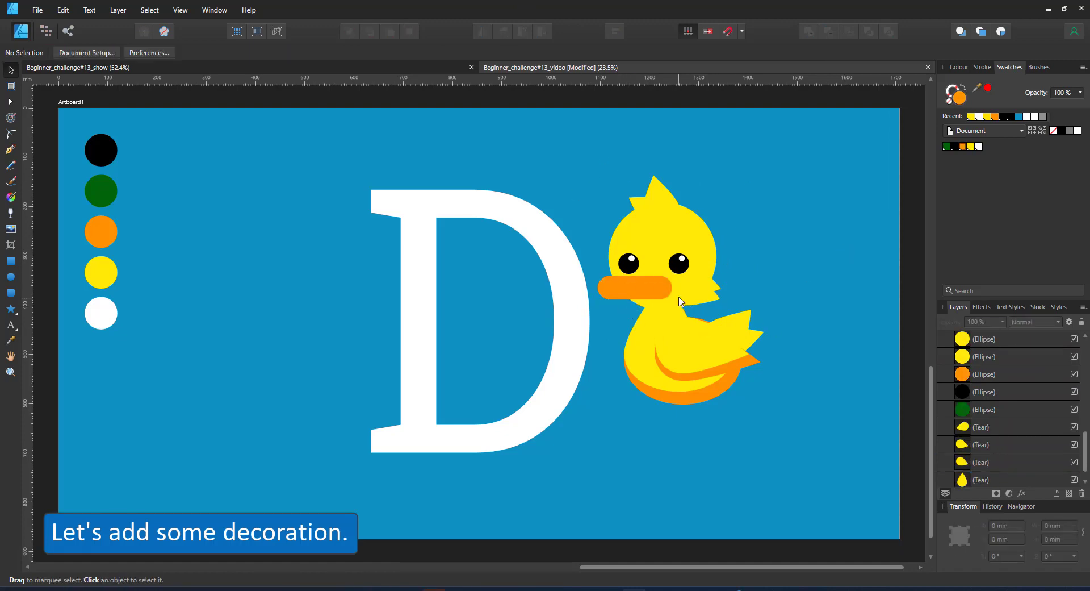
# Group all the duck's shapes and bring the group to the front
pyautogui.moveTo(558, 151); pyautogui.dragTo(794, 447)
pyautogui.hotkey('ctrl', 'g')
pyautogui.hotkey('ctrl', 'shift', ']')
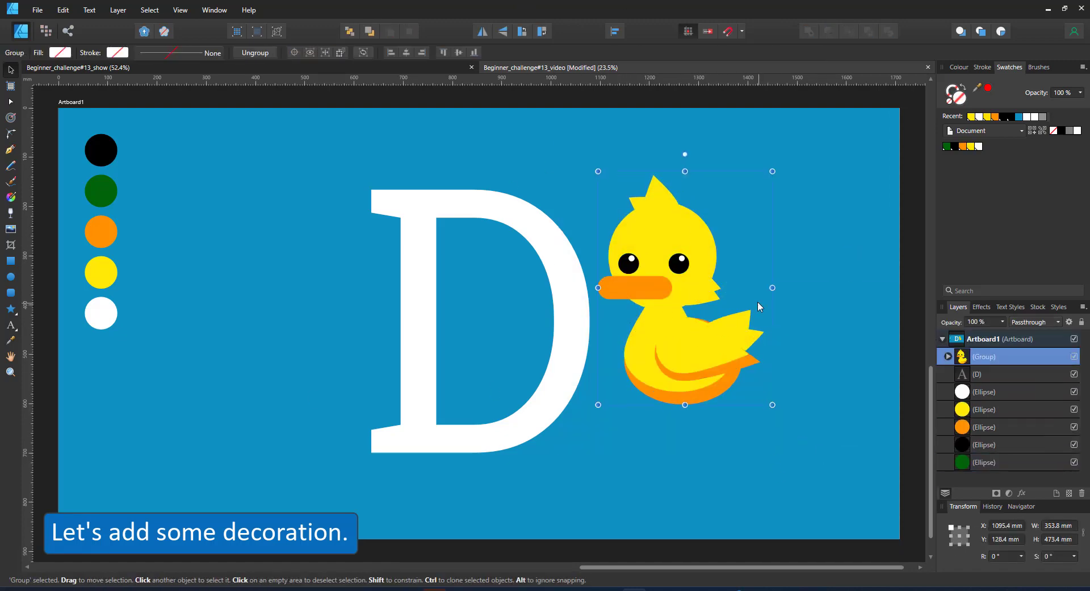
# Scale the duck group down and position it inside the letter D, overlapping its vertical stem
pyautogui.moveTo(758, 301); pyautogui.dragTo(536, 310)
pyautogui.moveTo(553, 178); pyautogui.dragTo(500, 249)
pyautogui.moveTo(459, 345); pyautogui.dragTo(501, 349)
pyautogui.moveTo(542, 254); pyautogui.dragTo(534, 265)
pyautogui.moveTo(471, 369); pyautogui.dragTo(467, 358)
# Fill the letter D with dark green and draw a circle about 163.7 mm wide in the same green to its upper right
pyautogui.click(575, 273)
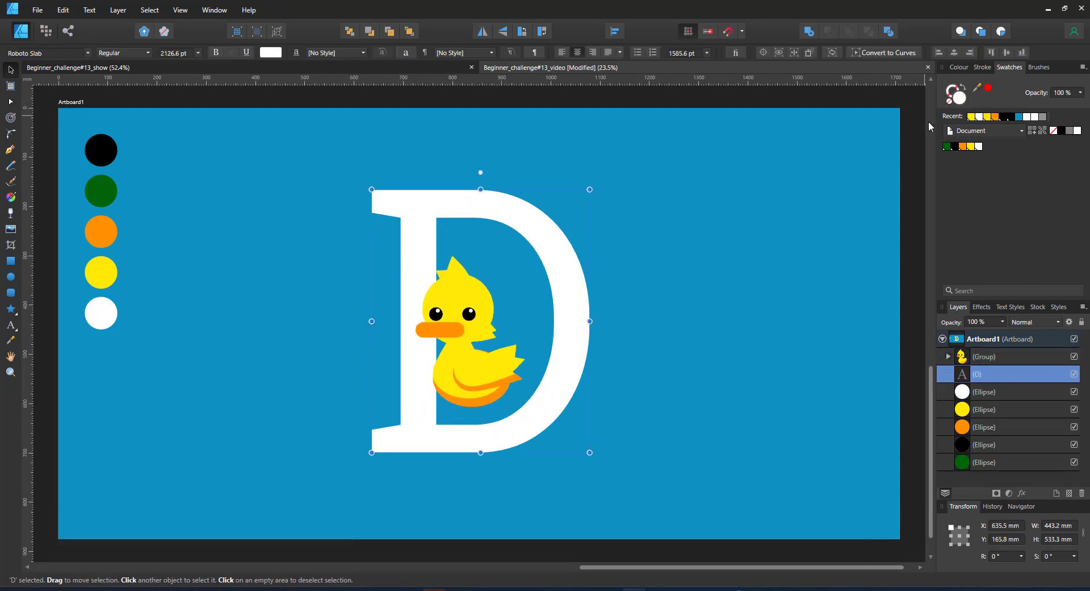
pyautogui.click(946, 146)
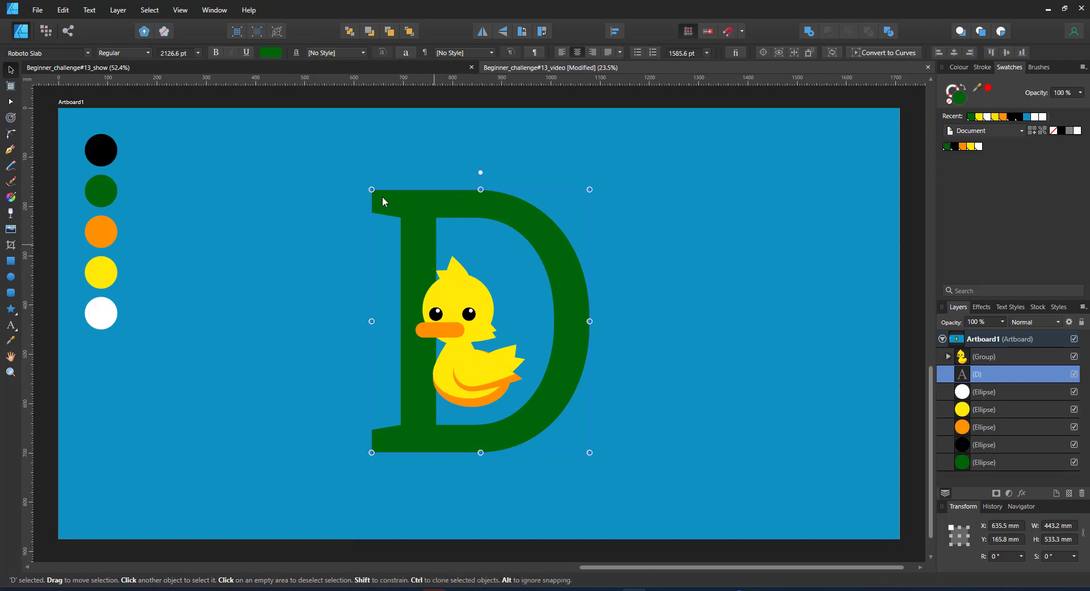
pyautogui.click(10, 277)
pyautogui.moveTo(642, 157); pyautogui.dragTo(723, 238)
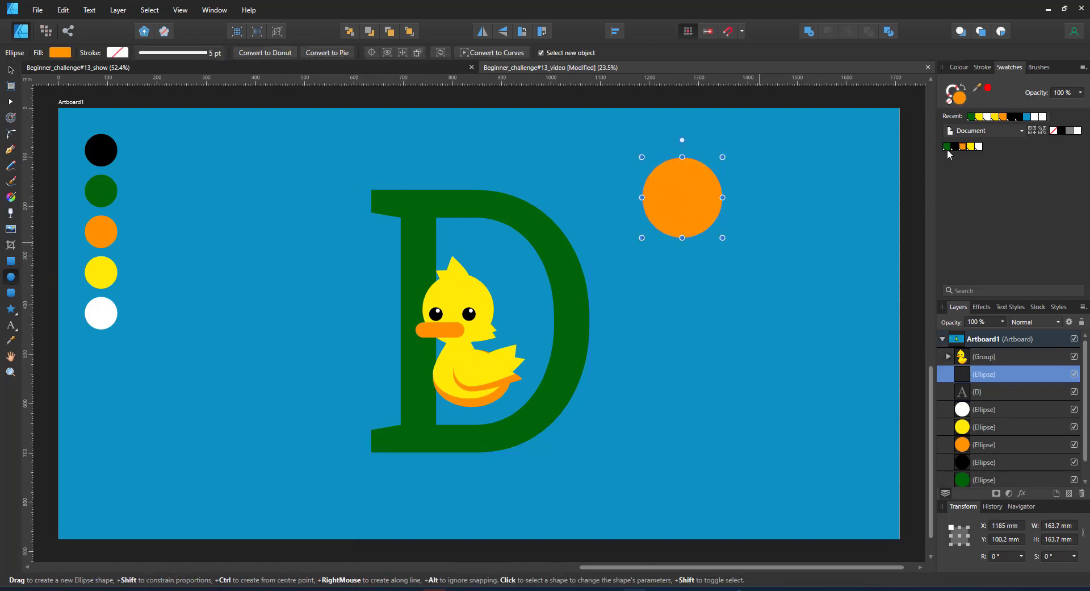
# Draw a green square about 176.4 mm wide below the circle and rotate it to -45°
pyautogui.click(10, 261)
pyautogui.moveTo(589, 241); pyautogui.dragTo(676, 329)
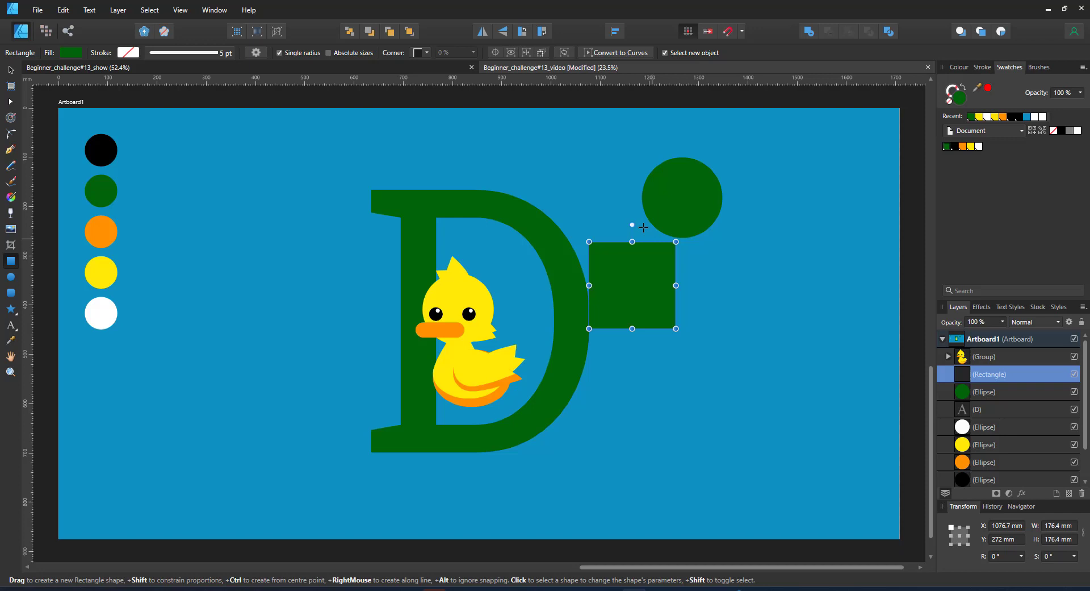
pyautogui.moveTo(630, 226); pyautogui.dragTo(674, 243)
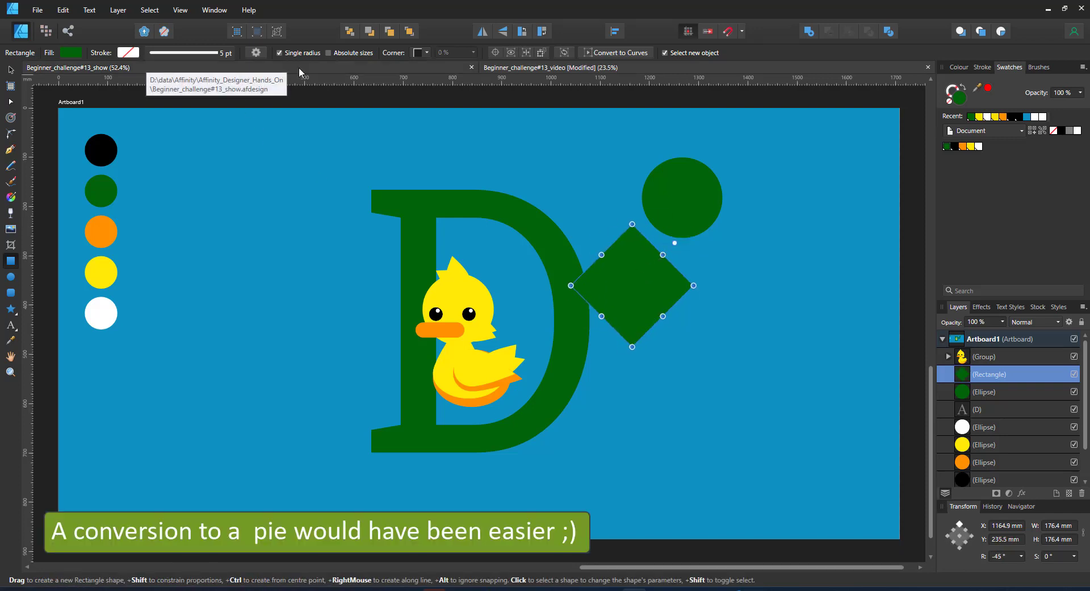
# Convert the rotated square to curves, squeeze it into a narrow vertical diamond, and move its upper tip onto the circle
pyautogui.click(9, 70)
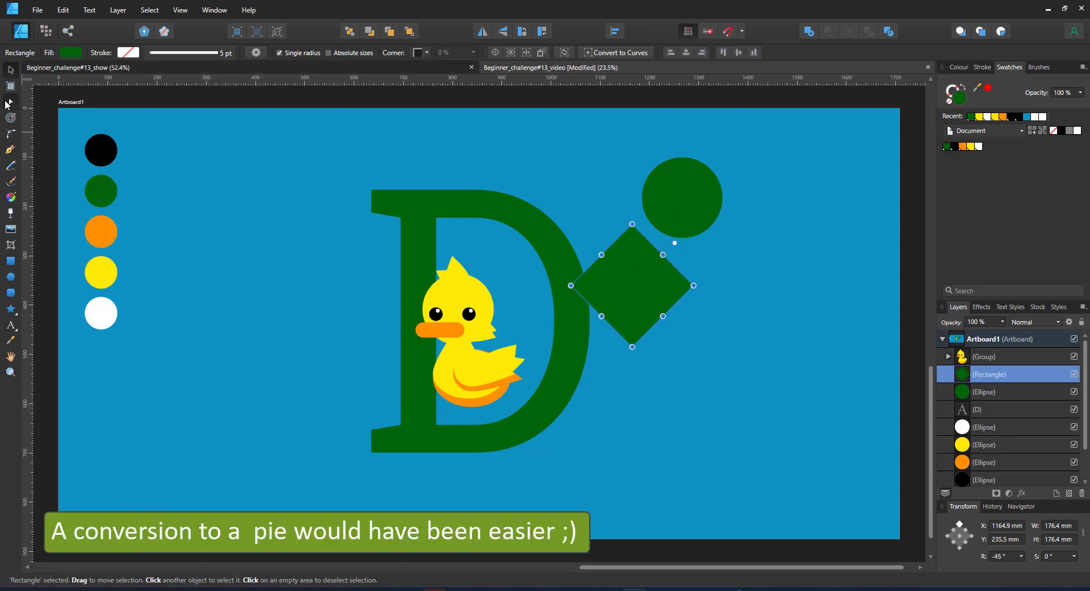
pyautogui.click(602, 53)
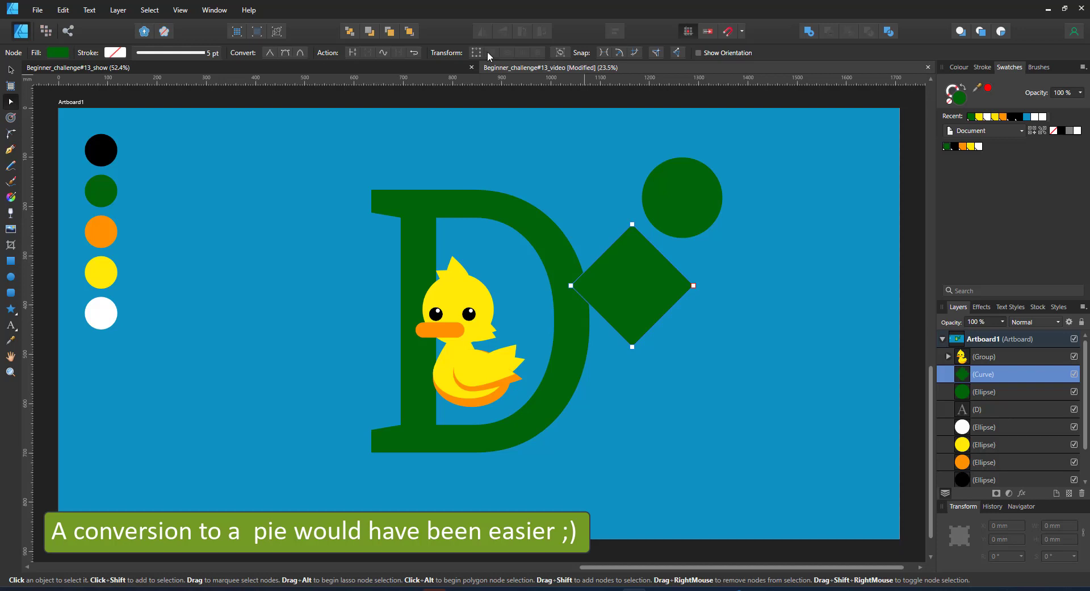
pyautogui.moveTo(743, 393); pyautogui.dragTo(744, 393)
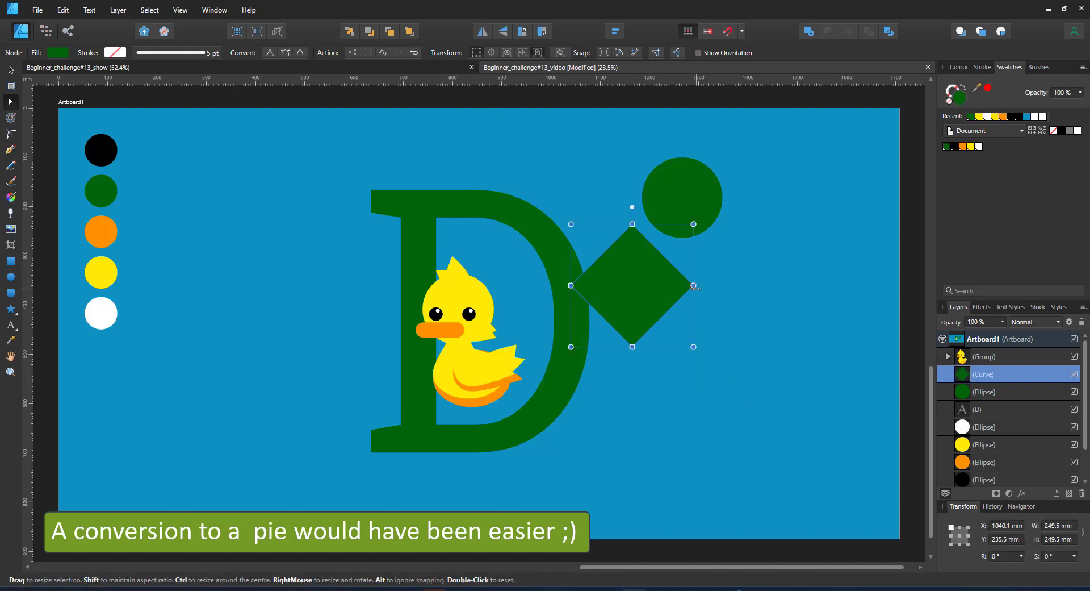
pyautogui.moveTo(693, 285); pyautogui.dragTo(687, 252)
# Group the narrow diamond with the green circle and set the diamond's blend mode to Erase to cut a notch
pyautogui.click(10, 70)
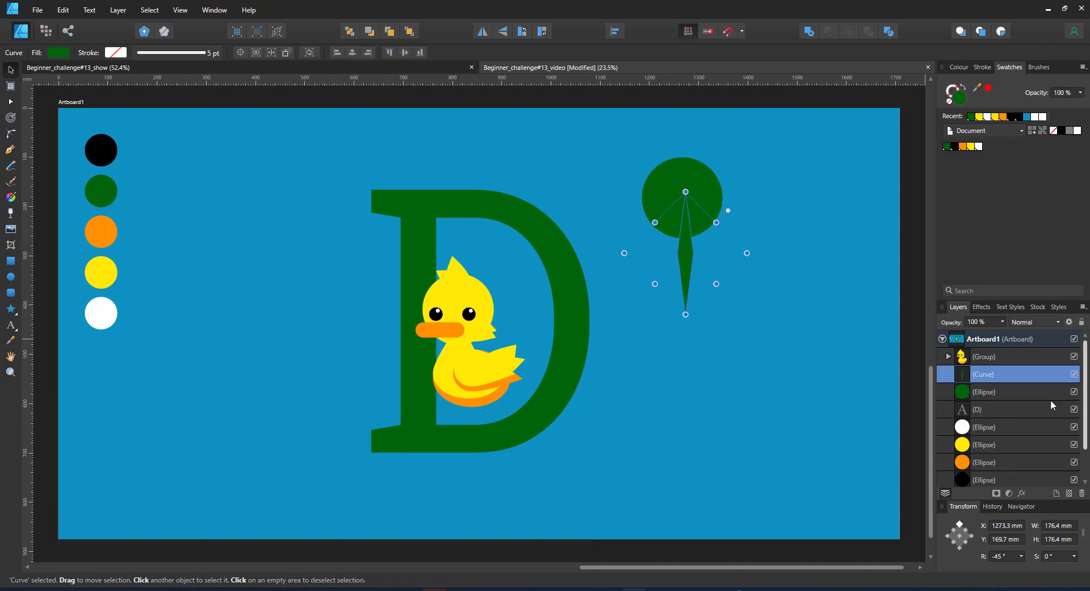
pyautogui.keyDown('shift'); pyautogui.click(997, 392); pyautogui.keyUp('shift')
pyautogui.hotkey('ctrl', 'g')
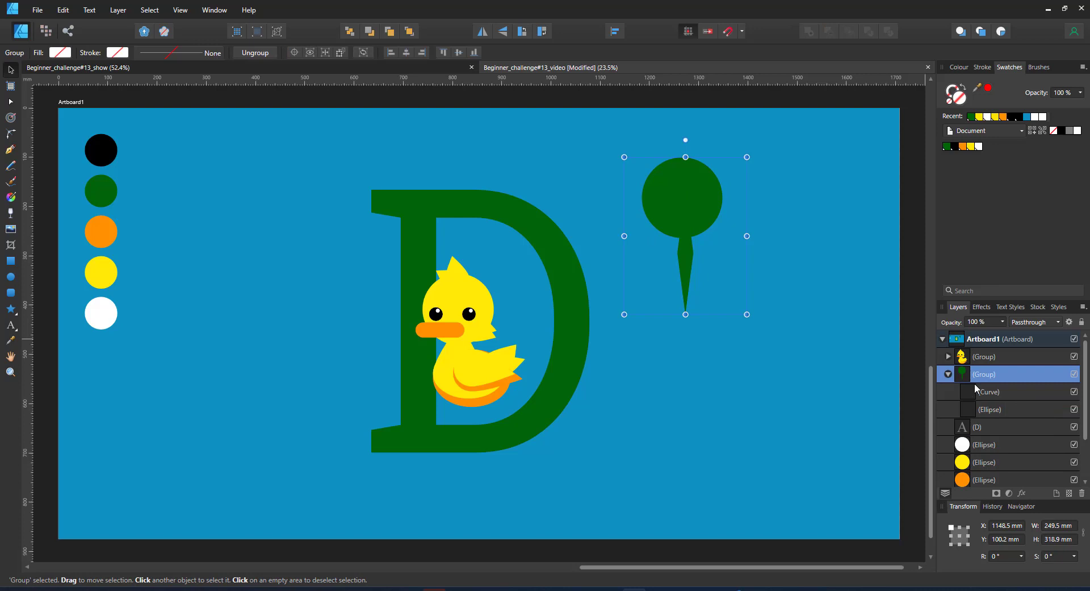
pyautogui.click(976, 388)
pyautogui.click(1034, 321)
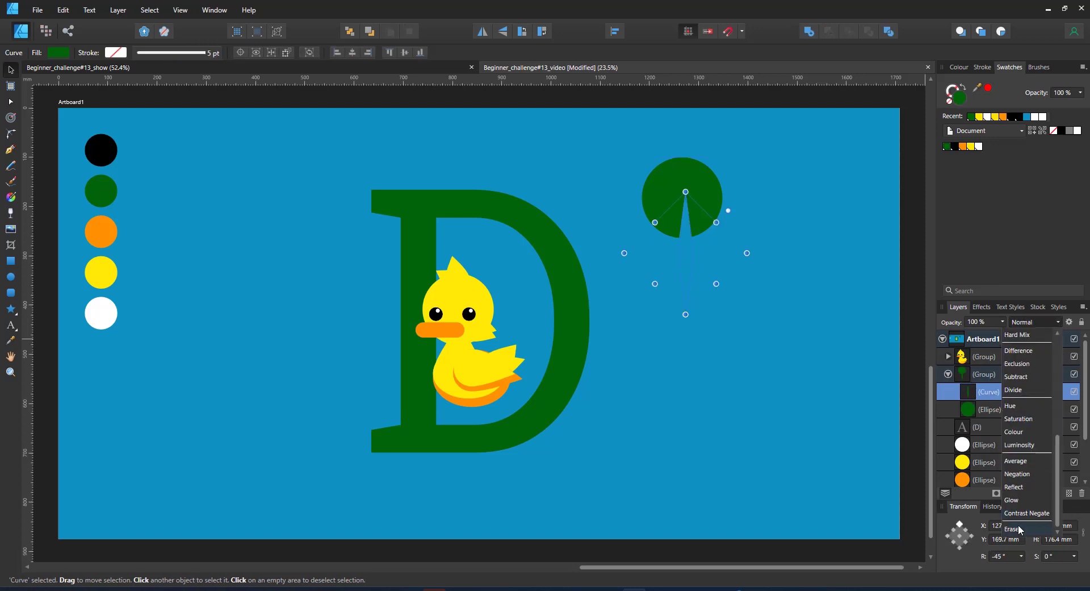
pyautogui.click(1019, 529)
# Reposition the erasing diamond within the group so the notch is centred on the green circle
pyautogui.click(734, 185)
pyautogui.click(701, 176)
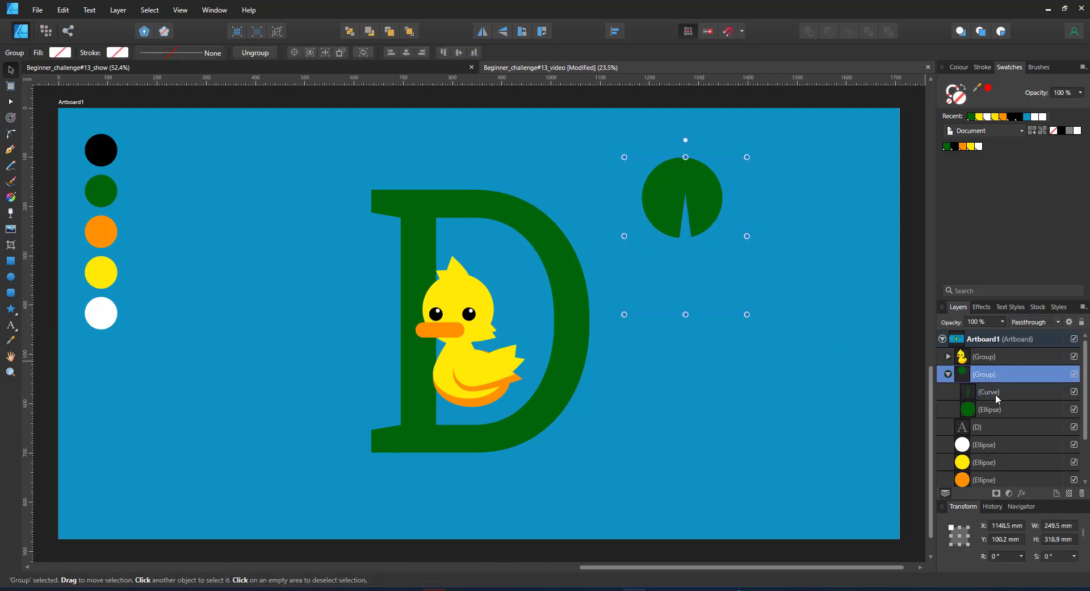
pyautogui.doubleClick(710, 193)
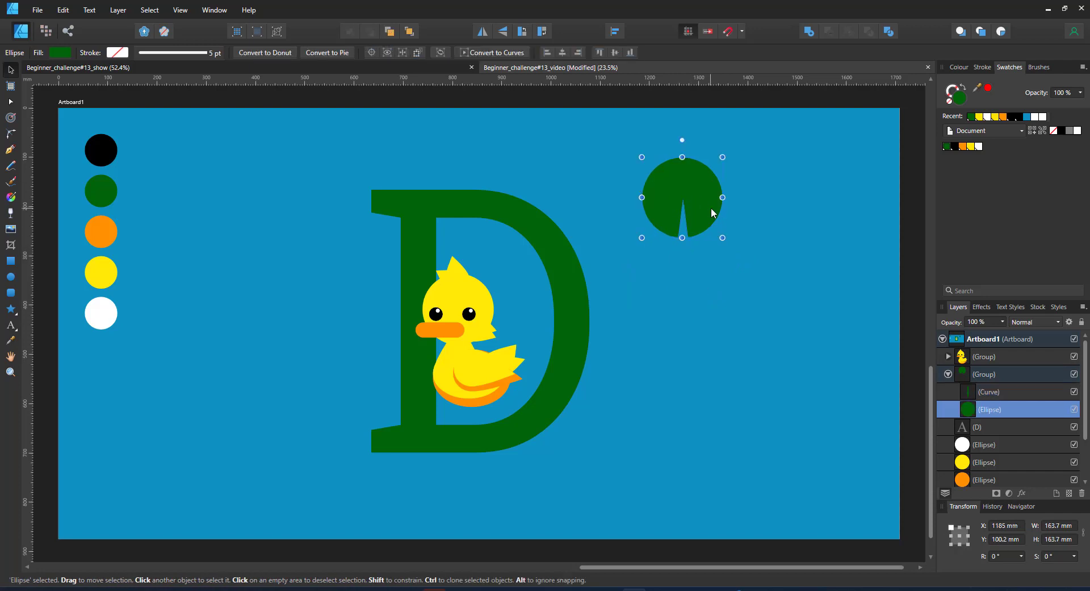
# Move the notched lily pad group against the D's upper outer curve and rotate it to about 94.6°
pyautogui.click(995, 377)
pyautogui.moveTo(680, 198); pyautogui.dragTo(645, 237)
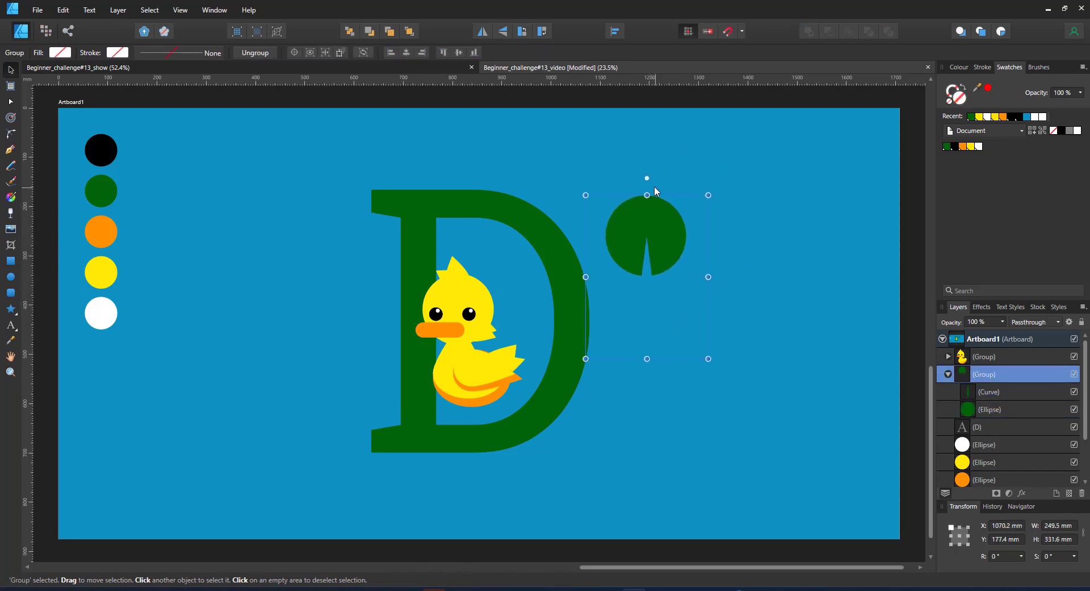
pyautogui.moveTo(647, 179); pyautogui.dragTo(619, 278)
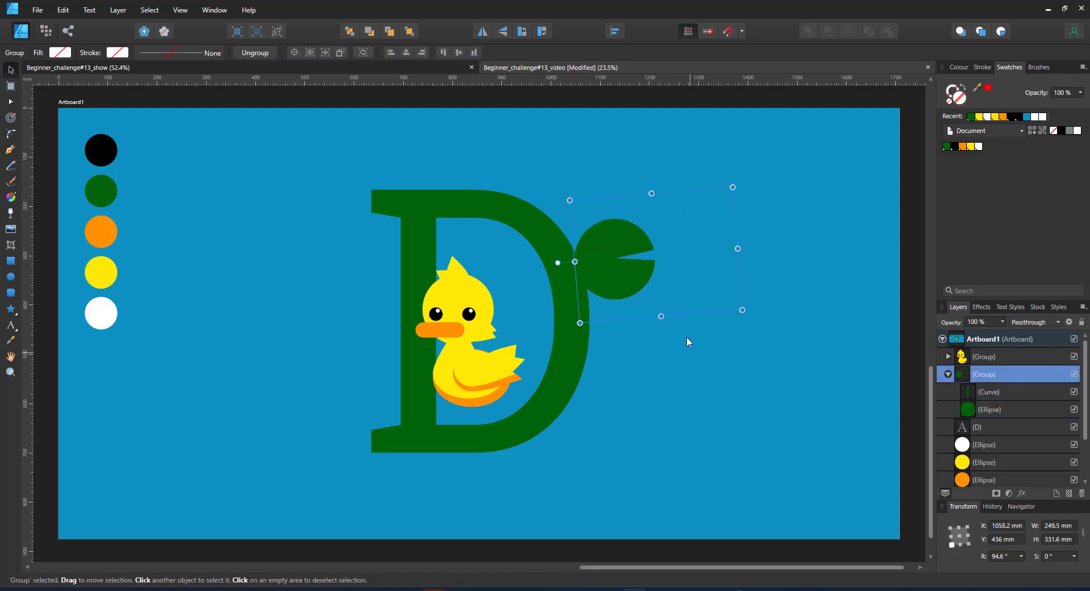
# Copy the lily pad below the first one, shrink it to about 156.8 × 208.4 mm, and rotate it to about 46.3°
pyautogui.moveTo(735, 187); pyautogui.dragTo(699, 288)
pyautogui.moveTo(620, 259); pyautogui.dragTo(624, 323)
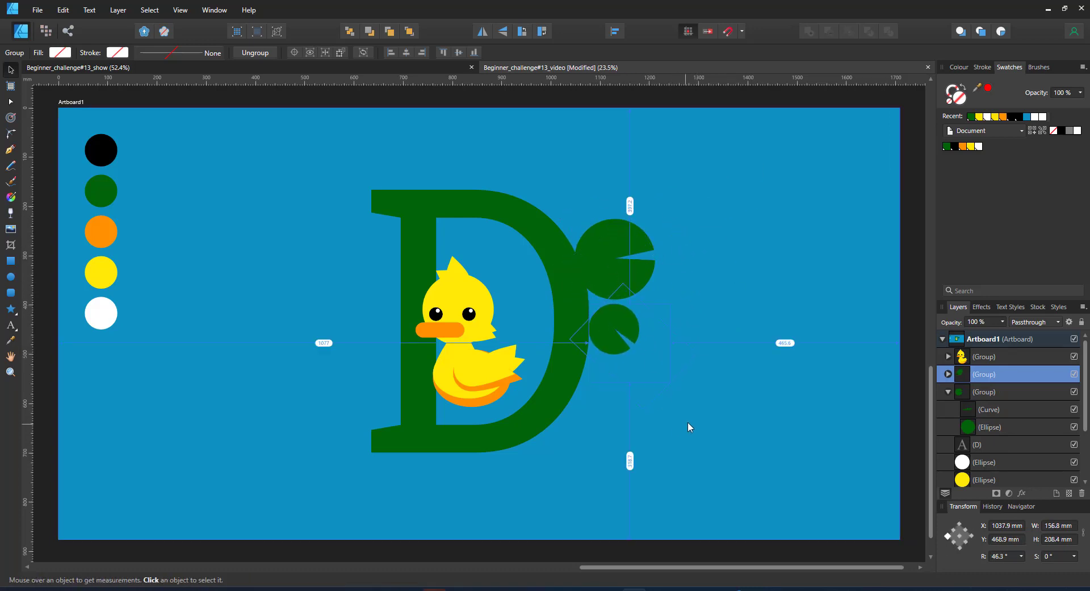
pyautogui.hotkey('ctrl', 'j')
# Add a third lily pad of about 98.5 × 131 mm above the D's lower left serif, with its notch facing the outer side
pyautogui.moveTo(598, 361); pyautogui.dragTo(377, 407)
pyautogui.click(366, 368)
pyautogui.click(377, 392)
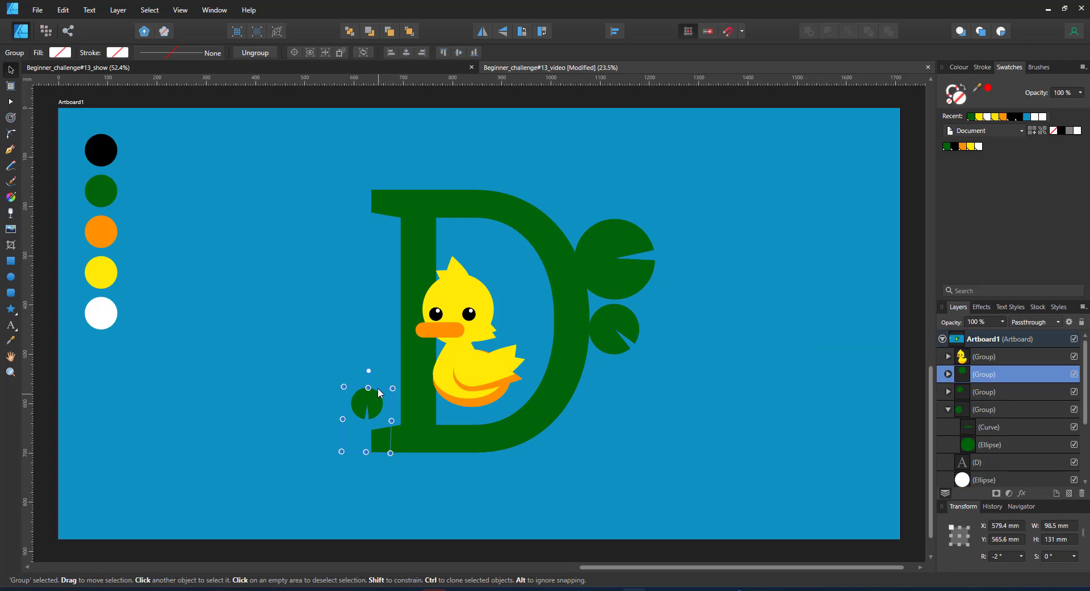
pyautogui.click(372, 367)
pyautogui.click(378, 397)
pyautogui.moveTo(368, 371); pyautogui.dragTo(373, 403)
# Copy the medium lily pad to the outer side of the D's stem above the smallest pad and rotate it to about -141°
pyautogui.click(621, 334)
pyautogui.hotkey('ctrl', 'j')
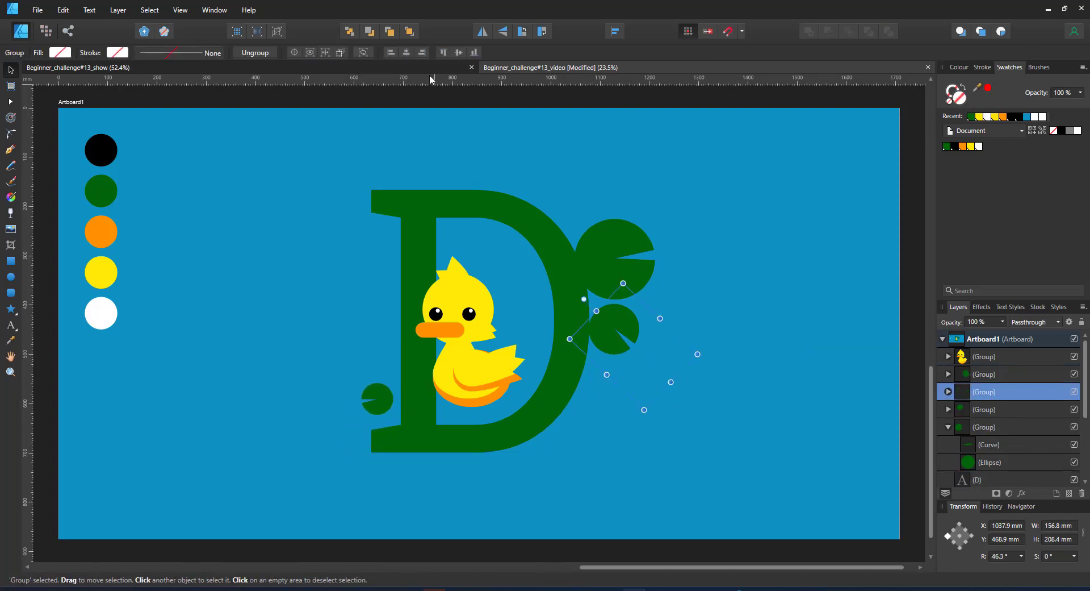
pyautogui.moveTo(636, 336); pyautogui.dragTo(392, 386)
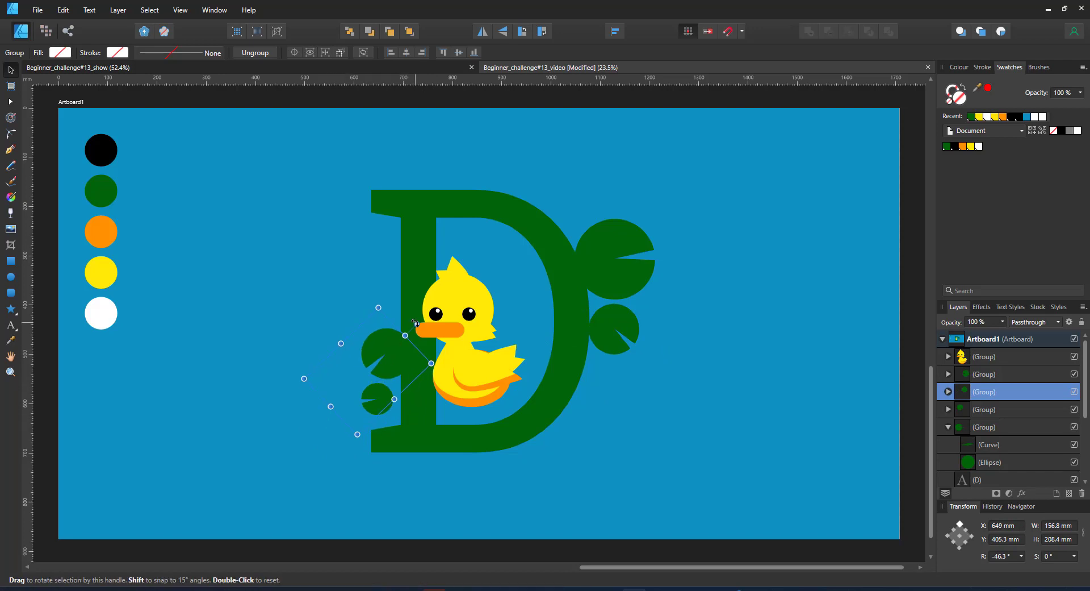
pyautogui.moveTo(416, 323); pyautogui.dragTo(401, 366)
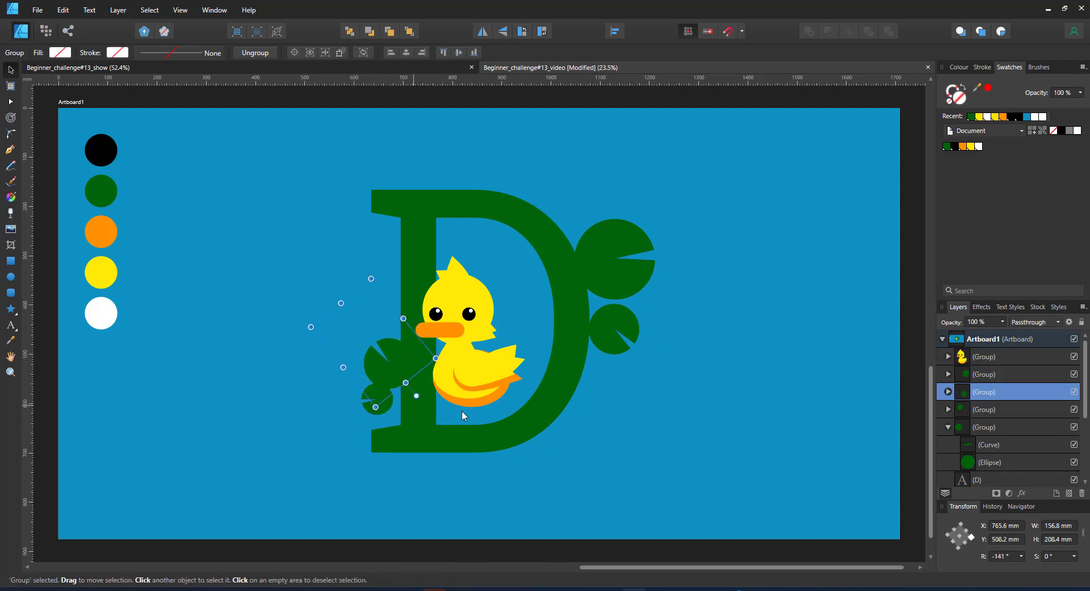
# Bring the letter D and the duck to the front, above all the lily pads
pyautogui.click(448, 432)
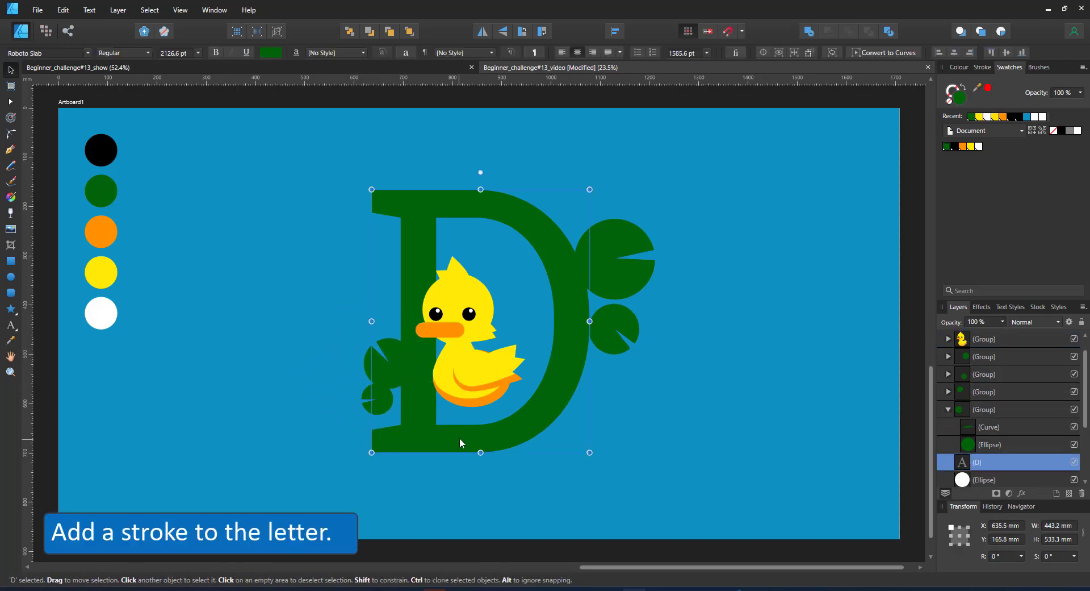
pyautogui.keyDown('shift'); pyautogui.click(454, 372); pyautogui.keyUp('shift')
pyautogui.hotkey('ctrl', 'shift', ']')
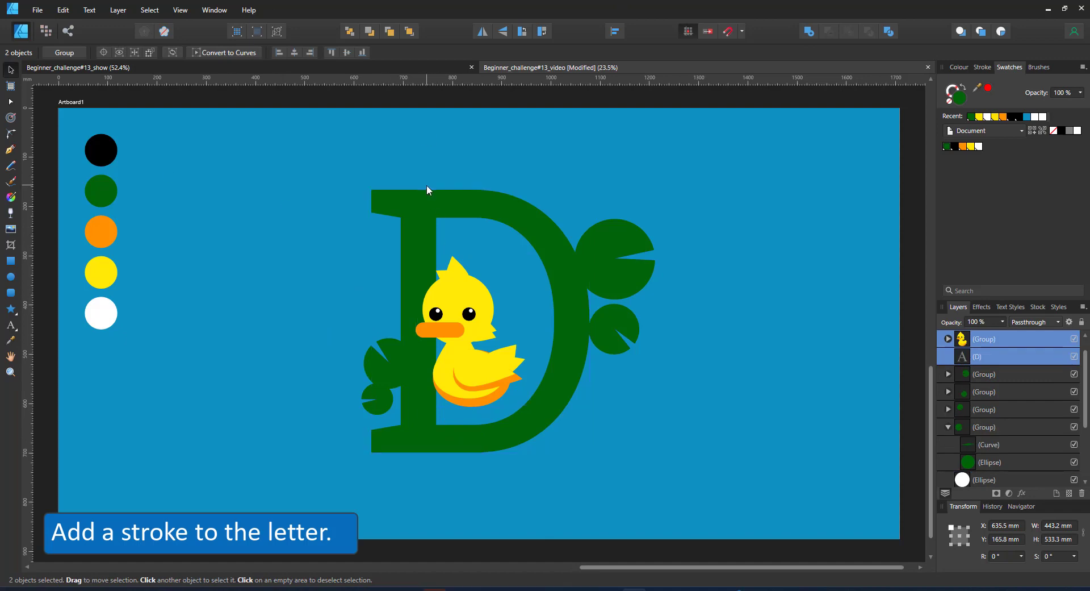
# Give the letter D a 100 pt stroke in the blue background colour, drawn behind its fill
pyautogui.click(428, 185)
pyautogui.click(418, 193)
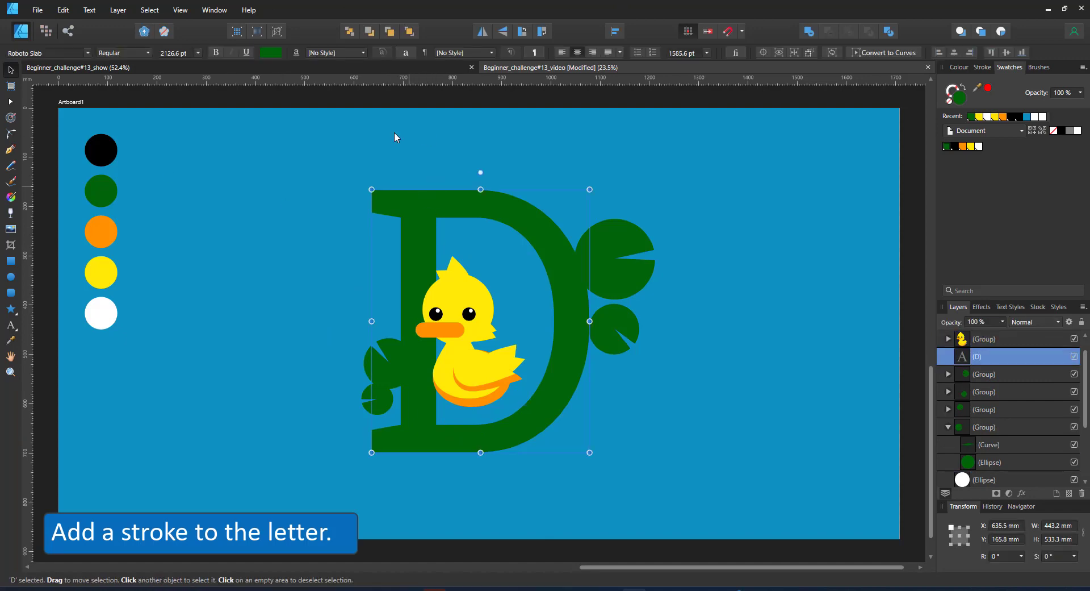
pyautogui.click(9, 148)
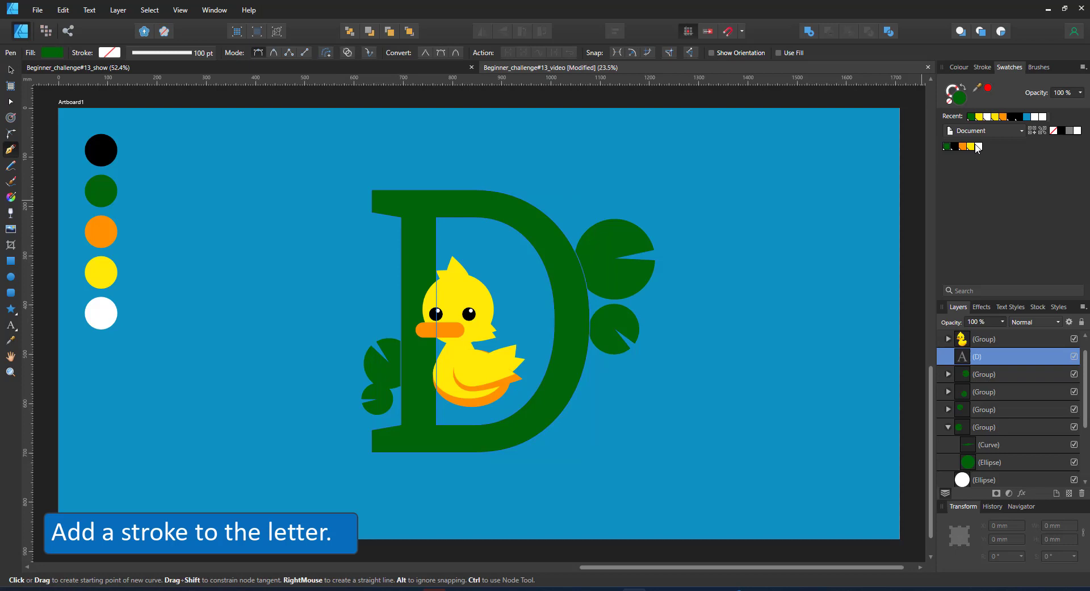
pyautogui.press('i')
pyautogui.click(653, 159)
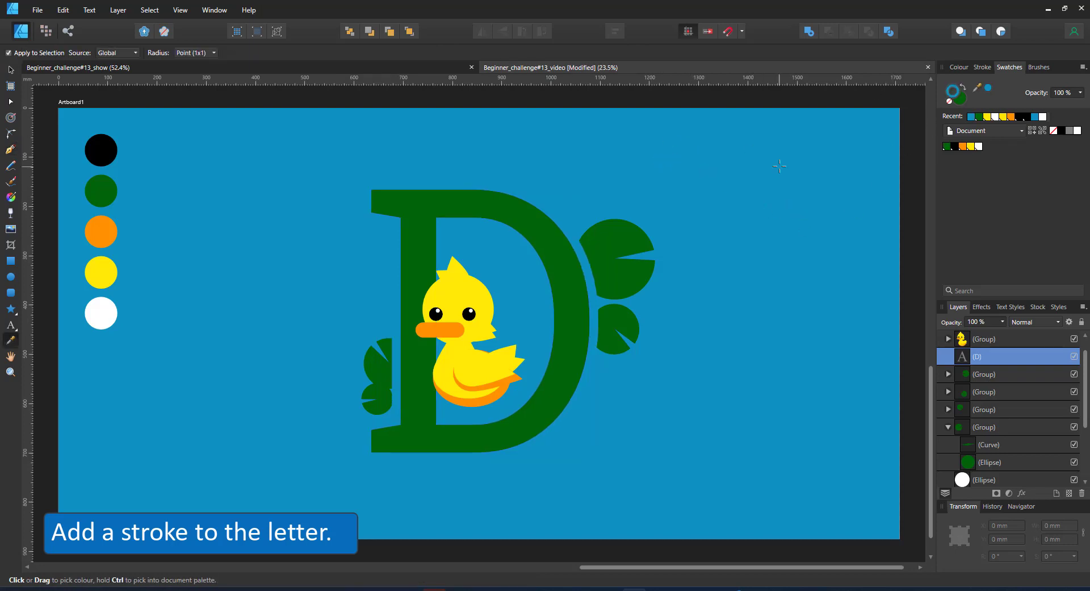
pyautogui.click(10, 149)
pyautogui.click(176, 54)
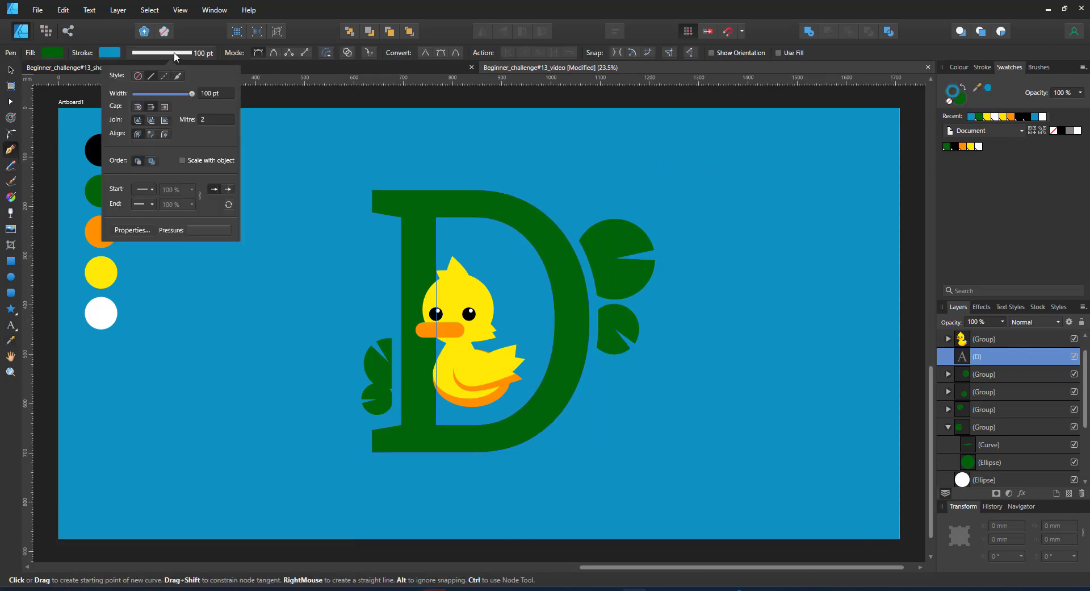
pyautogui.click(138, 162)
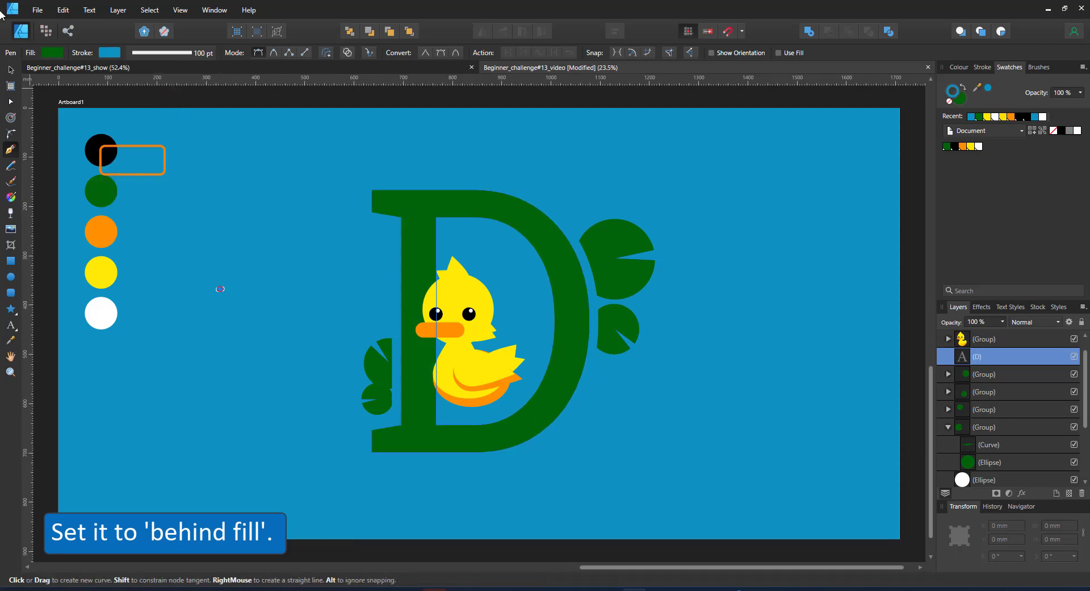
# Copy the large lily pad to the D's lower outer curve at about -142.1°, plus a copy about 192.8 × 256.3 mm inside the bowl
pyautogui.press('v')
pyautogui.click(636, 244)
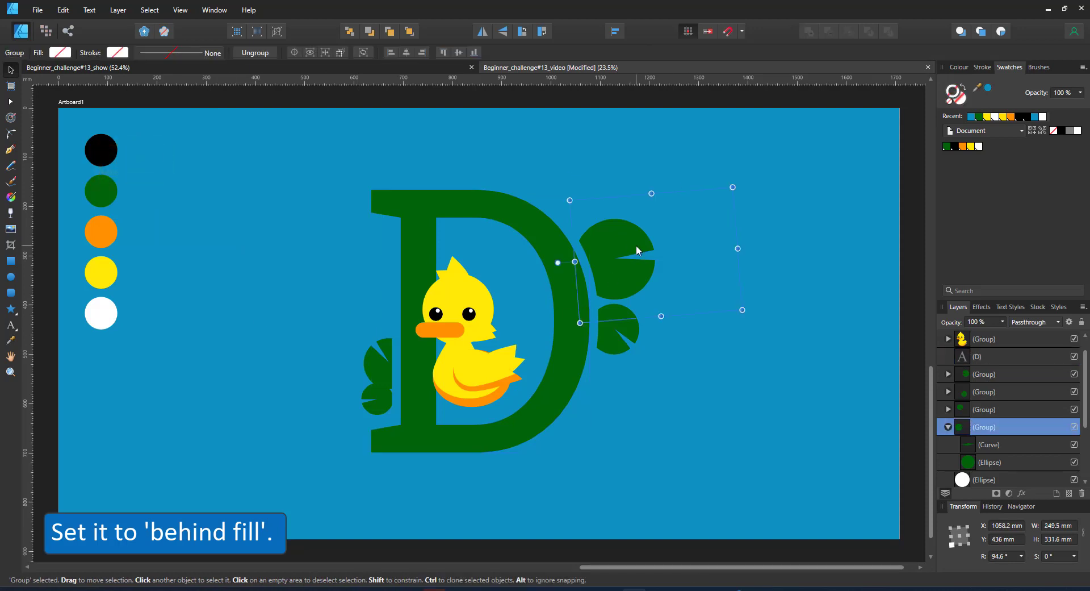
pyautogui.hotkey('ctrl', 'j')
pyautogui.moveTo(640, 242); pyautogui.dragTo(601, 394)
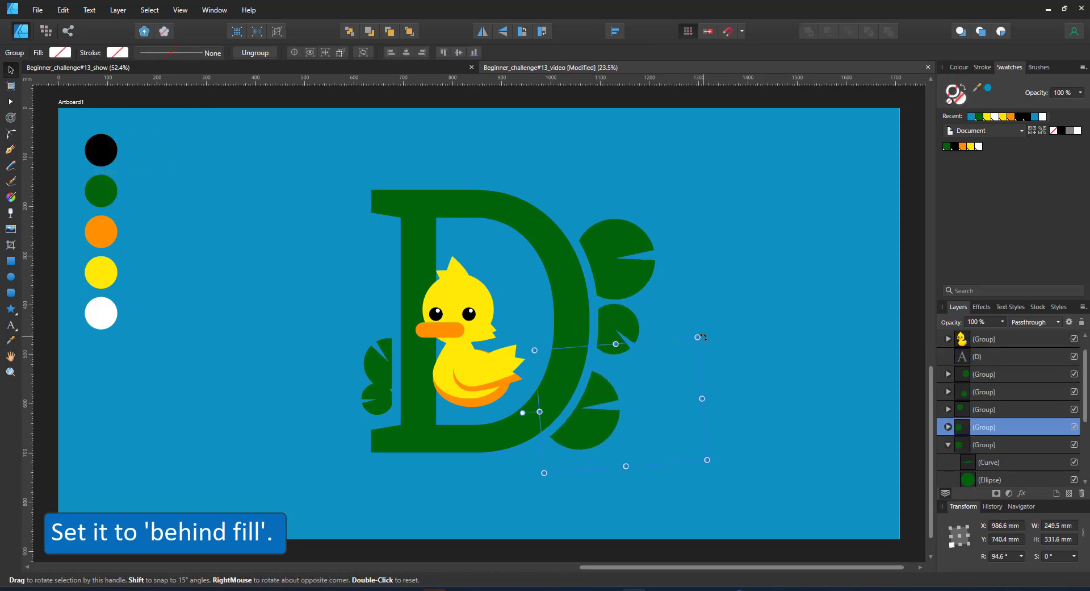
pyautogui.moveTo(702, 336); pyautogui.dragTo(592, 441)
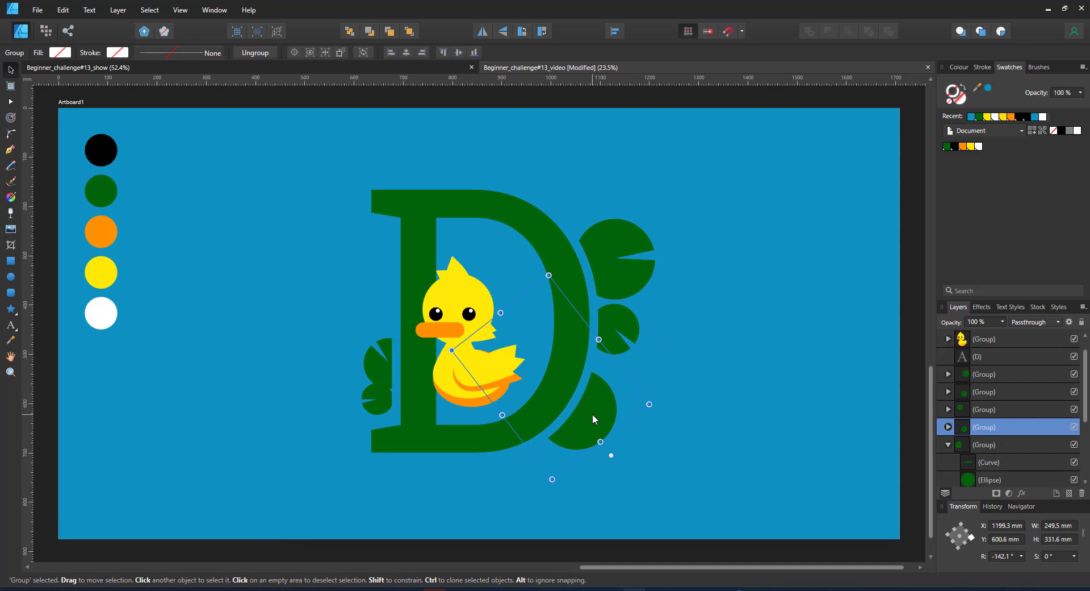
pyautogui.hotkey('ctrl', 'j')
pyautogui.moveTo(730, 349); pyautogui.dragTo(567, 231)
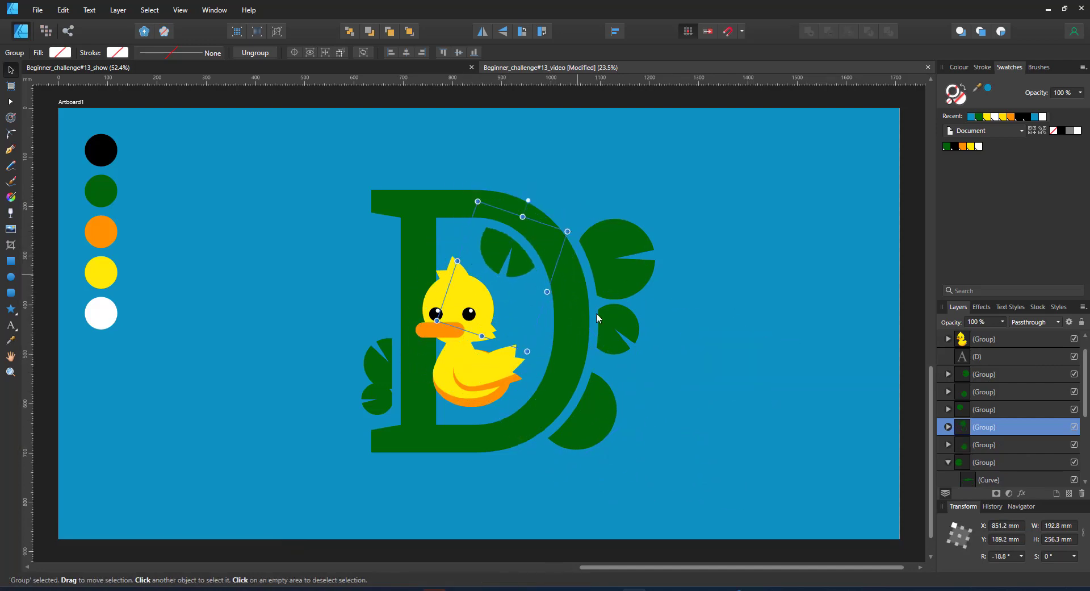
# Draw a circle about 169.7 mm across beside the D with no fill and a 12 pt white stroke
pyautogui.click(10, 278)
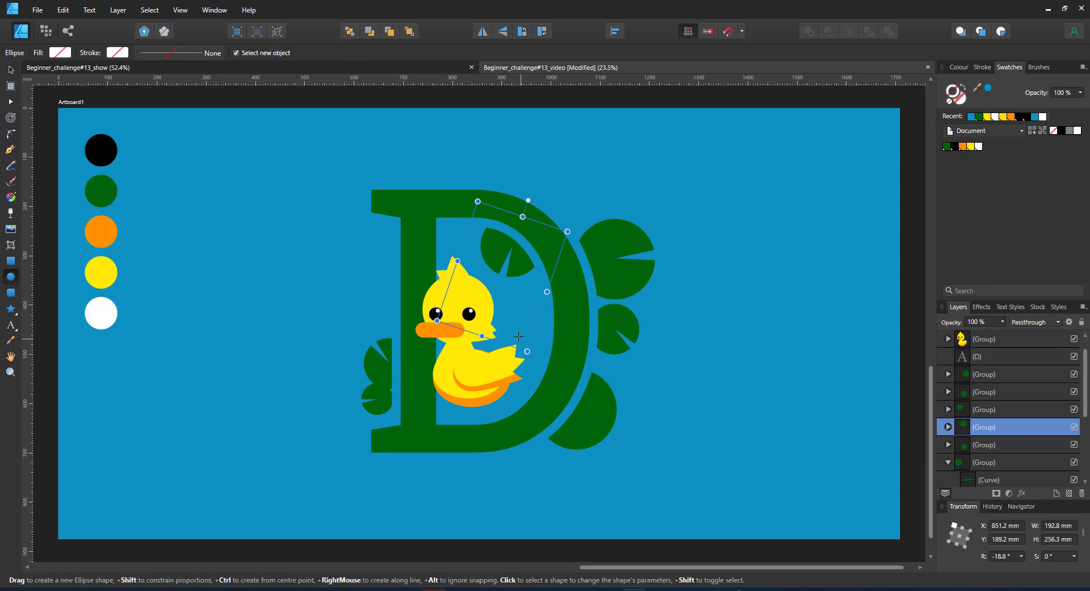
pyautogui.moveTo(670, 340); pyautogui.dragTo(753, 423)
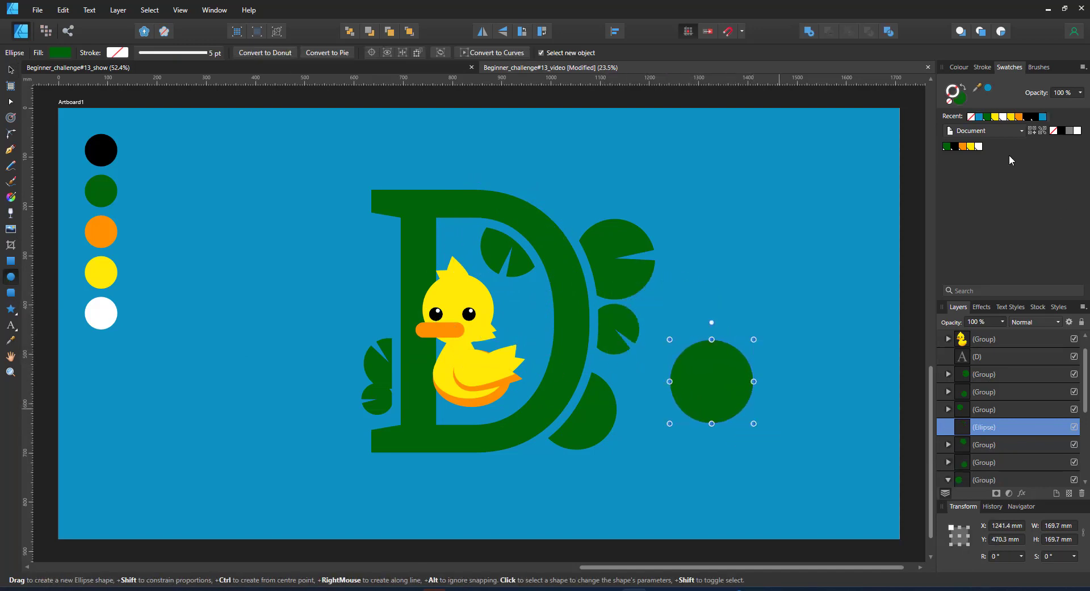
pyautogui.click(949, 101)
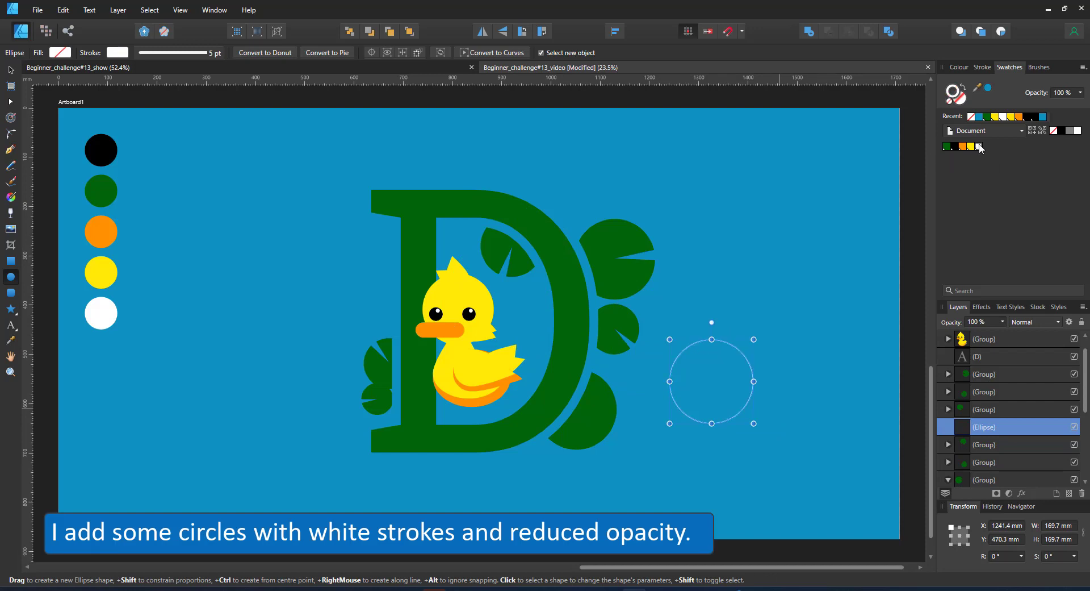
pyautogui.click(197, 53)
pyautogui.write('12')
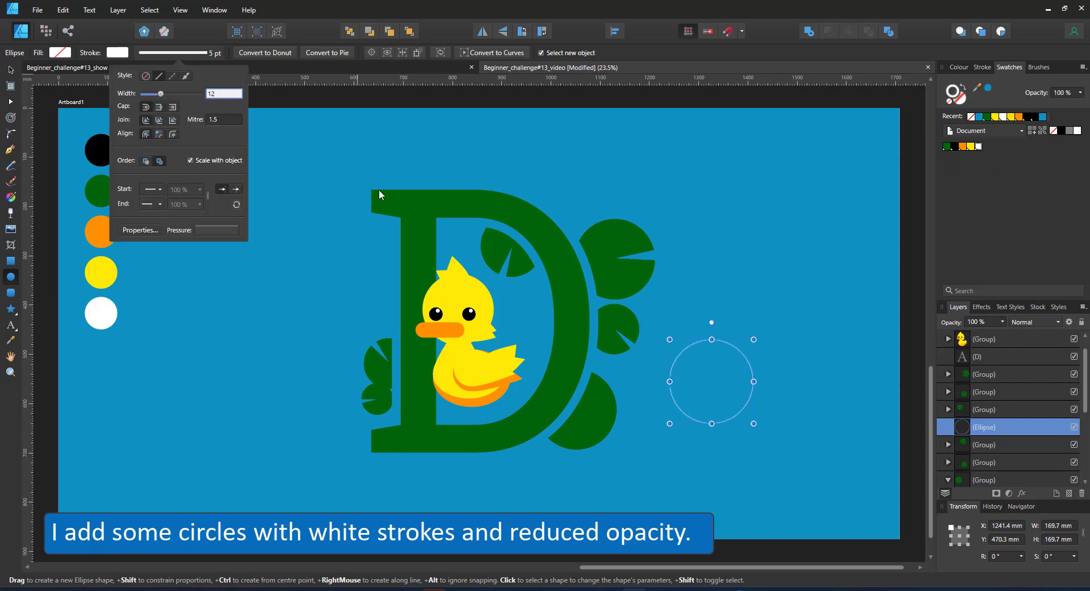
pyautogui.press('Return')
pyautogui.click(10, 70)
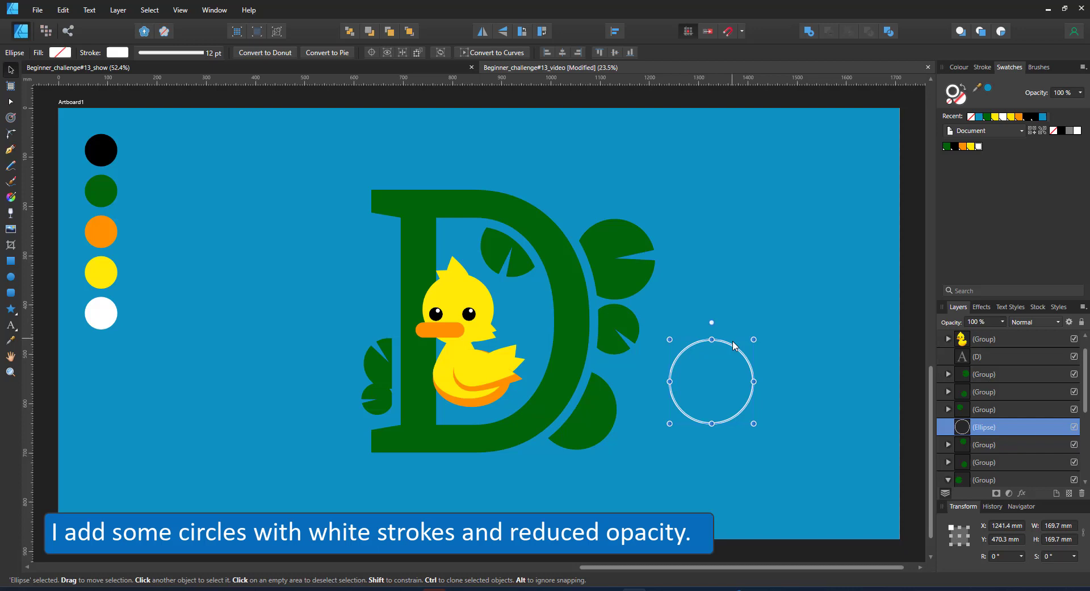
# Set the circle to 50% opacity and add a concentric copy about 124.5 mm across with a 12 pt stroke
pyautogui.moveTo(733, 345); pyautogui.dragTo(682, 385)
pyautogui.hotkey('ctrl', 'j')
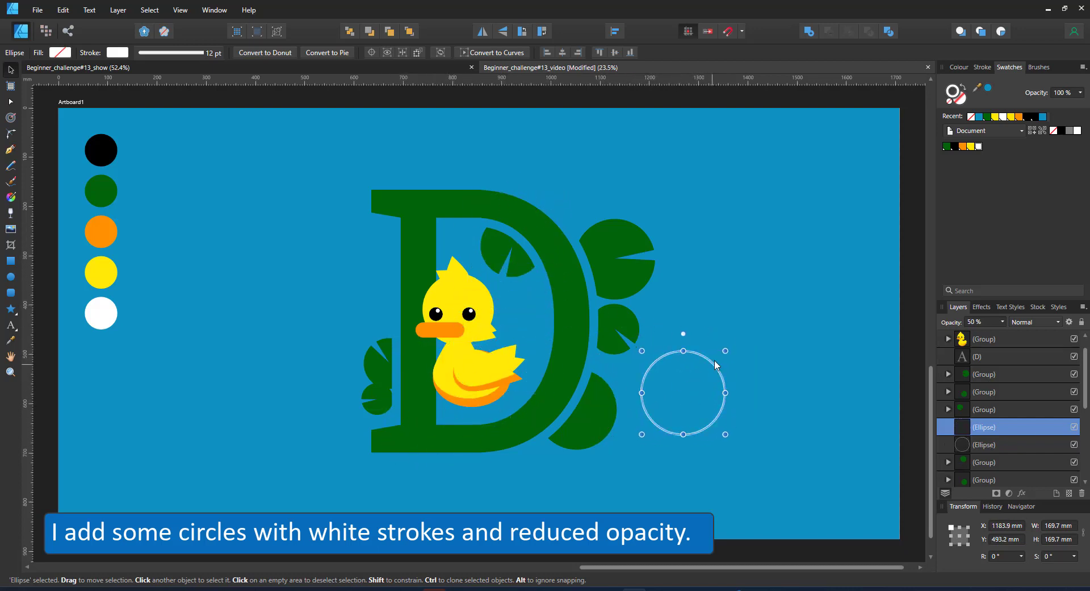
pyautogui.moveTo(725, 351); pyautogui.dragTo(714, 362)
pyautogui.click(201, 52)
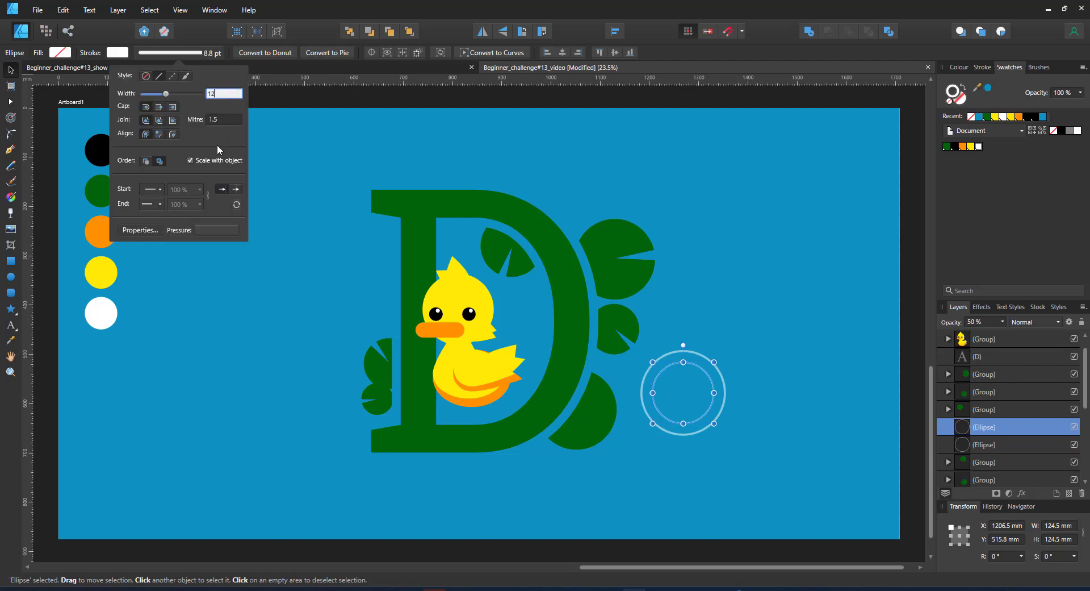
pyautogui.click(682, 292)
# Set both concentric circles to a 22 pt stroke and 20% opacity
pyautogui.click(701, 366)
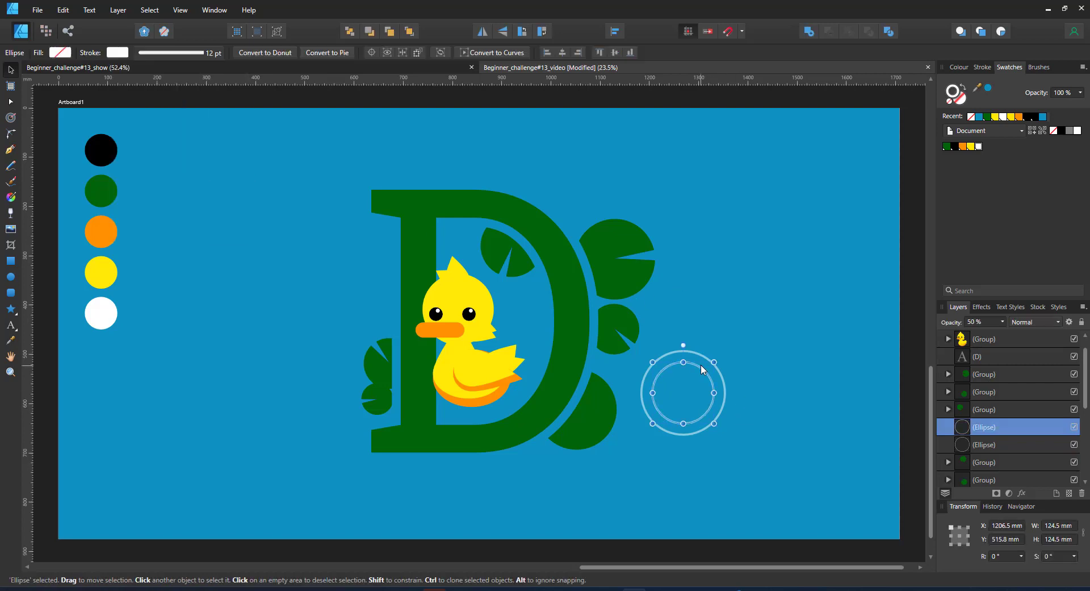
pyautogui.keyDown('shift'); pyautogui.click(704, 356); pyautogui.keyUp('shift')
pyautogui.click(9, 149)
pyautogui.click(195, 53)
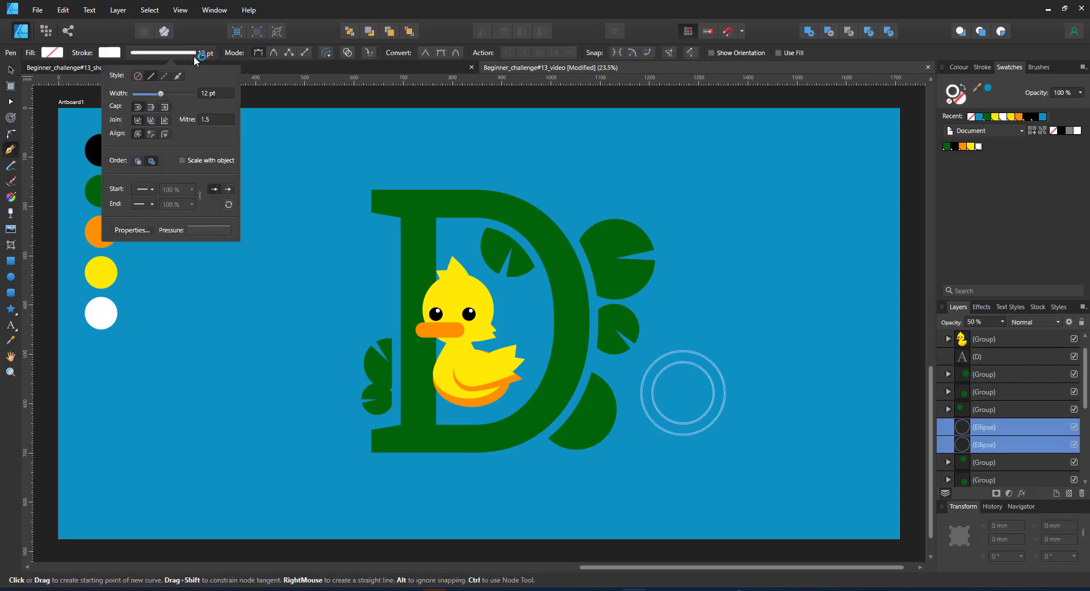
pyautogui.write('18')
pyautogui.press('Return')
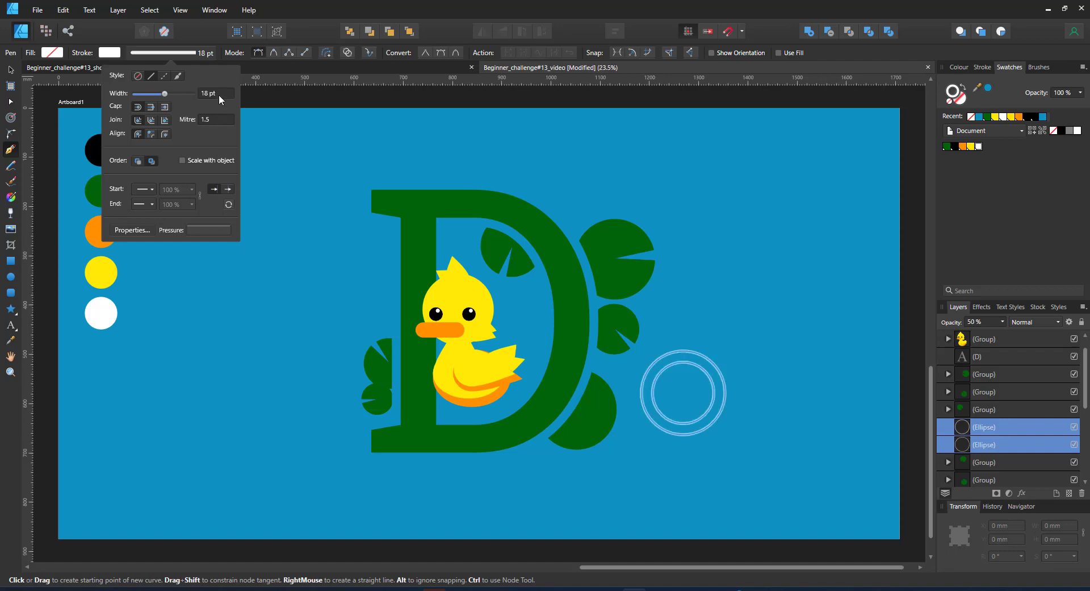
pyautogui.press('2')
pyautogui.click(217, 94)
pyautogui.write('22')
pyautogui.press('Return')
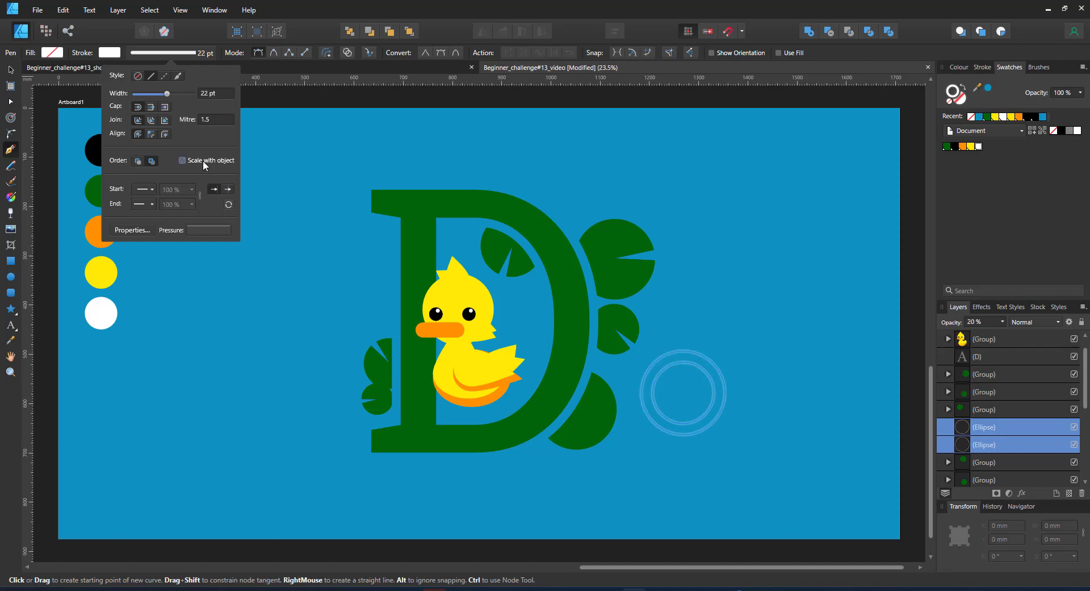
# Place ripple circles and copies around the lower lily pads and in the D's bowl, with one about 70.6 mm behind the stem
pyautogui.press('v')
pyautogui.click(701, 368)
pyautogui.keyDown('shift'); pyautogui.click(701, 353); pyautogui.keyUp('shift')
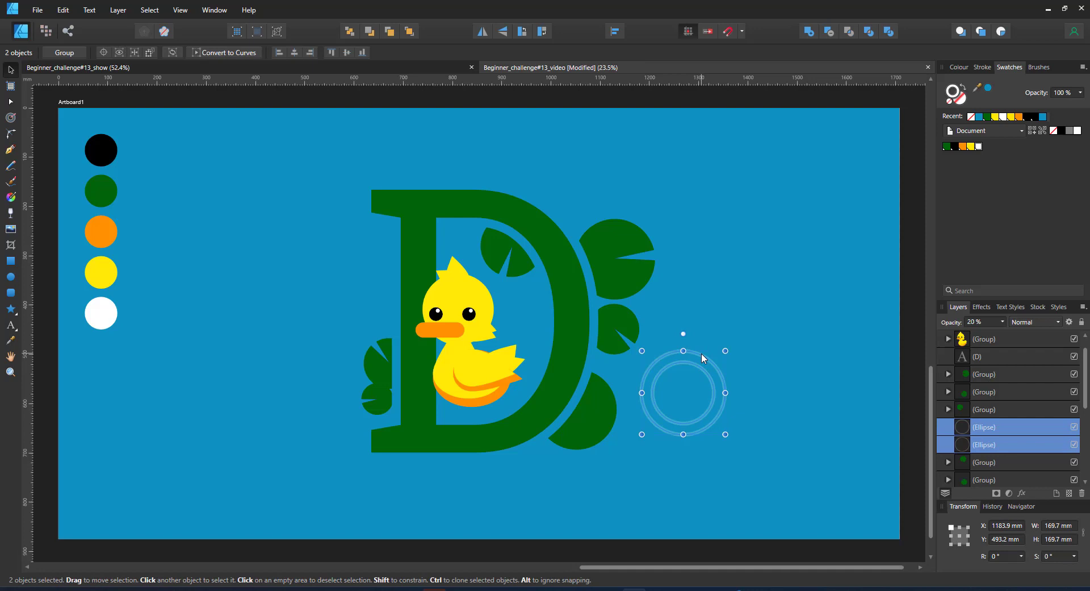
pyautogui.moveTo(701, 353)
pyautogui.mouseDown()
pyautogui.moveTo(659, 318)
pyautogui.moveTo(665, 343)
pyautogui.moveTo(584, 311)
pyautogui.moveTo(587, 294)
pyautogui.moveTo(411, 276)
pyautogui.moveTo(342, 366)
pyautogui.moveTo(386, 391)
pyautogui.moveTo(616, 362)
pyautogui.moveTo(690, 369)
pyautogui.moveTo(568, 373)
pyautogui.moveTo(607, 385)
pyautogui.moveTo(632, 360)
pyautogui.mouseUp()
pyautogui.hotkey('ctrl', 'j')
pyautogui.click(714, 319)
pyautogui.moveTo(681, 375); pyautogui.dragTo(361, 248)
pyautogui.press('ctrl')
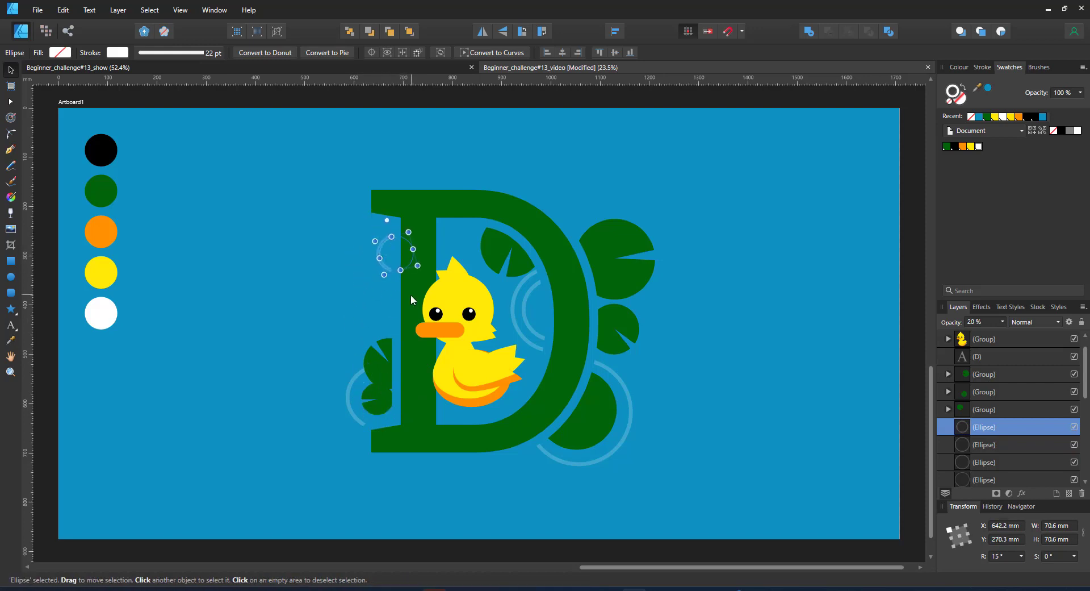
# Duplicate the small ripple circle, shrink the copy to about 40 mm, and place it outside the D's upper curve
pyautogui.hotkey('ctrl', 'j')
pyautogui.click(391, 169)
pyautogui.click(390, 168)
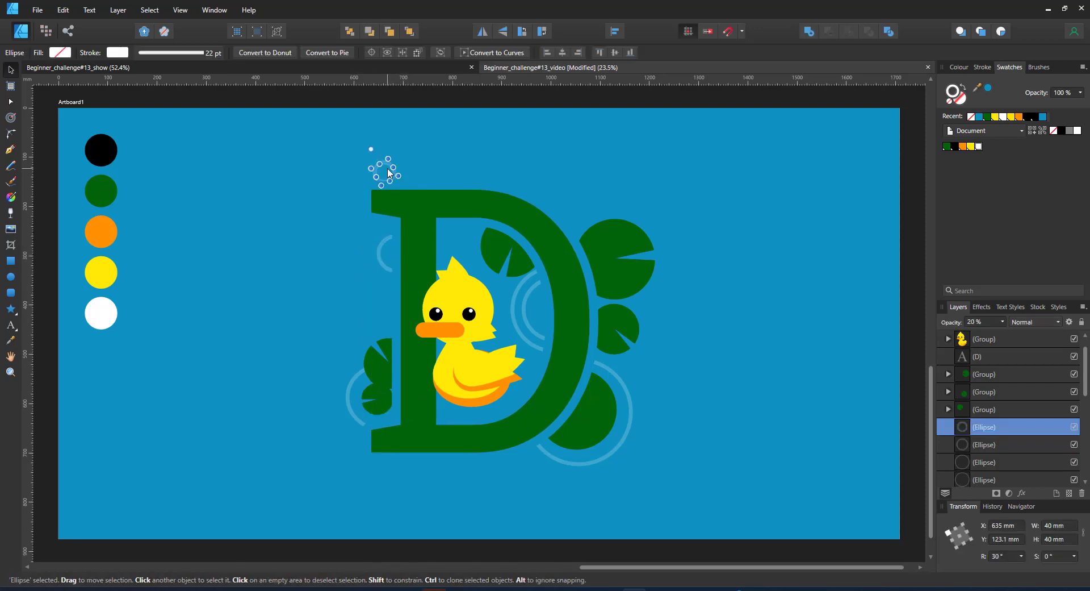
pyautogui.moveTo(389, 173); pyautogui.dragTo(577, 210)
pyautogui.click(716, 367)
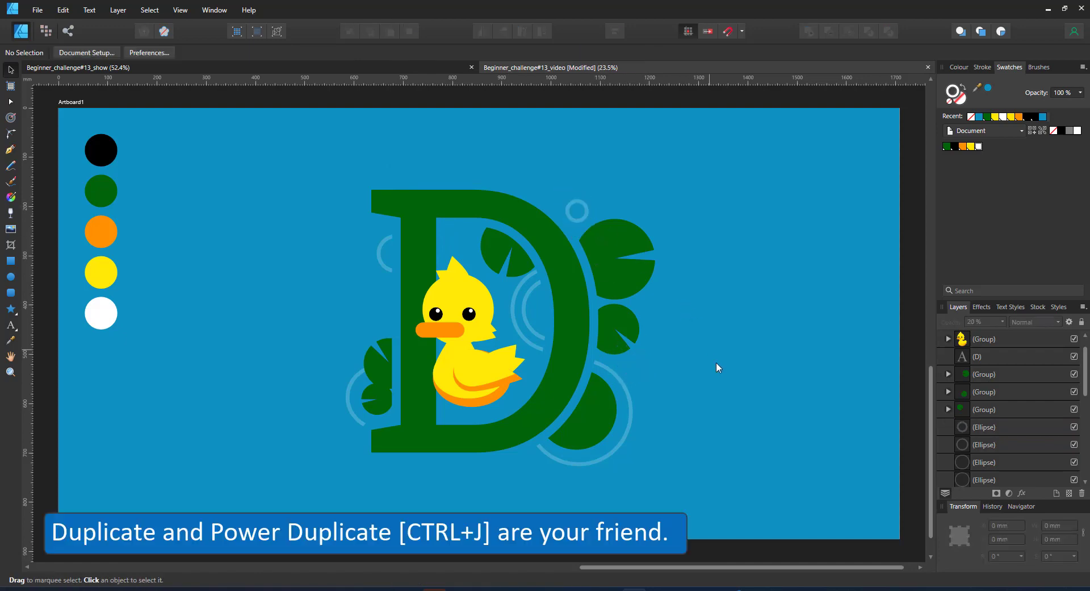
# Move the lower outer lily pad and its ripple circle together slightly up along the D's curve
pyautogui.click(619, 382)
pyautogui.keyDown('shift'); pyautogui.click(618, 440); pyautogui.keyUp('shift')
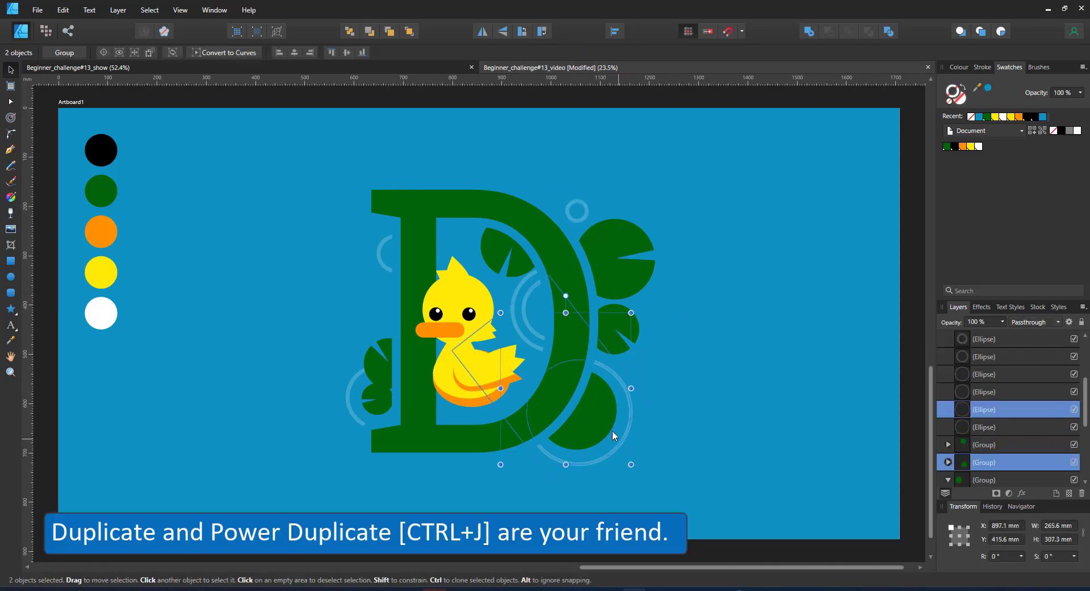
pyautogui.moveTo(589, 408); pyautogui.dragTo(591, 386)
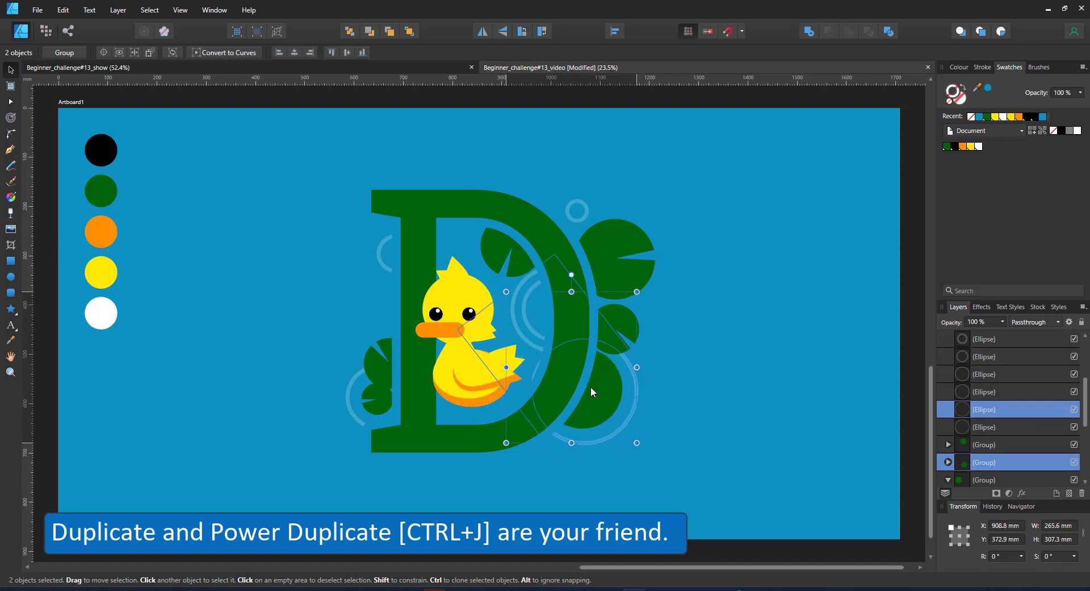
# Move the medium outer lily pad above the large one and shift the 40 mm ring to the top of the D's curve
pyautogui.click(579, 208)
pyautogui.moveTo(578, 206); pyautogui.dragTo(561, 190)
pyautogui.moveTo(609, 227); pyautogui.dragTo(543, 179)
pyautogui.click(607, 241)
pyautogui.click(556, 190)
pyautogui.click(567, 190)
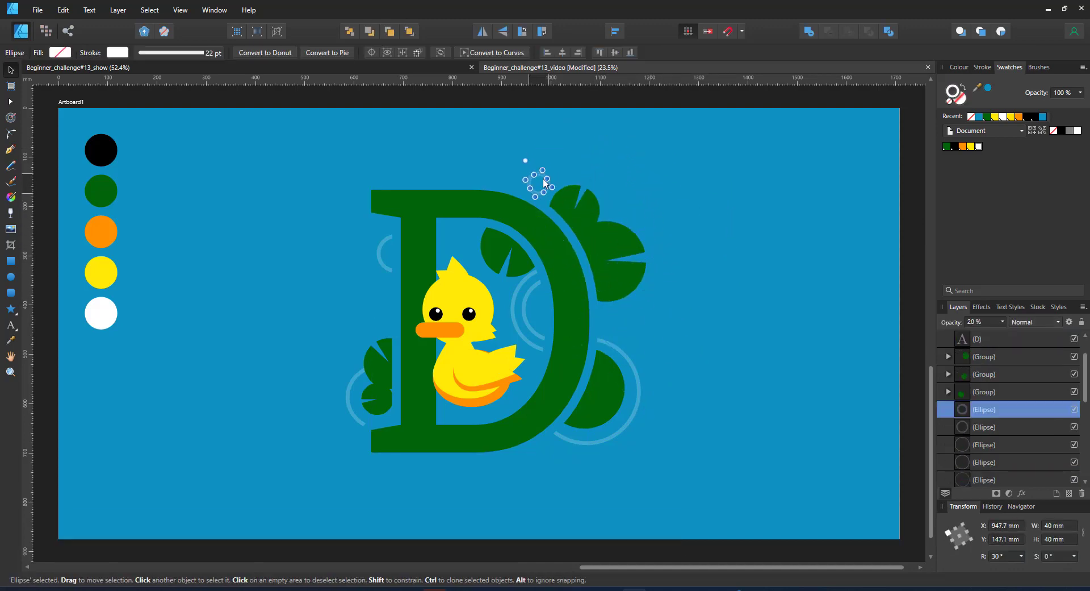
# Copy the two ripple circles in the D's bowl and paste them inside the letter
pyautogui.click(571, 318)
pyautogui.click(542, 339)
pyautogui.keyDown('shift'); pyautogui.click(540, 347); pyautogui.keyUp('shift')
pyautogui.hotkey('ctrl', 'c')
pyautogui.click(571, 379)
pyautogui.hotkey('ctrl', 'alt', 'v')
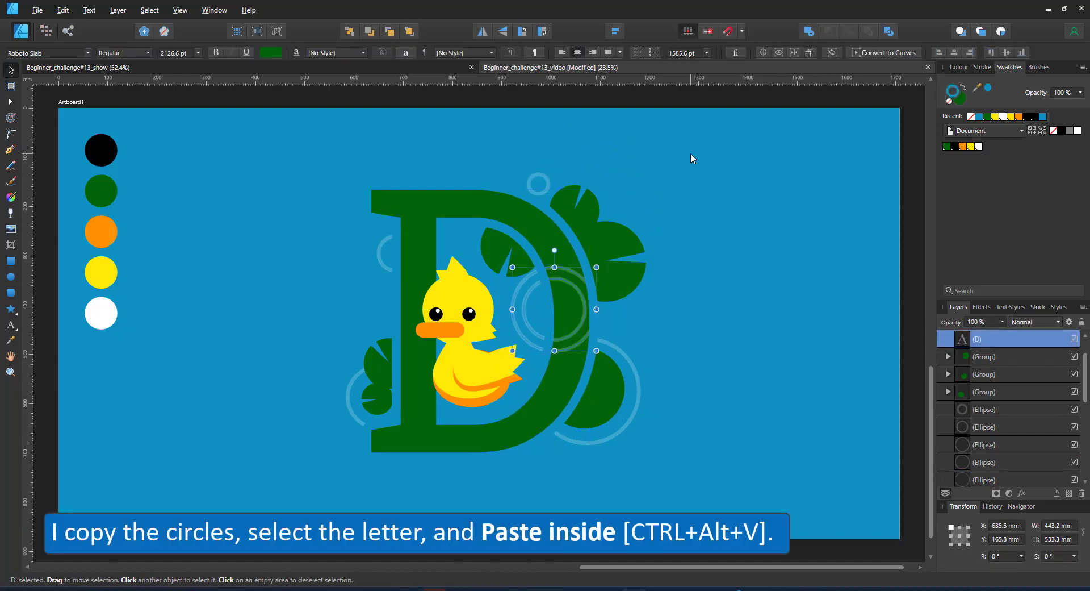
# Recolour the ripple circles inside the letter with a yellow stroke and add a concentric inner one about 70.2 mm across
pyautogui.click(971, 146)
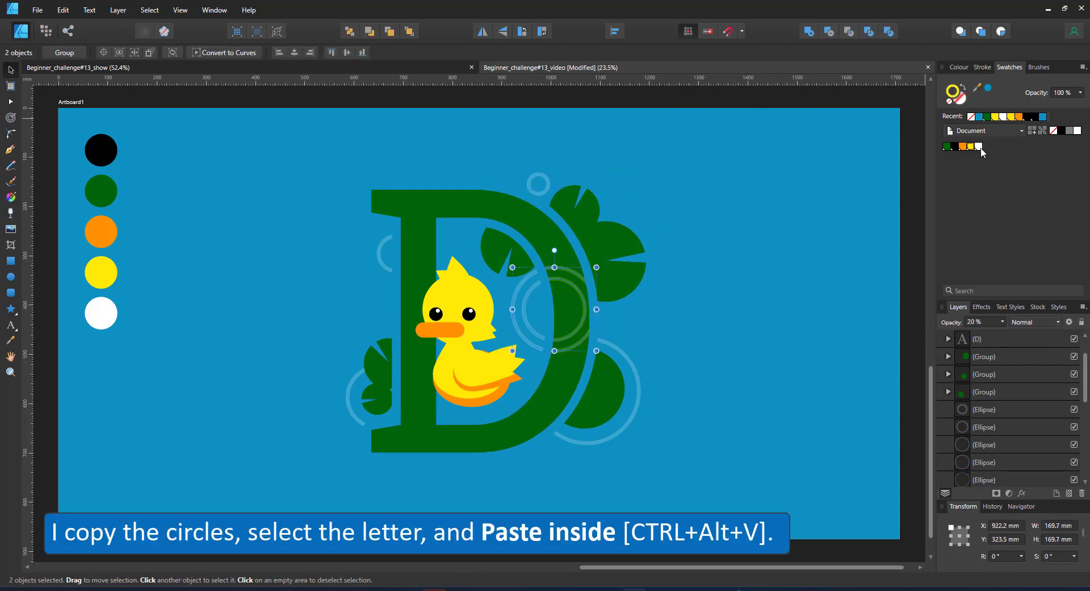
pyautogui.click(585, 298)
pyautogui.moveTo(585, 279); pyautogui.dragTo(572, 292)
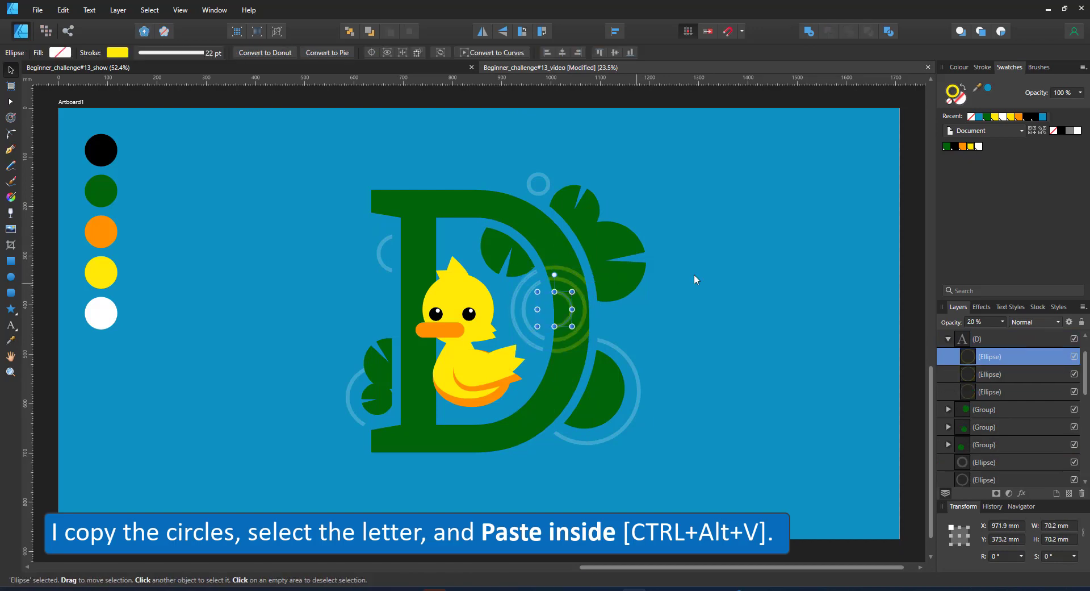
# Turn the innermost ripple circle inside the letter into a filled yellow dot and place copies at the stem's top and lower curve
pyautogui.click(963, 87)
pyautogui.moveTo(699, 241); pyautogui.dragTo(530, 366)
pyautogui.hotkey('ctrl', 'j')
pyautogui.moveTo(565, 303); pyautogui.dragTo(440, 203)
pyautogui.click(565, 305)
pyautogui.hotkey('ctrl', 'j')
pyautogui.moveTo(562, 307); pyautogui.dragTo(583, 381)
# Duplicate the 124.5 mm yellow ring onto the D's lower-left serif and add a concentric copy there
pyautogui.click(579, 335)
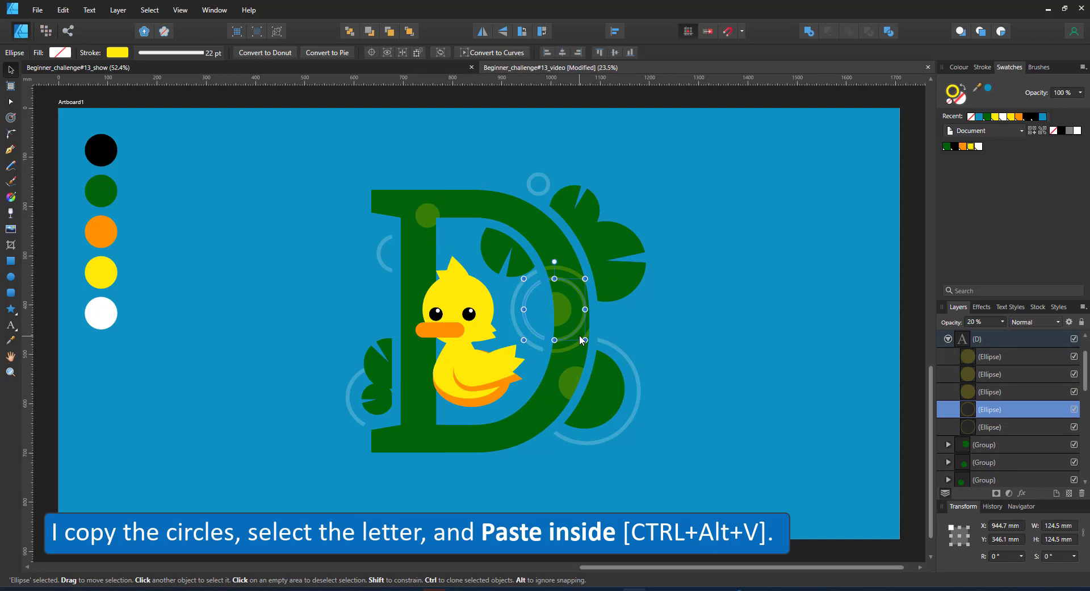
pyautogui.hotkey('ctrl', 'j')
pyautogui.moveTo(579, 335); pyautogui.dragTo(415, 468)
pyautogui.hotkey('ctrl', 'j')
pyautogui.hotkey('ctrl', 'z')
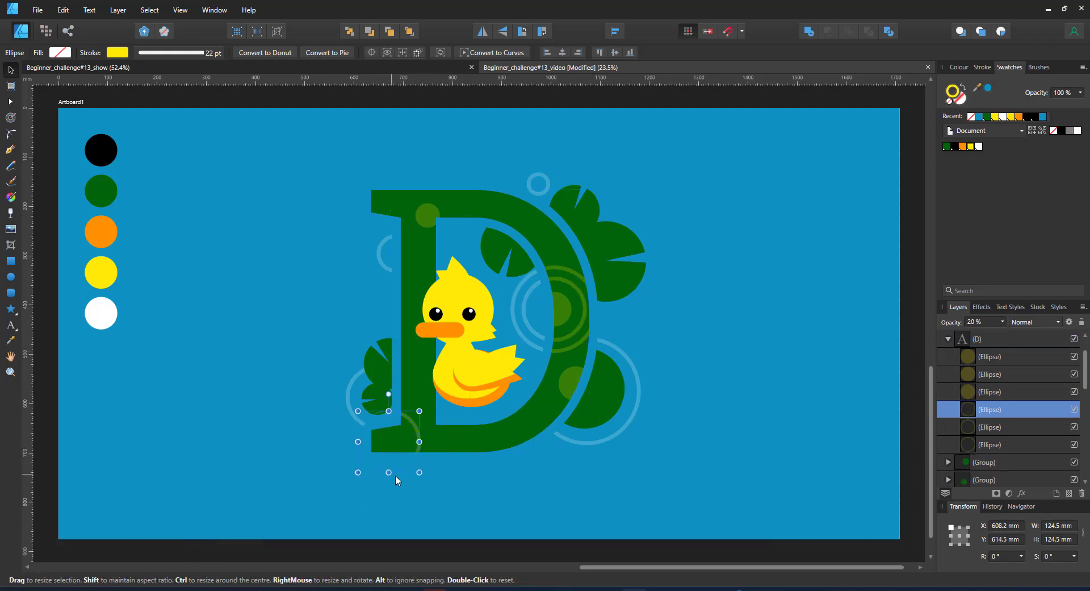
pyautogui.hotkey('ctrl', 'j')
# Place enlarged yellow ring copies across the D's top edge, about 218 mm wide, and its lower curve, about 191.6 mm wide
pyautogui.moveTo(419, 410); pyautogui.dragTo(525, 98)
pyautogui.hotkey('ctrl', 'j')
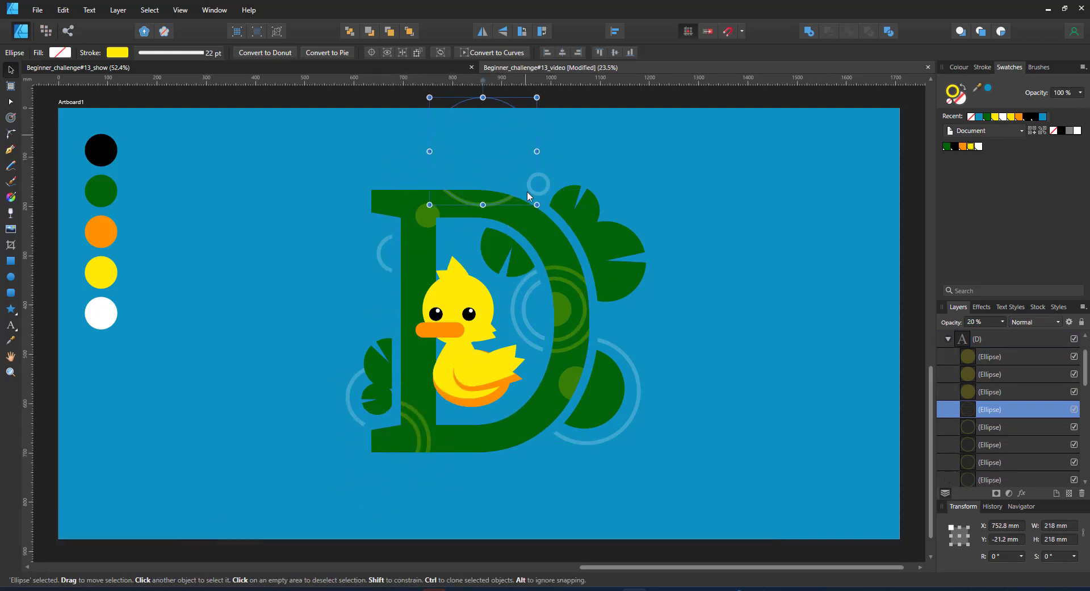
pyautogui.click(416, 424)
pyautogui.hotkey('ctrl', 'j')
pyautogui.moveTo(420, 410); pyautogui.dragTo(571, 443)
pyautogui.click(572, 443)
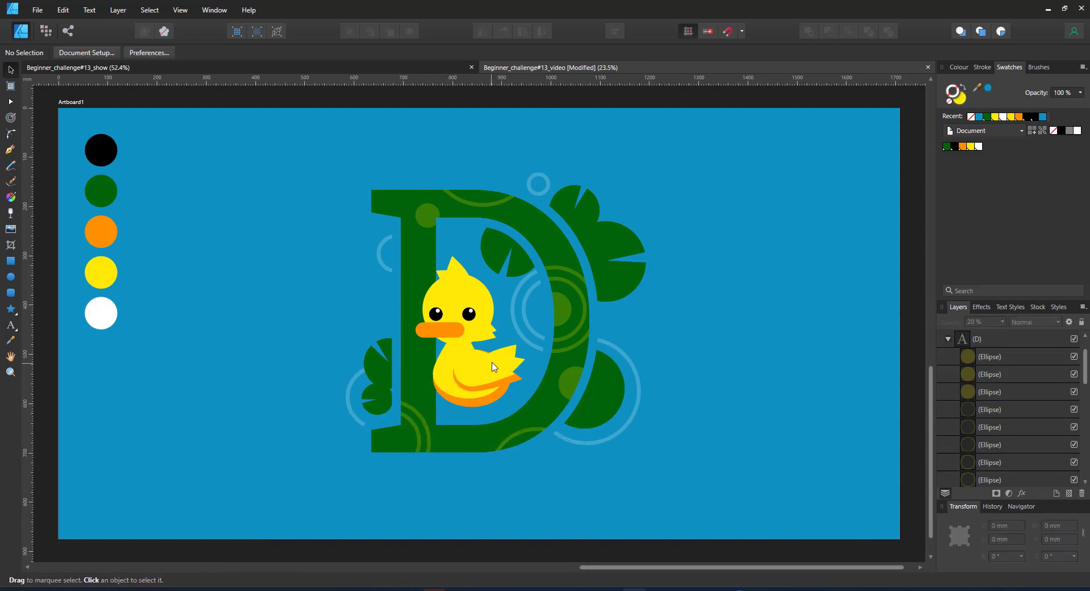
# Place a copy of the 212 mm ripple ring with a green stroke around the large lily pad at the D's upper right
pyautogui.click(618, 350)
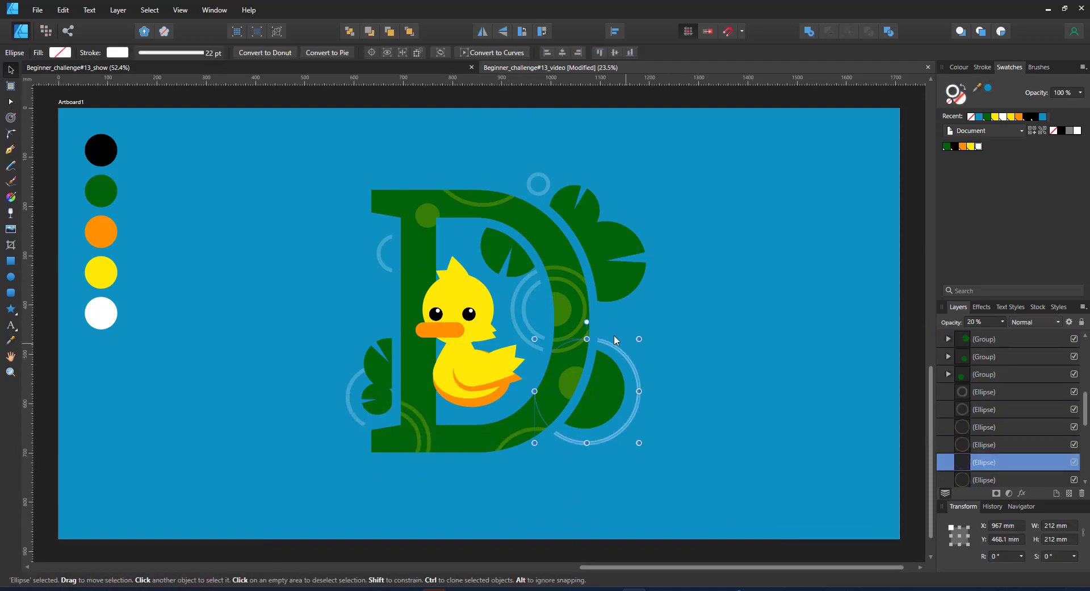
pyautogui.click(946, 146)
pyautogui.moveTo(614, 347); pyautogui.dragTo(633, 217)
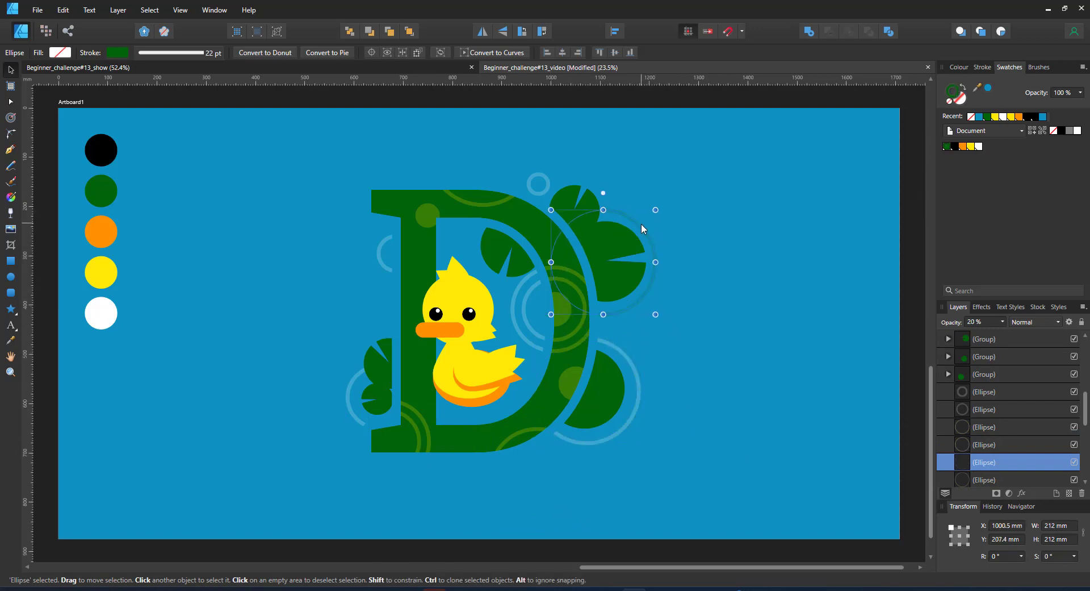
pyautogui.click(551, 232)
pyautogui.hotkey('ctrl', 'v')
pyautogui.hotkey('ctrl', 'z')
# Paste the 212 mm ring inside the letter, give it a black stroke, and move it over the D's top edge
pyautogui.doubleClick(584, 274)
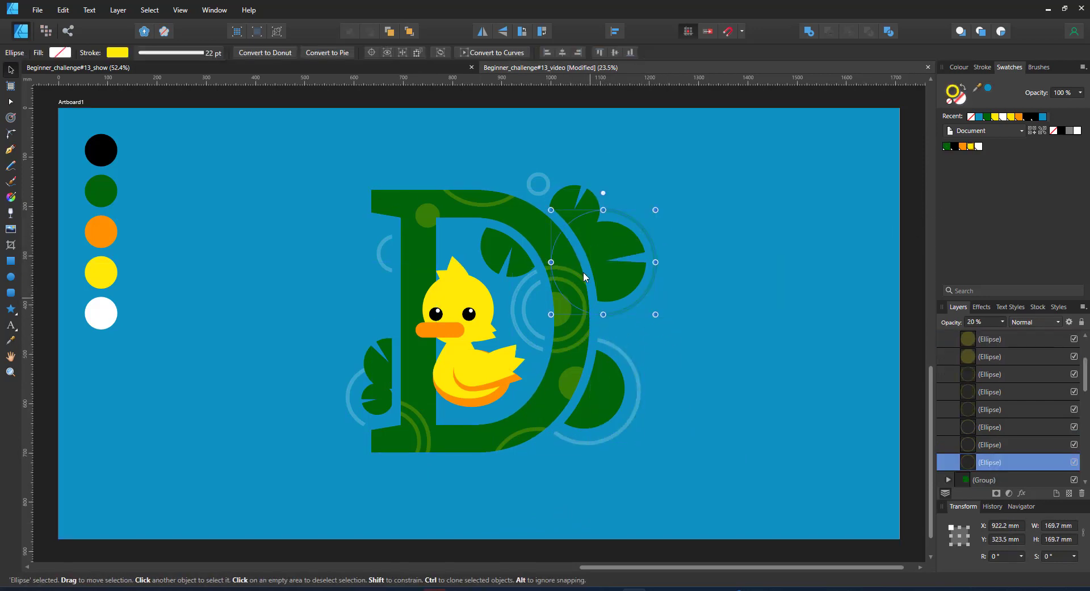
pyautogui.hotkey('ctrl', 'v')
pyautogui.click(955, 147)
pyautogui.moveTo(562, 244); pyautogui.dragTo(425, 153)
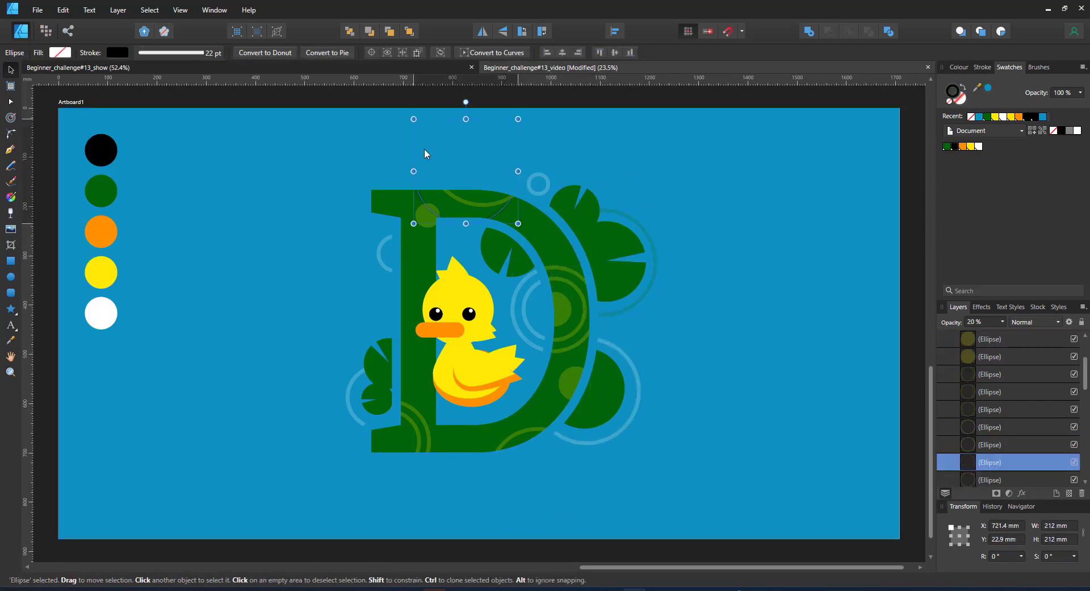
# Add a smaller black ring on the D's stem and further black ring copies along its upper curve
pyautogui.moveTo(534, 216); pyautogui.dragTo(410, 298)
pyautogui.click(490, 202)
pyautogui.moveTo(533, 205); pyautogui.dragTo(565, 236)
pyautogui.hotkey('ctrl', 'j')
pyautogui.click(670, 505)
# Draw a white teardrop about 90.5 by 181 mm beside the letter and place a vertically flipped copy below it
pyautogui.click(11, 309)
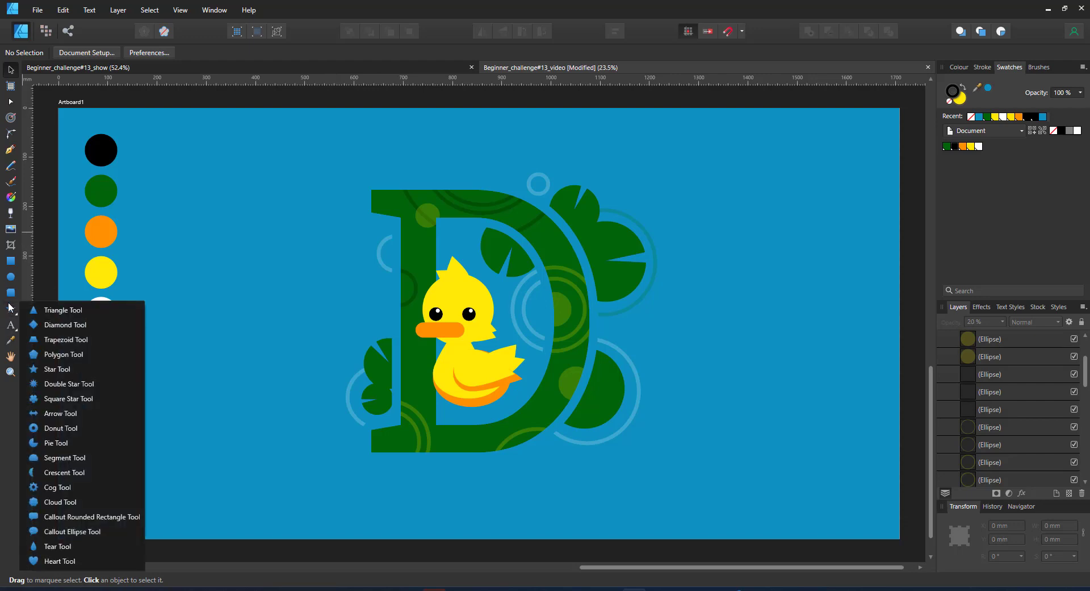
pyautogui.click(57, 545)
pyautogui.moveTo(692, 235); pyautogui.dragTo(716, 326)
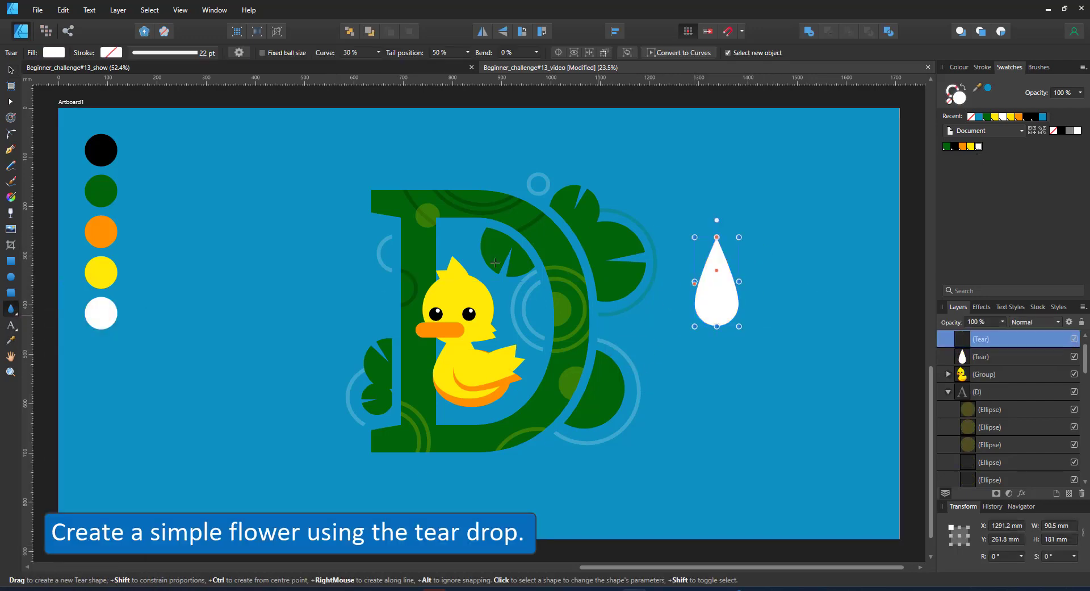
pyautogui.click(503, 32)
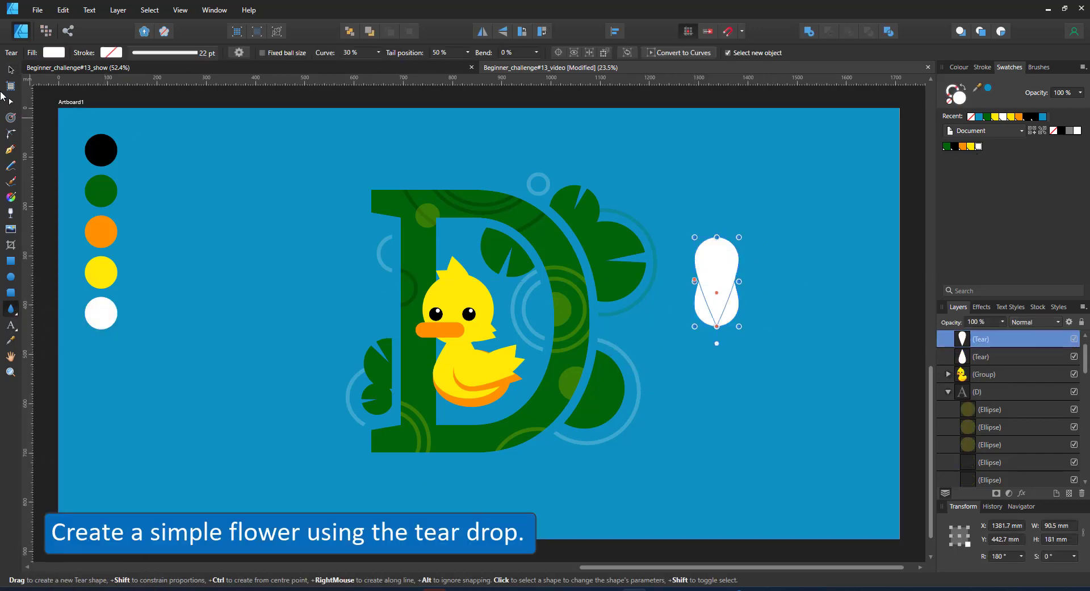
pyautogui.press('v')
pyautogui.moveTo(719, 253); pyautogui.dragTo(721, 345)
pyautogui.keyDown('shift'); pyautogui.click(722, 279); pyautogui.keyUp('shift')
# Duplicate the petal pair rotated by 30° and repeat the duplication around the centre to form a full white flower
pyautogui.hotkey('ctrl', 'j')
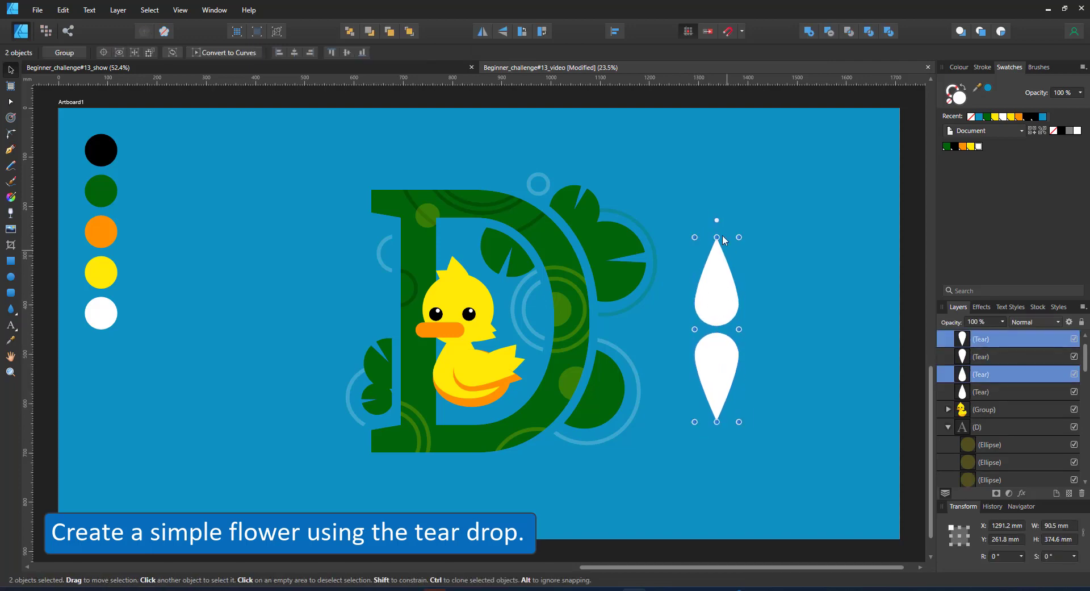
pyautogui.moveTo(717, 229); pyautogui.dragTo(749, 241)
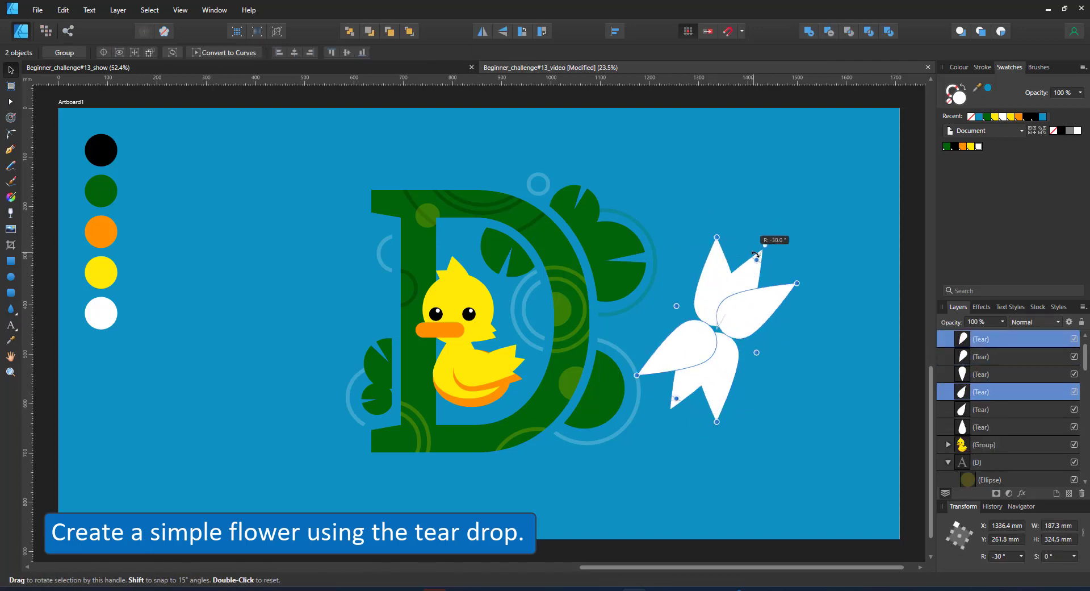
pyautogui.hotkey('ctrl', 'j')
pyautogui.hotkey('ctrl', 'j')
pyautogui.hotkey('ctrl', 'j')
pyautogui.hotkey('ctrl', 'j')
pyautogui.hotkey('ctrl', 'j')
pyautogui.hotkey('ctrl', 'j')
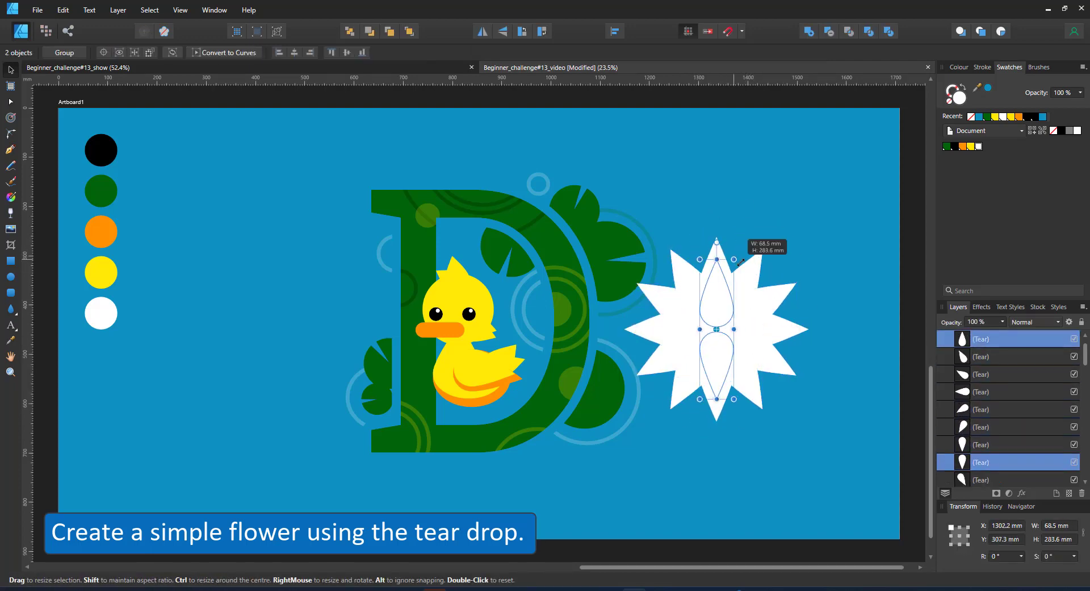
# Colour the reduced petal pair yellow, repeat it in 30° rotations into a smaller inner flower, and group its petals
pyautogui.click(971, 146)
pyautogui.moveTo(734, 258); pyautogui.dragTo(746, 277)
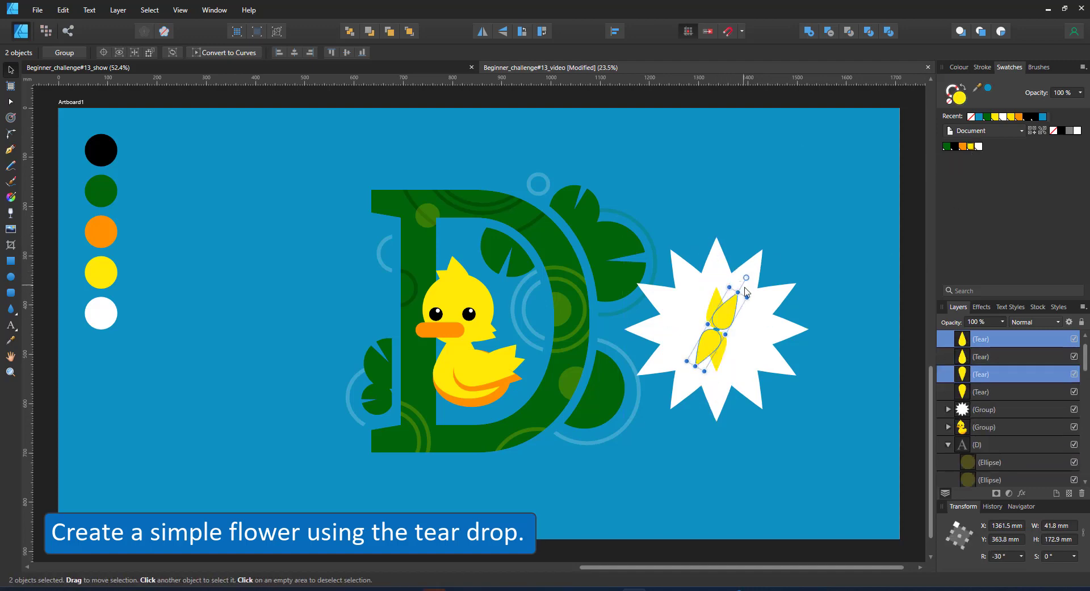
pyautogui.hotkey('ctrl', 'j')
pyautogui.hotkey('ctrl', 'j')
pyautogui.hotkey('ctrl', 'j')
pyautogui.hotkey('ctrl', 'j')
pyautogui.click(821, 324)
pyautogui.moveTo(811, 269); pyautogui.dragTo(665, 382)
pyautogui.hotkey('ctrl', 'g')
# Draw a small white circle at the flower's centre and duplicate it into a cluster of five dots of varied size
pyautogui.click(11, 276)
pyautogui.moveTo(703, 341); pyautogui.dragTo(726, 313)
pyautogui.click(978, 145)
pyautogui.hotkey('ctrl', 'j')
pyautogui.press('v')
pyautogui.press('z')
pyautogui.moveTo(726, 313)
pyautogui.mouseDown()
pyautogui.moveTo(804, 364)
pyautogui.moveTo(801, 397)
pyautogui.moveTo(827, 436)
pyautogui.mouseUp()
pyautogui.hotkey('ctrl', 'j')
pyautogui.moveTo(817, 444)
pyautogui.mouseDown()
pyautogui.moveTo(778, 443)
pyautogui.moveTo(801, 441)
pyautogui.moveTo(822, 385)
pyautogui.mouseUp()
pyautogui.scroll(-3, 789, 411)
pyautogui.moveTo(883, 331); pyautogui.dragTo(741, 454)
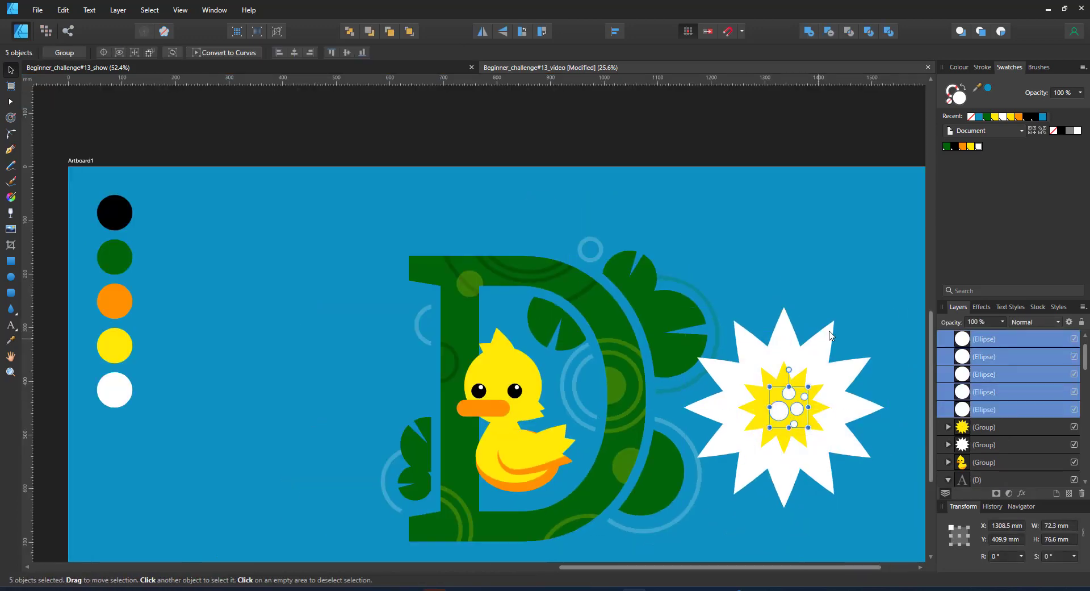
# Group the complete flower, scale it down, and place it on the lily pads at the D's upper right
pyautogui.moveTo(891, 299); pyautogui.dragTo(818, 373)
pyautogui.hotkey('ctrl', 'g')
pyautogui.moveTo(792, 400); pyautogui.dragTo(645, 300)
pyautogui.hotkey('ctrl', 'j')
pyautogui.click(635, 255)
pyautogui.hotkey('ctrl', 'z')
# Place rotated flower copies behind the letter, one left of the stem and one about 107.9 mm wide above the top curve
pyautogui.moveTo(635, 255); pyautogui.dragTo(595, 280)
pyautogui.moveTo(609, 291); pyautogui.dragTo(399, 336)
pyautogui.hotkey('ctrl', 'shift', '[')
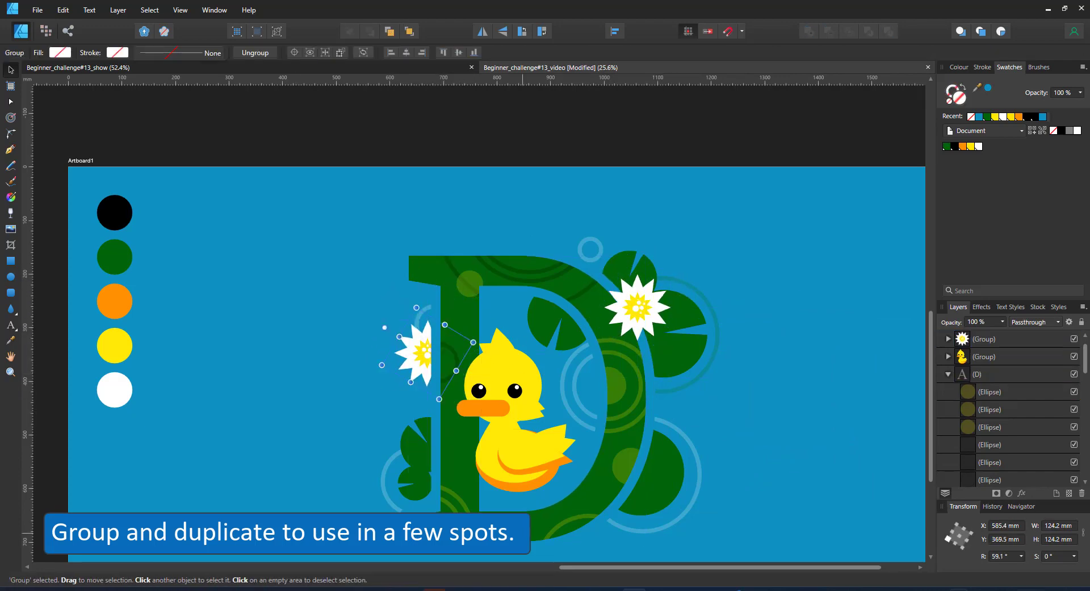
pyautogui.moveTo(473, 342); pyautogui.dragTo(483, 339)
pyautogui.moveTo(411, 341); pyautogui.dragTo(547, 285)
pyautogui.hotkey('ctrl', 'z')
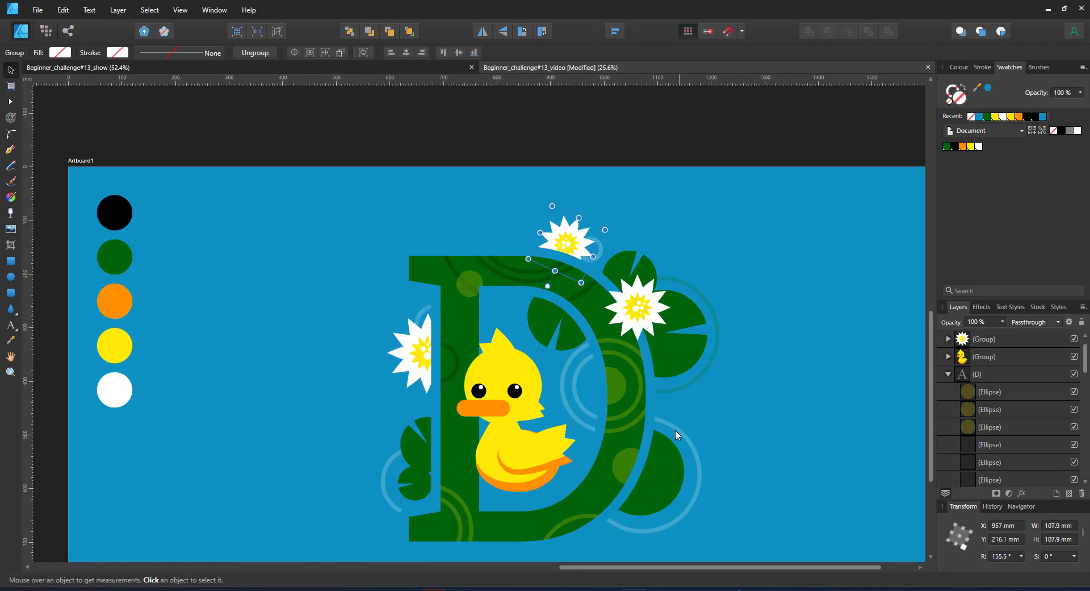
# Add white dots at 30% opacity and varied sizes left of the stem, beside the top flower, and right of the D's curve
pyautogui.hotkey('ctrl', 'v')
pyautogui.press('3')
pyautogui.moveTo(787, 418); pyautogui.dragTo(396, 299)
pyautogui.click(716, 423)
pyautogui.moveTo(695, 396); pyautogui.dragTo(670, 408)
pyautogui.moveTo(703, 413); pyautogui.dragTo(614, 235)
pyautogui.moveTo(700, 428); pyautogui.dragTo(685, 406)
pyautogui.hotkey('ctrl', '0')
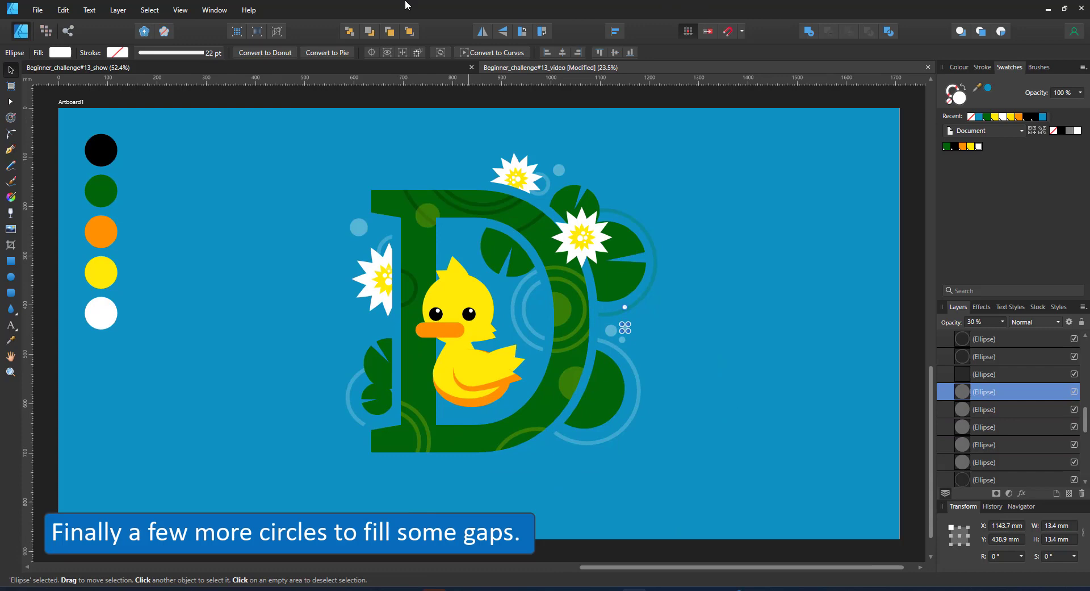
# Duplicate the translucent white dots into the gaps above the duck, near the left flower, and beside the lower-left lily pads
pyautogui.click(672, 308)
pyautogui.moveTo(672, 309); pyautogui.dragTo(456, 235)
pyautogui.moveTo(460, 211); pyautogui.dragTo(526, 402)
pyautogui.moveTo(518, 427)
pyautogui.mouseDown()
pyautogui.moveTo(557, 397)
pyautogui.moveTo(346, 361)
pyautogui.moveTo(363, 389)
pyautogui.moveTo(333, 367)
pyautogui.moveTo(379, 229)
pyautogui.mouseUp()
pyautogui.click(357, 376)
pyautogui.click(355, 376)
pyautogui.click(659, 374)
# Recolour the 191.6 mm ring on the D's lower curve black and add a concentric copy
pyautogui.click(525, 431)
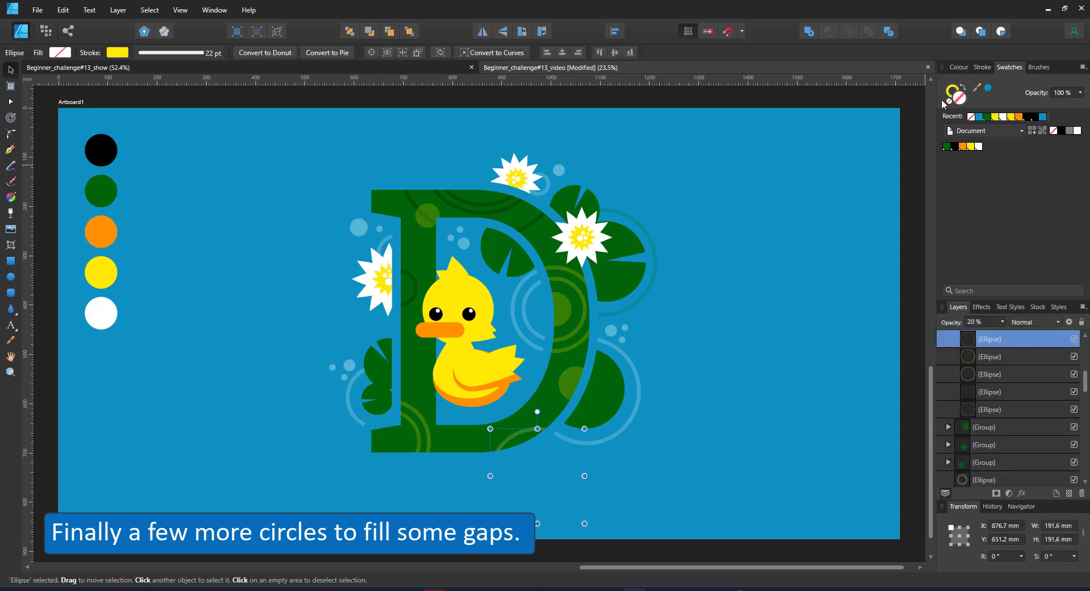
pyautogui.keyDown('ctrl'); pyautogui.moveTo(584, 428); pyautogui.dragTo(592, 421); pyautogui.keyUp('ctrl')
# Copy a translucent dot at 100% opacity, bring it to the front, and place solid white dots on the stem and right curve
pyautogui.click(359, 227)
pyautogui.press('0')
pyautogui.moveTo(359, 227)
pyautogui.keyDown('ctrl'); pyautogui.mouseDown()
pyautogui.moveTo(407, 256)
pyautogui.moveTo(412, 243)
pyautogui.moveTo(674, 212)
pyautogui.moveTo(604, 316)
pyautogui.moveTo(602, 304)
pyautogui.mouseUp(); pyautogui.keyUp('ctrl')
pyautogui.hotkey('ctrl', 'shift', ']')
pyautogui.moveTo(602, 304)
pyautogui.keyDown('ctrl'); pyautogui.mouseDown()
pyautogui.moveTo(799, 372)
pyautogui.moveTo(628, 323)
pyautogui.mouseUp(); pyautogui.keyUp('ctrl')
pyautogui.click(725, 380)
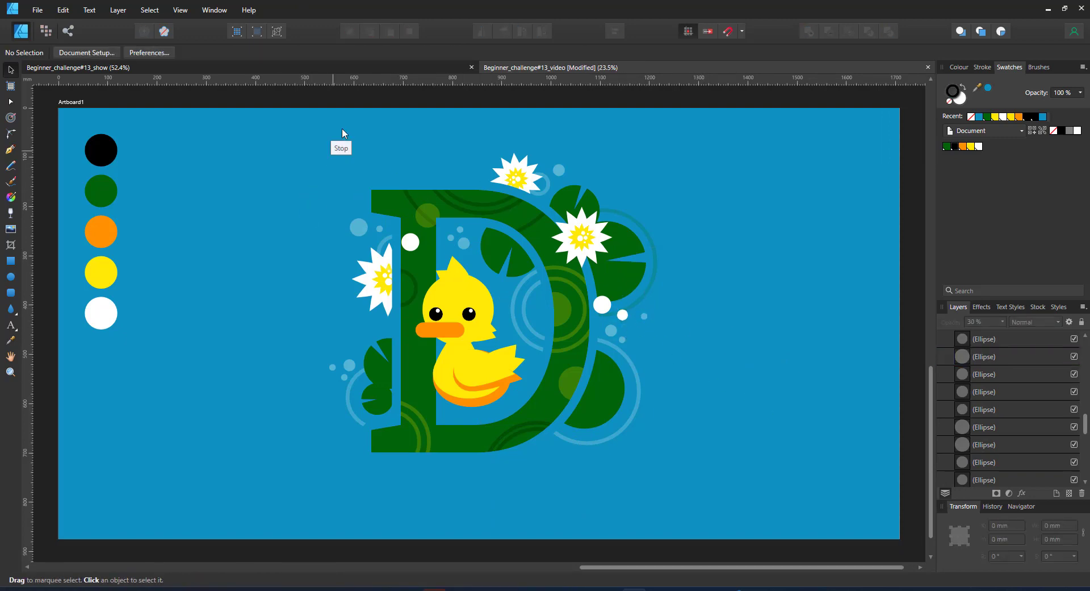
# Duplicate the duck's orange beak below its body to make two offset feet
pyautogui.click(454, 332)
pyautogui.moveTo(454, 332)
pyautogui.keyDown('ctrl'); pyautogui.mouseDown()
pyautogui.moveTo(460, 426)
pyautogui.moveTo(477, 415)
pyautogui.moveTo(430, 424)
pyautogui.mouseUp(); pyautogui.keyUp('ctrl')
pyautogui.moveTo(462, 422); pyautogui.dragTo(474, 438)
pyautogui.hotkey('ctrl', 'j')
pyautogui.hotkey('ctrl', 'z')
# Copy the duck's orange wing teardrop, reduce it, and place two copies as legs joining the body to the feet
pyautogui.click(514, 372)
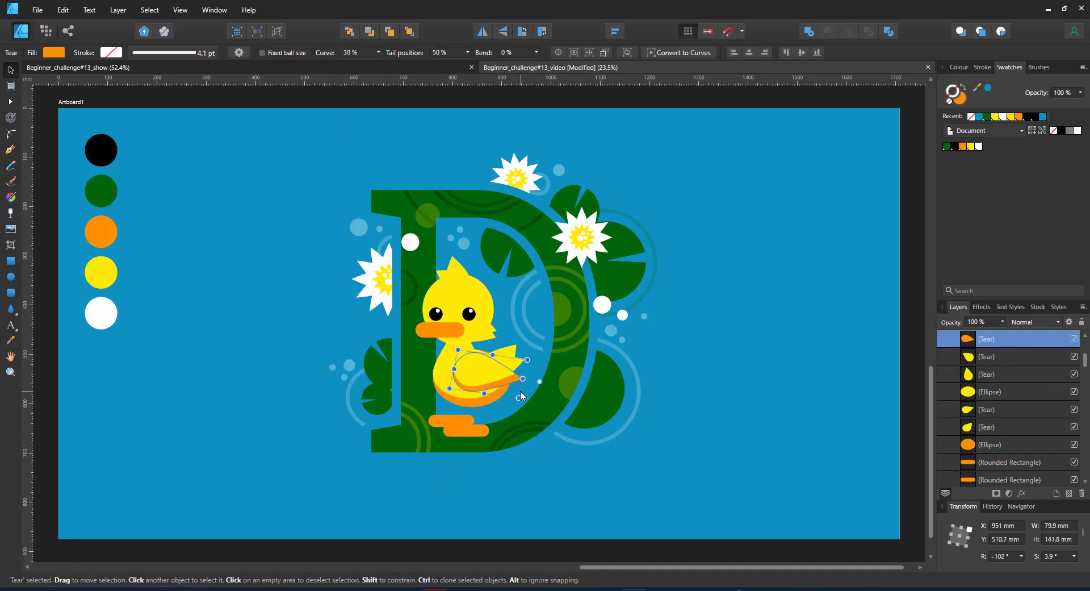
pyautogui.moveTo(521, 378); pyautogui.dragTo(486, 331)
pyautogui.moveTo(504, 350); pyautogui.dragTo(475, 432)
pyautogui.hotkey('ctrl', 'j')
pyautogui.click(464, 414)
pyautogui.click(480, 419)
pyautogui.click(769, 465)
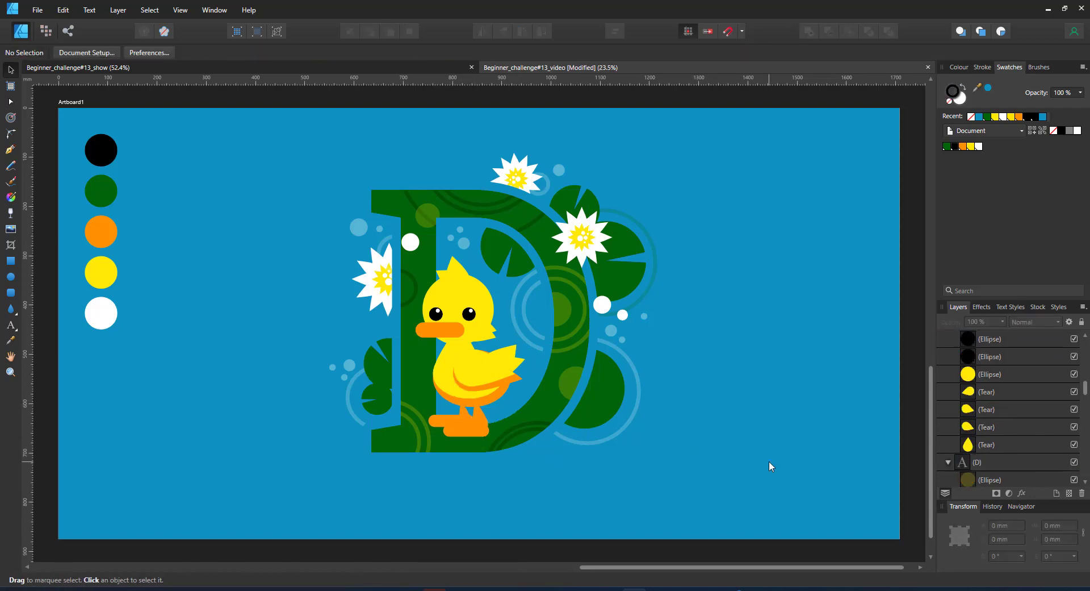
# Edit the green global colour with the HSL Colour Wheel, shifting it to a lighter yellowish green
pyautogui.doubleClick(948, 147)
pyautogui.click(897, 165)
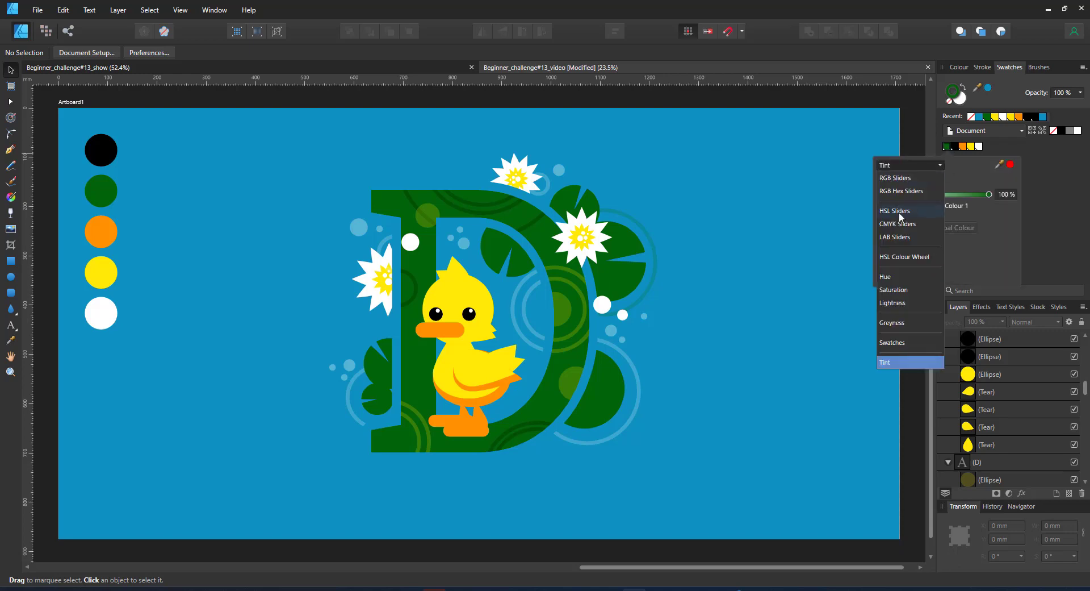
pyautogui.click(896, 260)
pyautogui.click(949, 256)
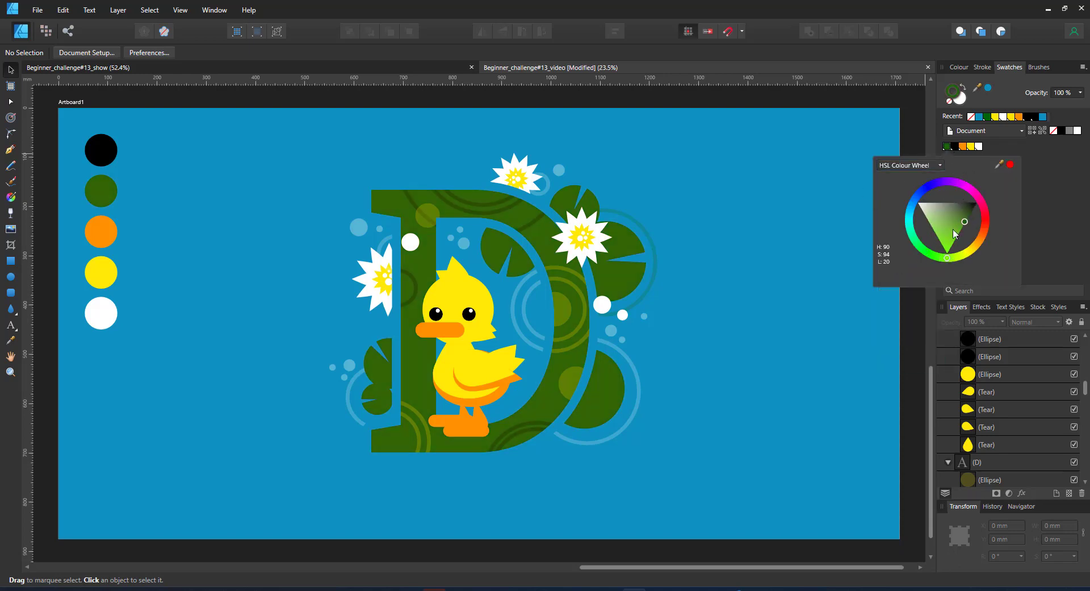
pyautogui.click(952, 246)
pyautogui.moveTo(977, 250); pyautogui.dragTo(998, 224)
# Edit the yellow global colour to a softer, less saturated yellow
pyautogui.click(972, 146)
pyautogui.doubleClick(971, 146)
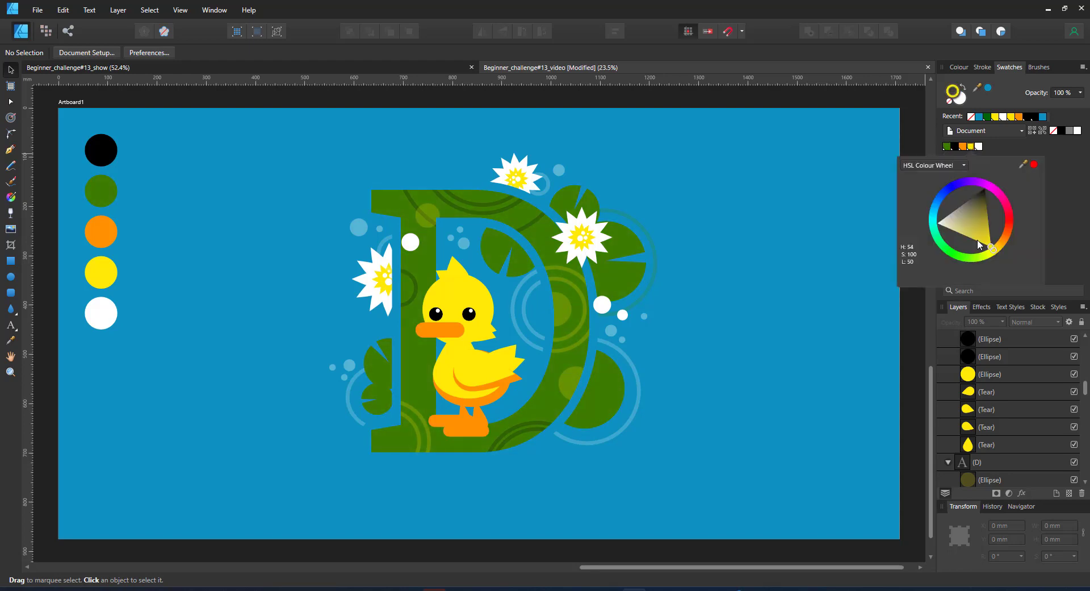
pyautogui.click(975, 240)
# Change the orange global colour to a yellower orange with H 42, S 100, L 50
pyautogui.click(962, 147)
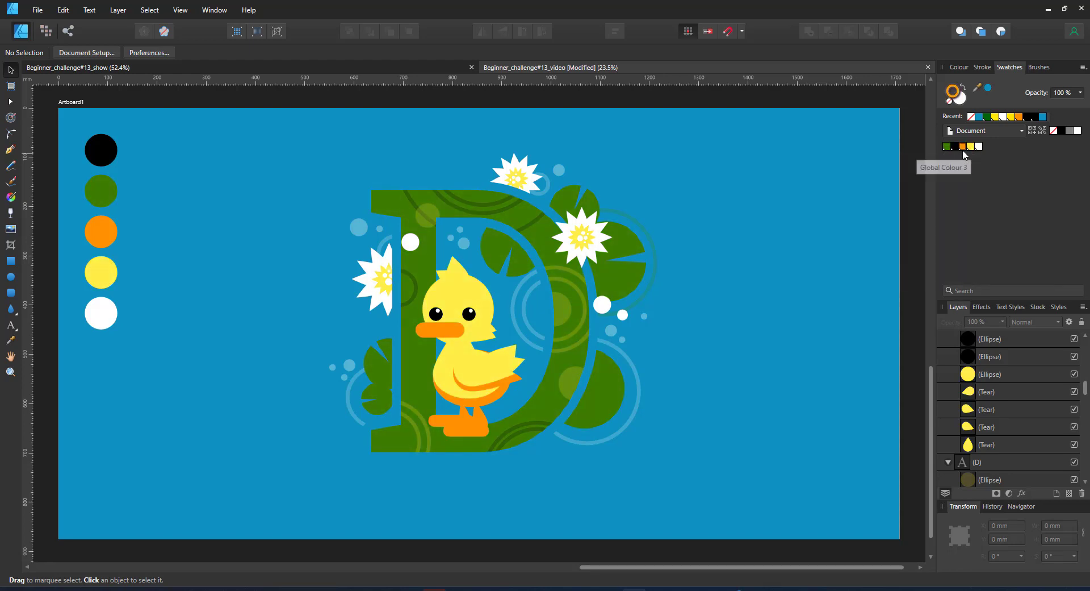
pyautogui.doubleClick(963, 147)
pyautogui.moveTo(994, 241)
pyautogui.mouseDown()
pyautogui.moveTo(975, 260)
pyautogui.moveTo(994, 244)
pyautogui.moveTo(987, 255)
pyautogui.mouseUp()
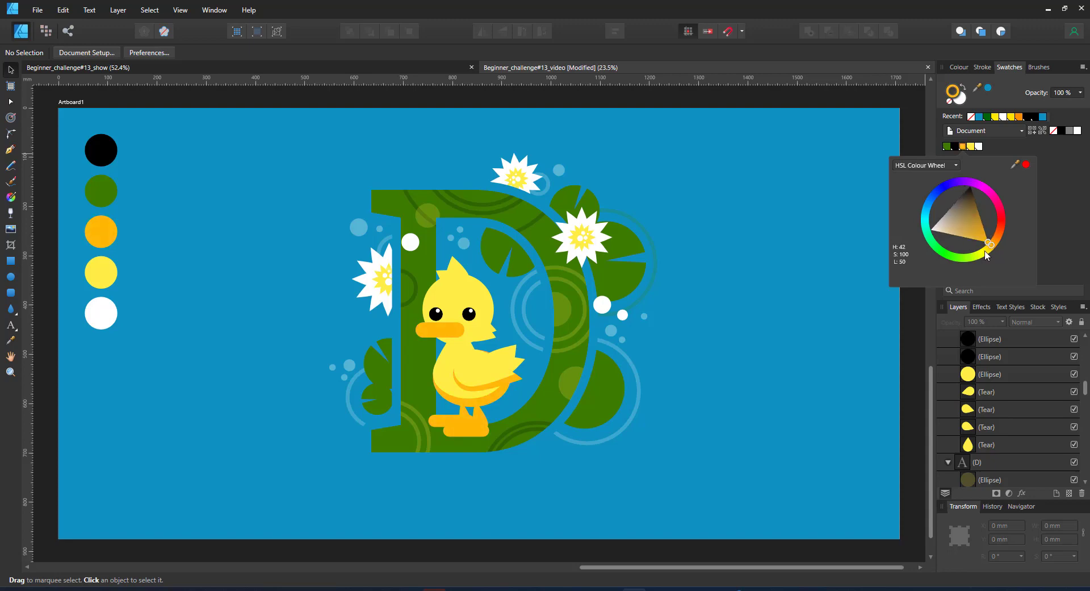
pyautogui.click(774, 511)
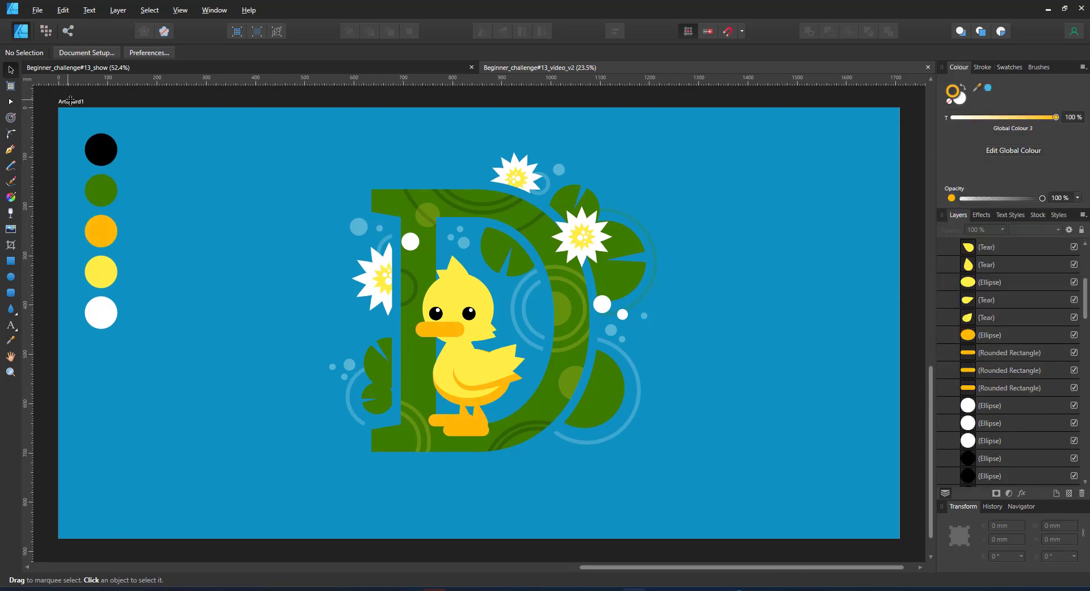
# Fill the artboard background with the lighter blue H 196, S 68, L 59
pyautogui.click(71, 102)
pyautogui.click(988, 88)
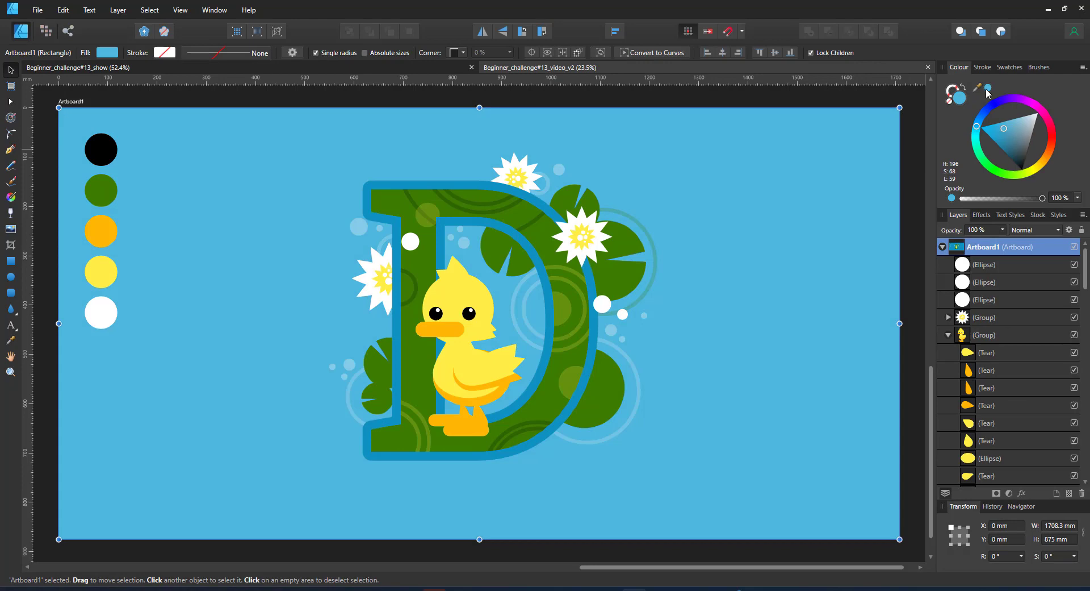